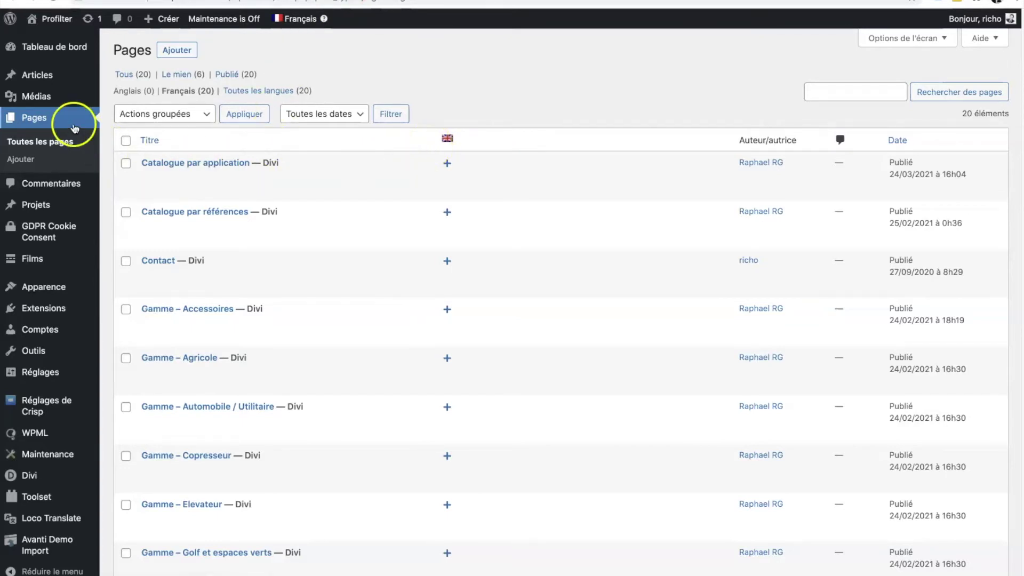
# - Review the list of French pages and the content of the live French Service page
pyautogui.scroll(-1, 233, 155)
pyautogui.scroll(1, 233, 155)
pyautogui.click(286, 22)
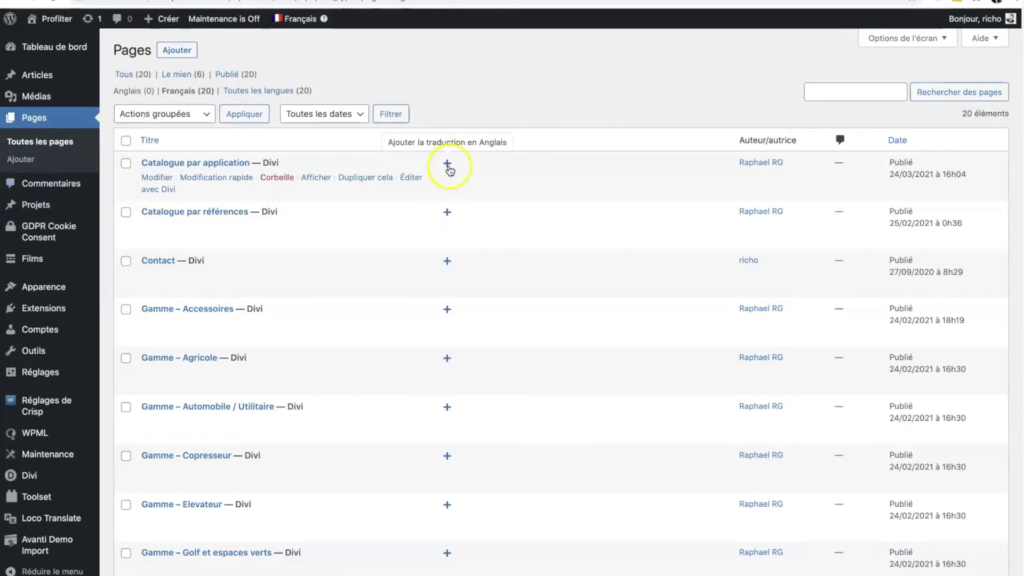
pyautogui.scroll(-1, 449, 170)
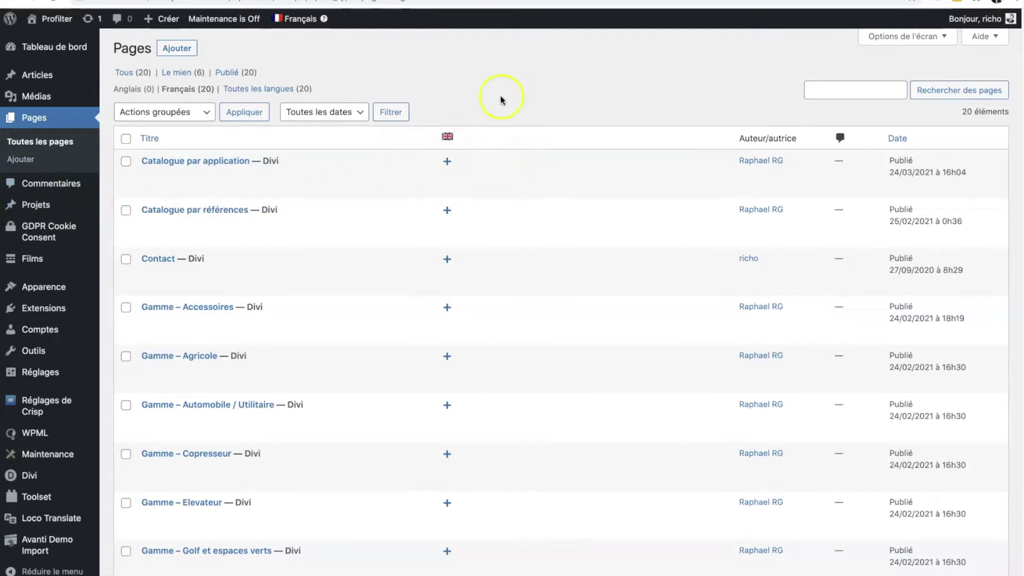
pyautogui.scroll(-10, 482, 109)
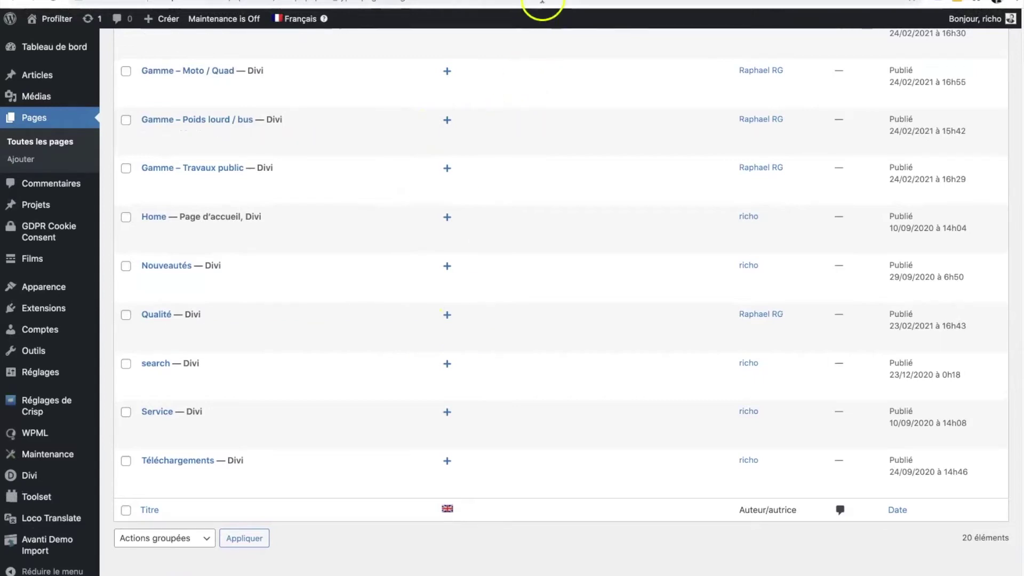
pyautogui.click(179, 1)
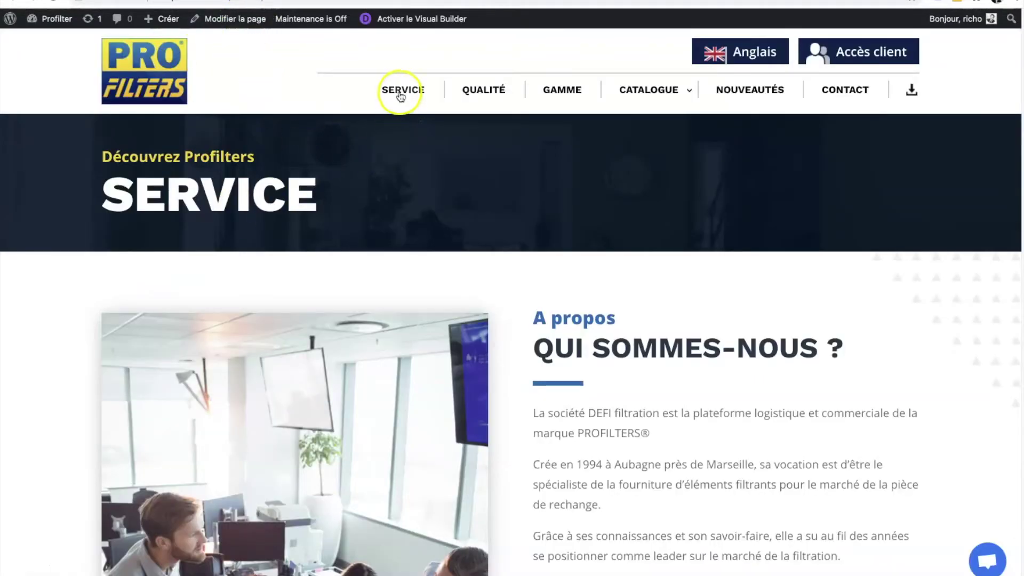
pyautogui.scroll(-5, 444, 208)
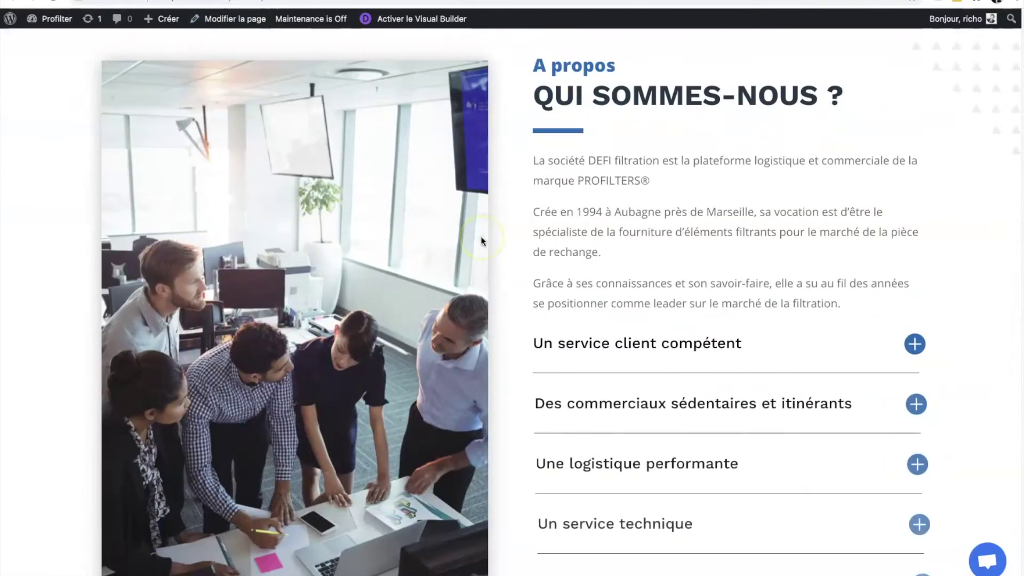
pyautogui.scroll(5, 458, 224)
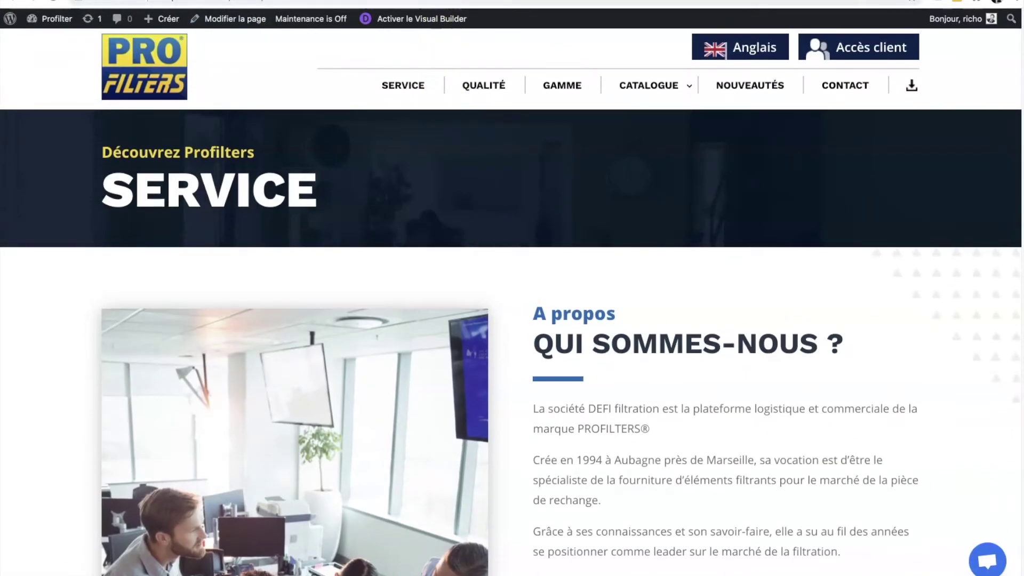
pyautogui.click(373, 1)
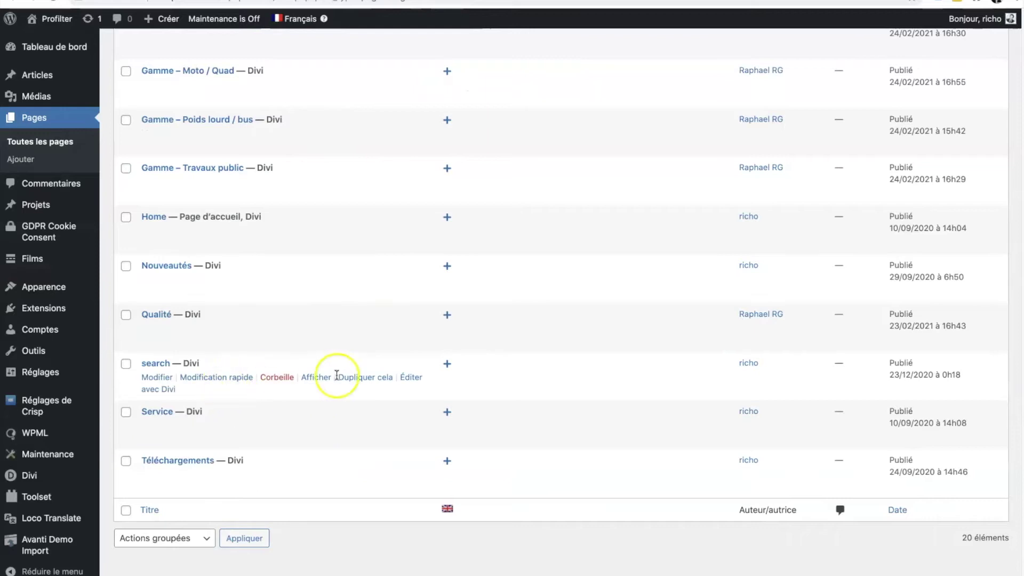
# - Add an English translation for the Service page and copy the French content into it
pyautogui.click(446, 412)
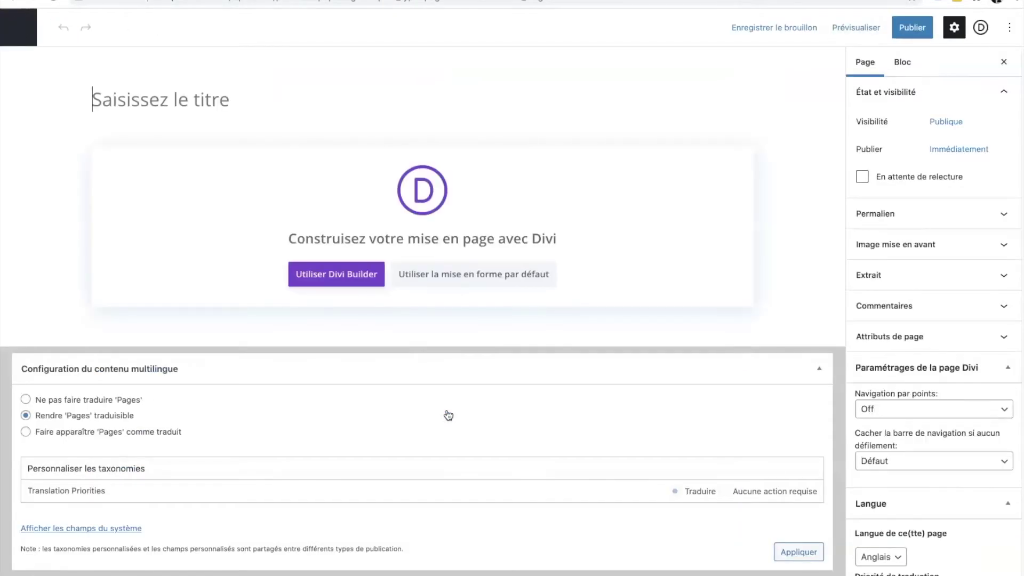
pyautogui.click(819, 369)
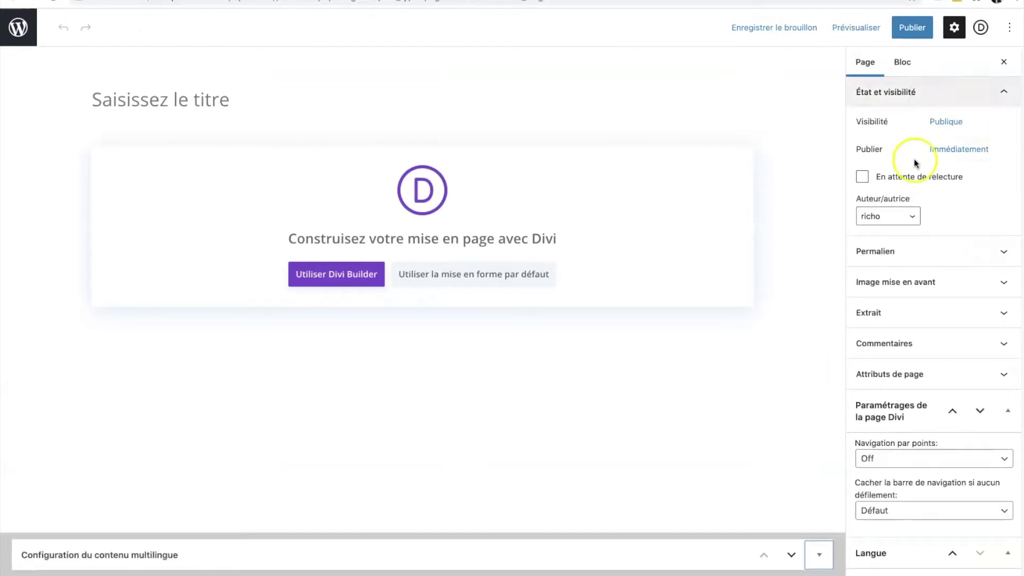
pyautogui.scroll(-1, 942, 173)
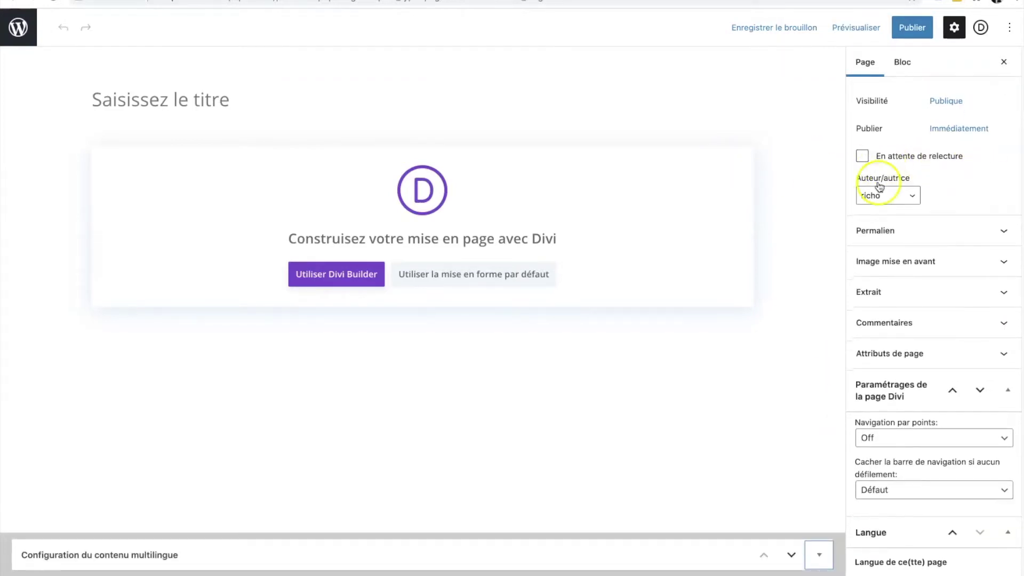
pyautogui.scroll(-5, 879, 187)
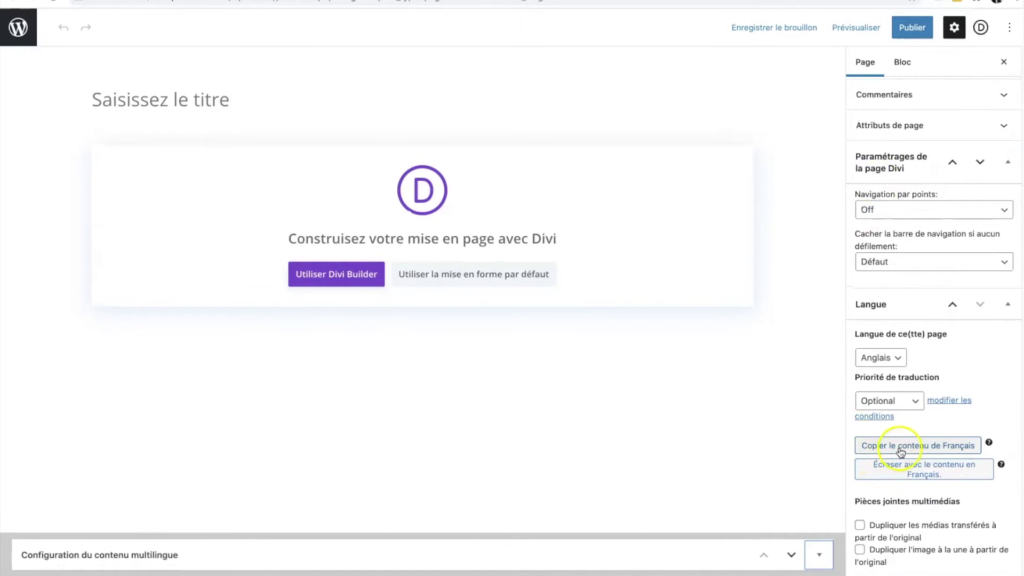
pyautogui.click(912, 447)
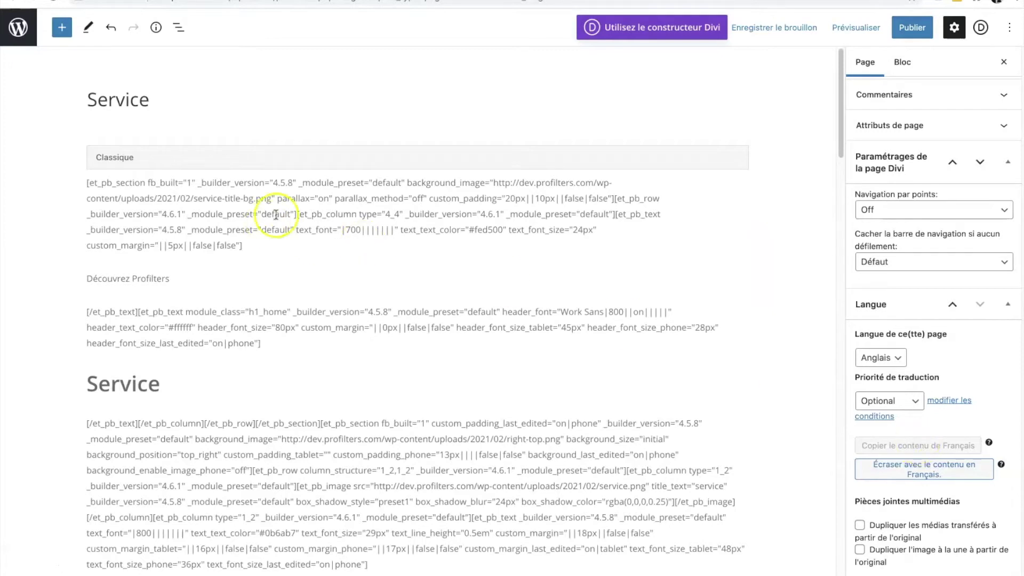
# - Publish the English version of the Service page and dismiss the publication summary
pyautogui.click(912, 38)
pyautogui.click(912, 38)
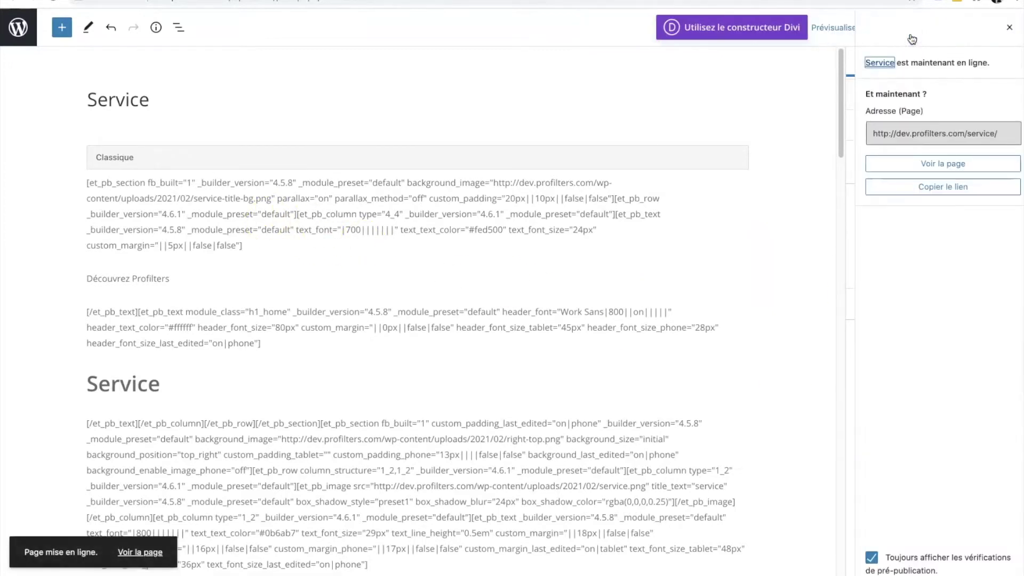
pyautogui.click(1010, 27)
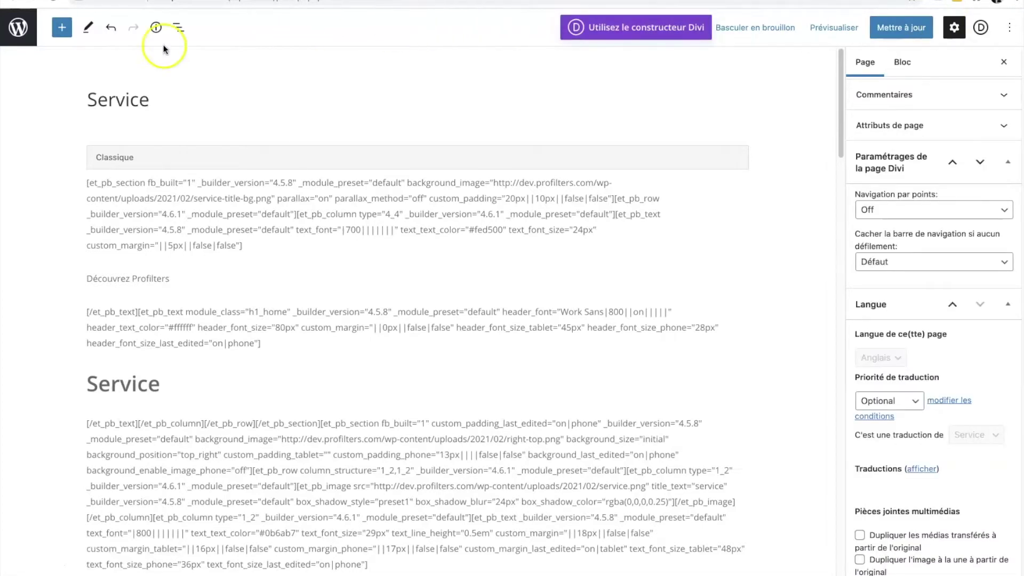
# - Reopen the English Service page from the pages list, retitle it "Service (EN)" and update it
pyautogui.click(18, 28)
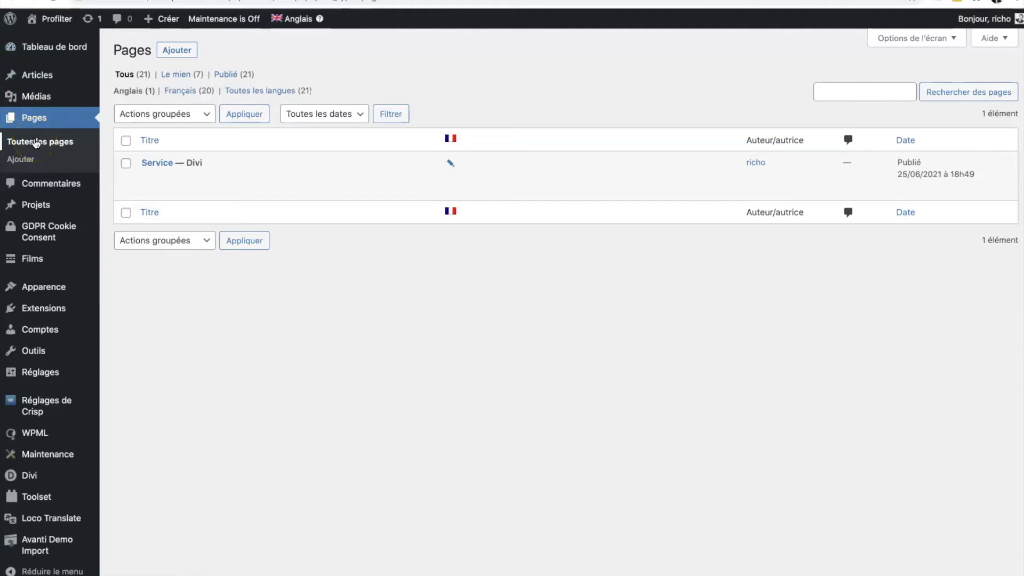
pyautogui.moveTo(158, 171)
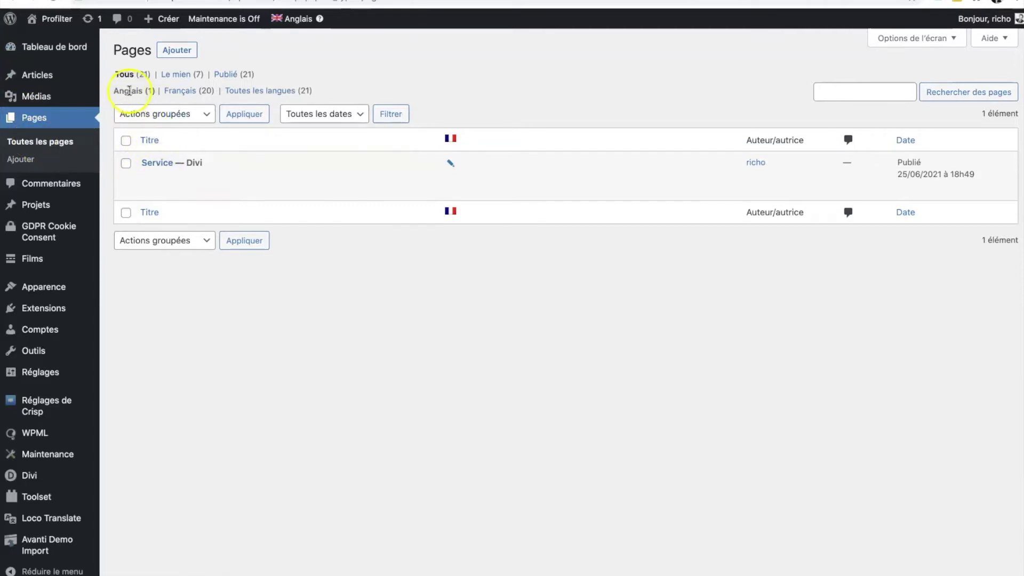
pyautogui.click(154, 163)
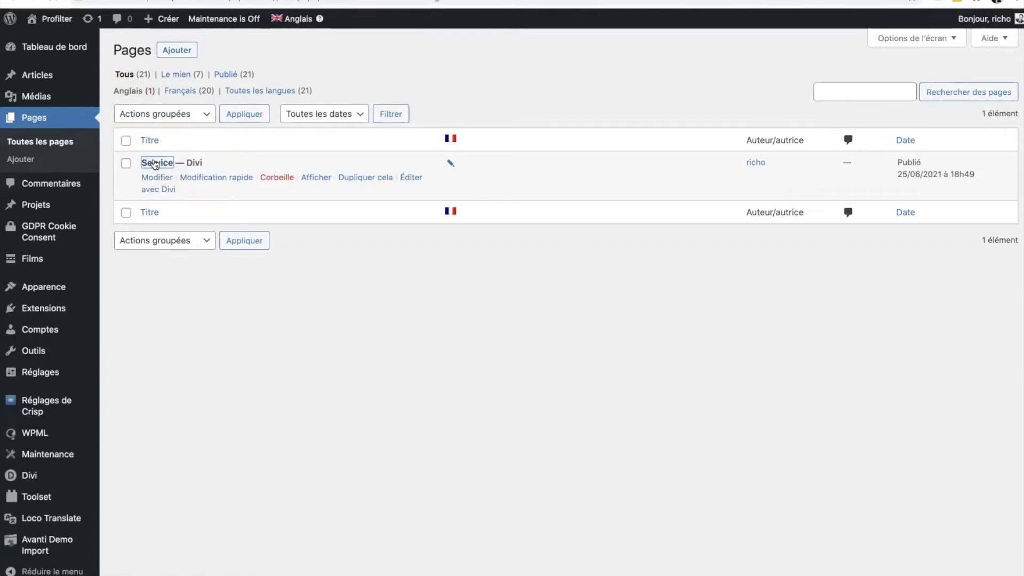
pyautogui.click(183, 108)
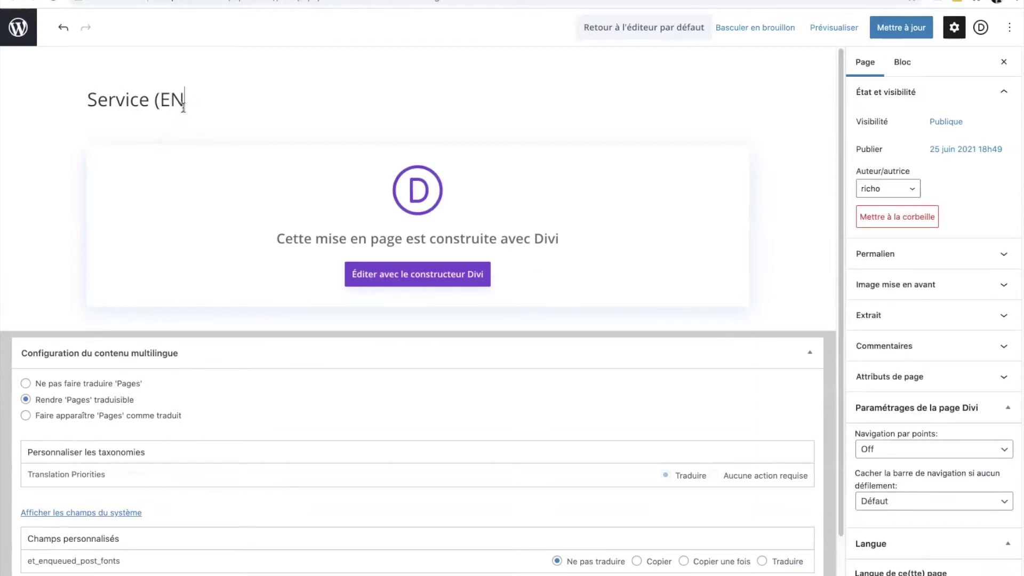
pyautogui.click(901, 27)
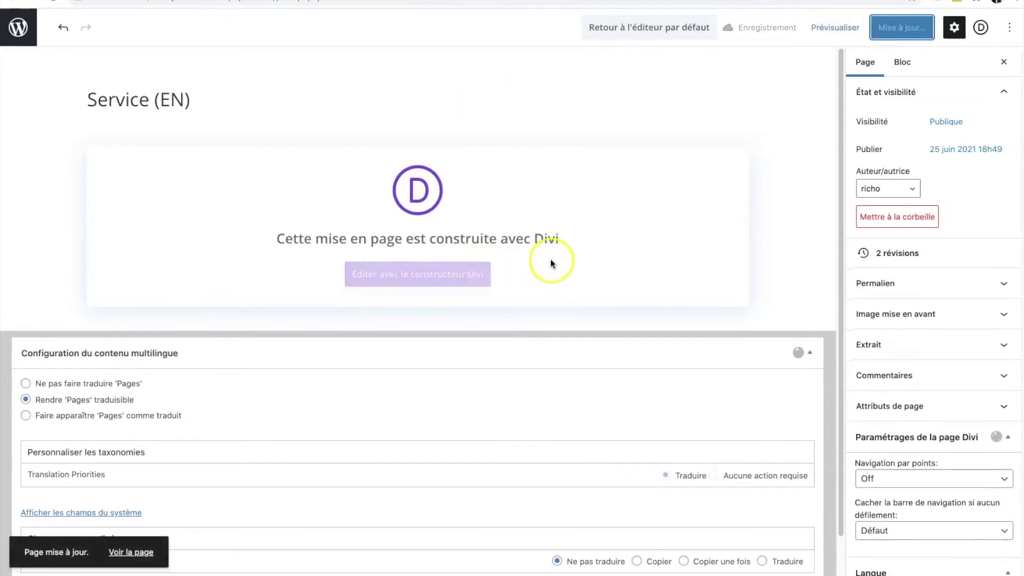
# - Open the English Service page in the Divi builder, accept the cookies and change the banner heading to "Service (EN)"
pyautogui.click(435, 278)
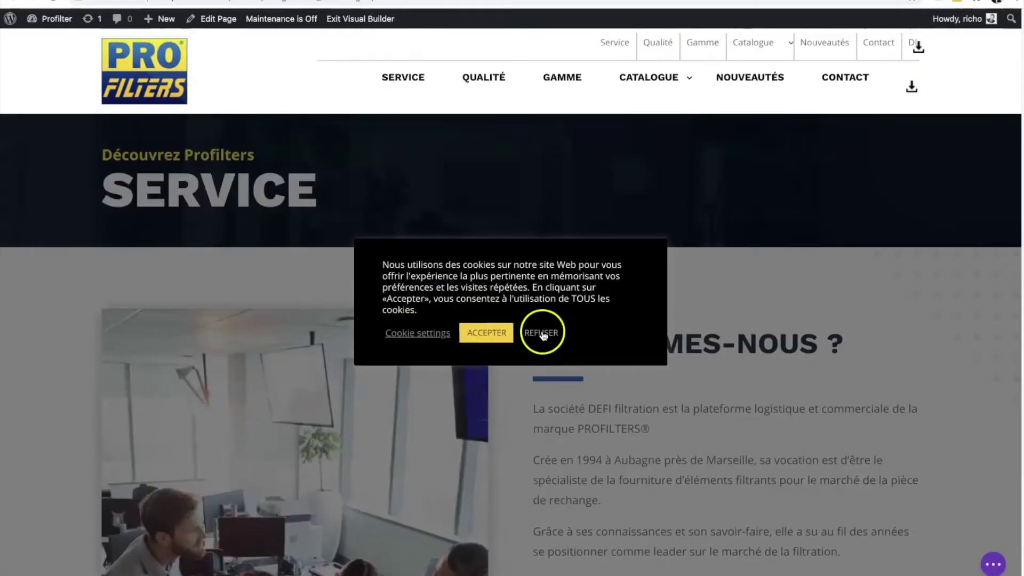
pyautogui.click(484, 334)
pyautogui.click(300, 195)
pyautogui.write('(')
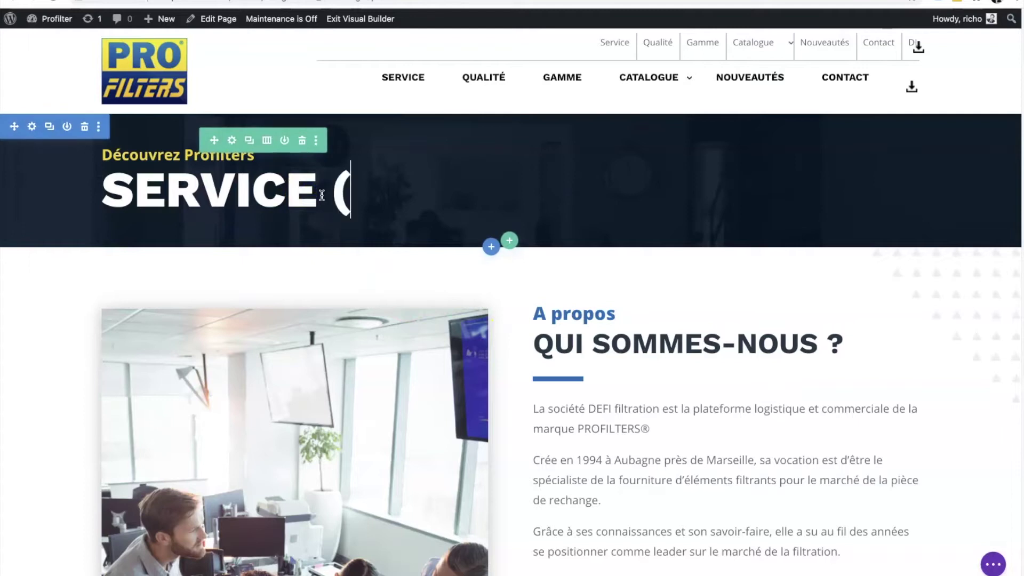
pyautogui.write('EN')
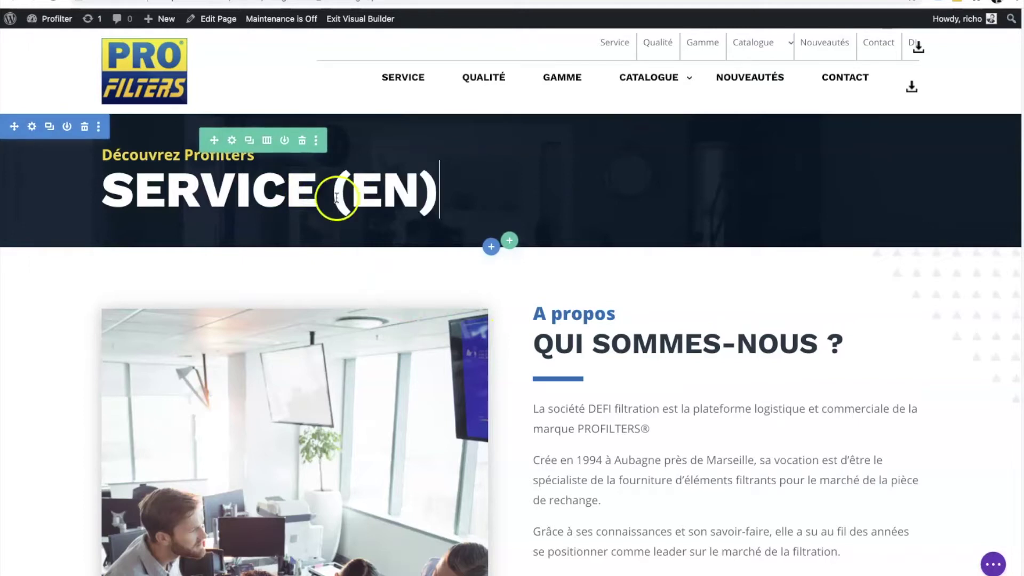
# - Change the about-section heading to "Qui sommes-nous ? (EN)", and save the page while exiting the visual builder
pyautogui.click(820, 344)
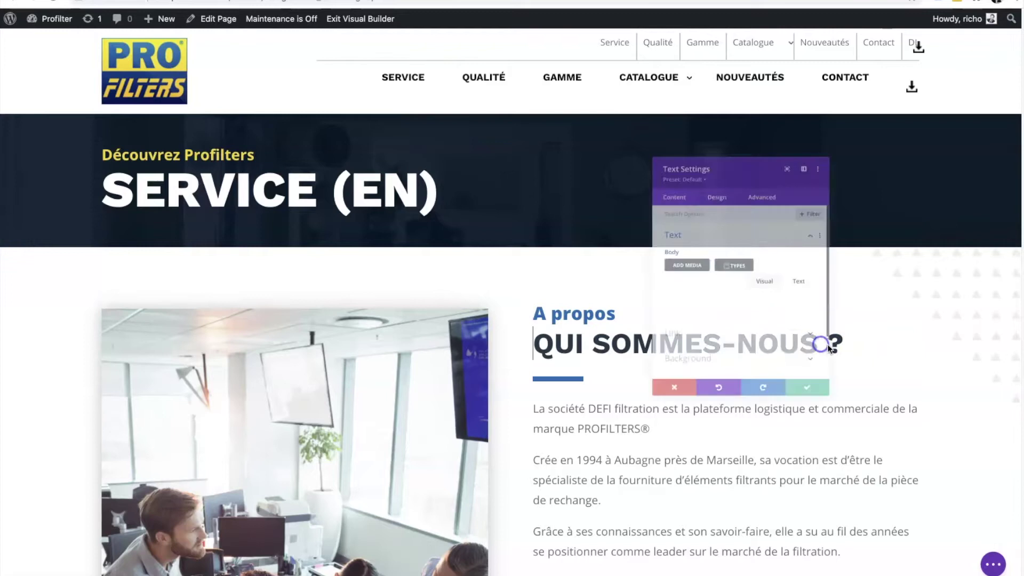
pyautogui.click(796, 372)
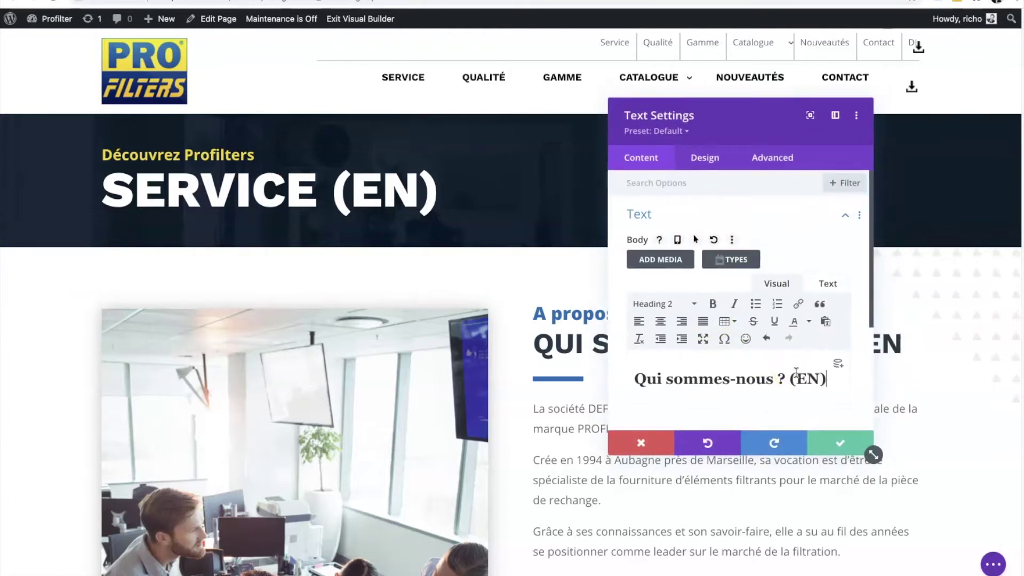
pyautogui.write('(EN)')
pyautogui.click(840, 442)
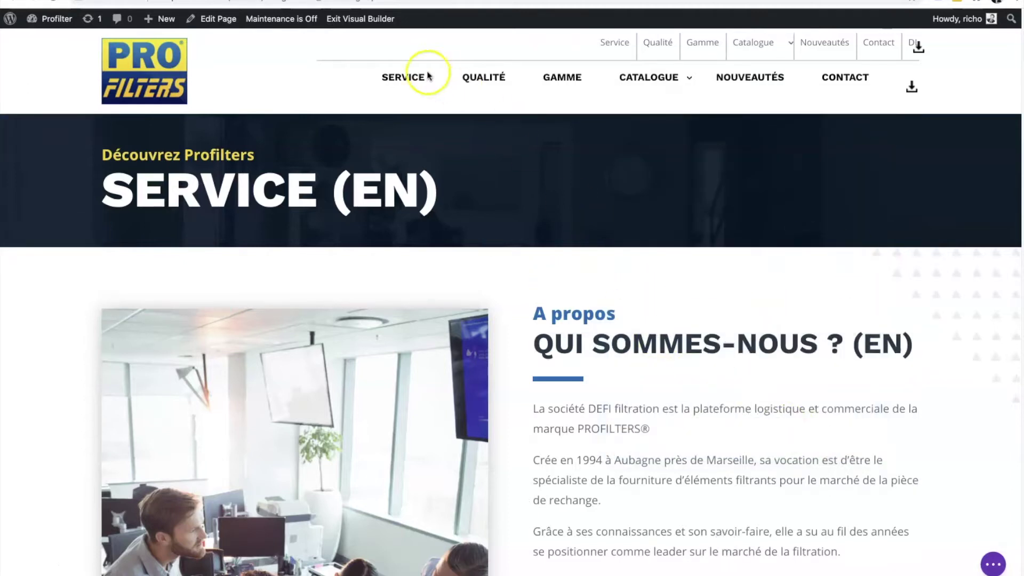
pyautogui.click(375, 19)
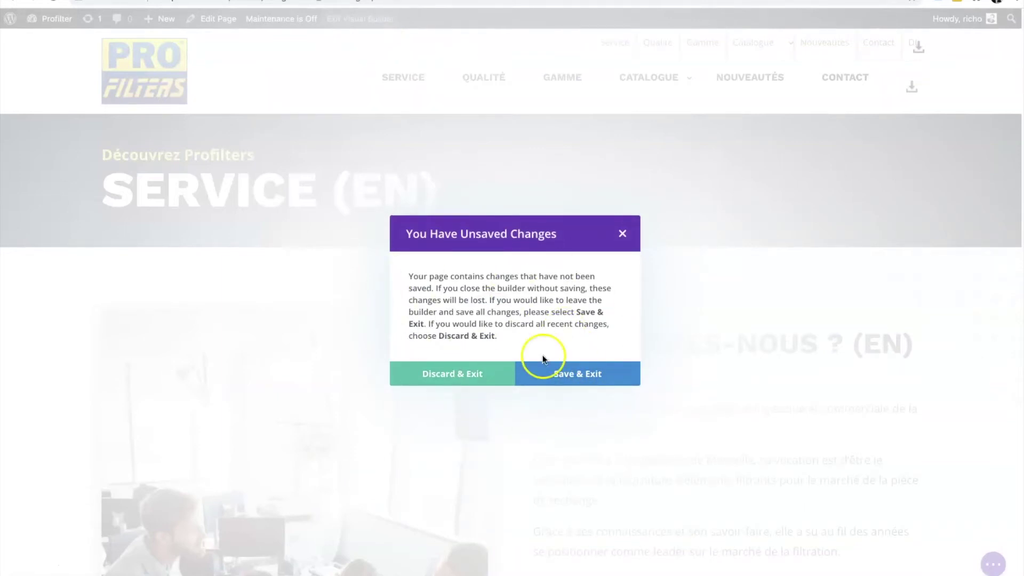
pyautogui.click(571, 374)
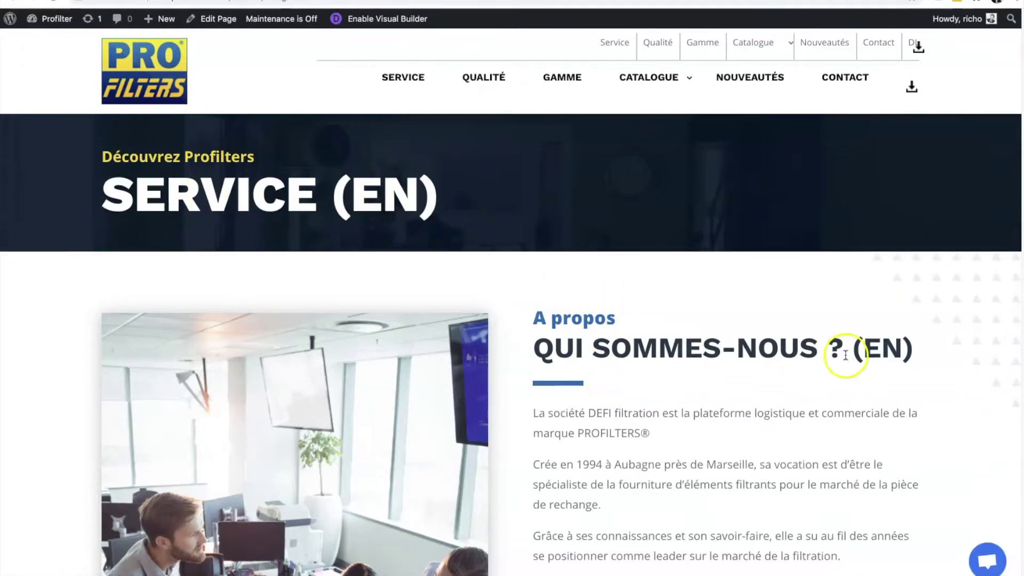
# - From the French pages list, add an English translation for the Home page and copy the French content into it
pyautogui.click(271, 3)
pyautogui.moveTo(271, 1); pyautogui.dragTo(303, 1)
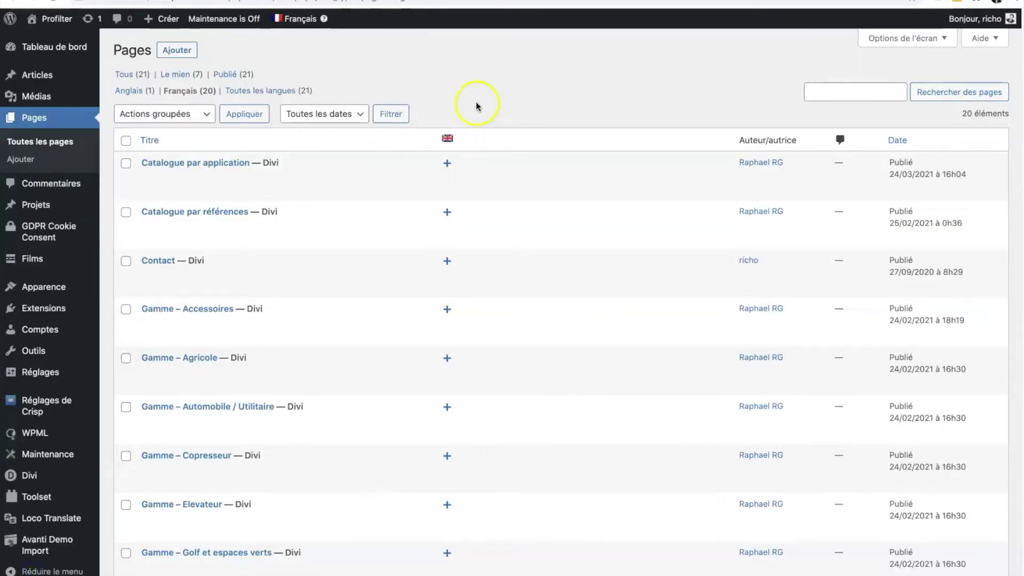
pyautogui.scroll(-10, 475, 100)
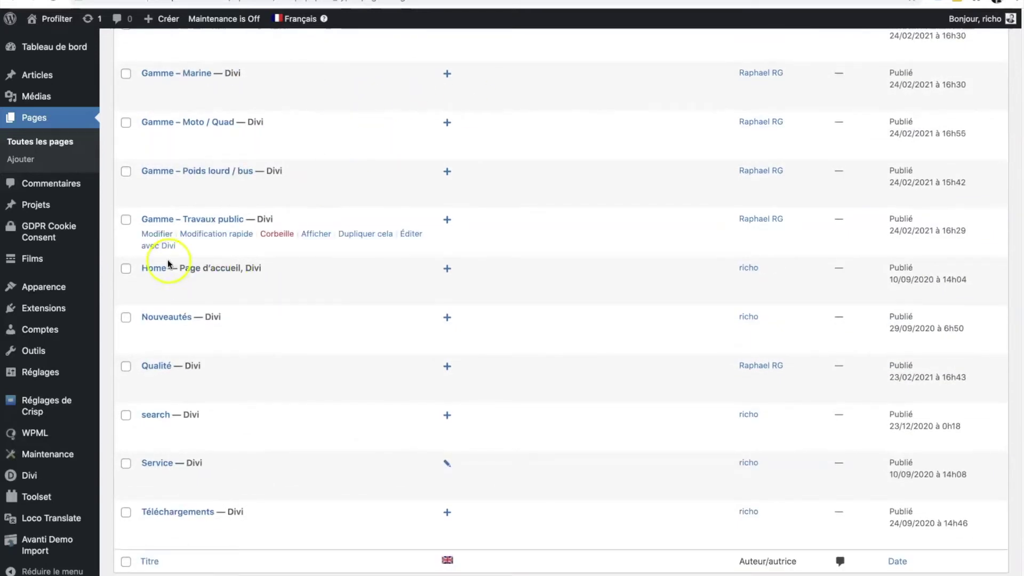
pyautogui.click(447, 270)
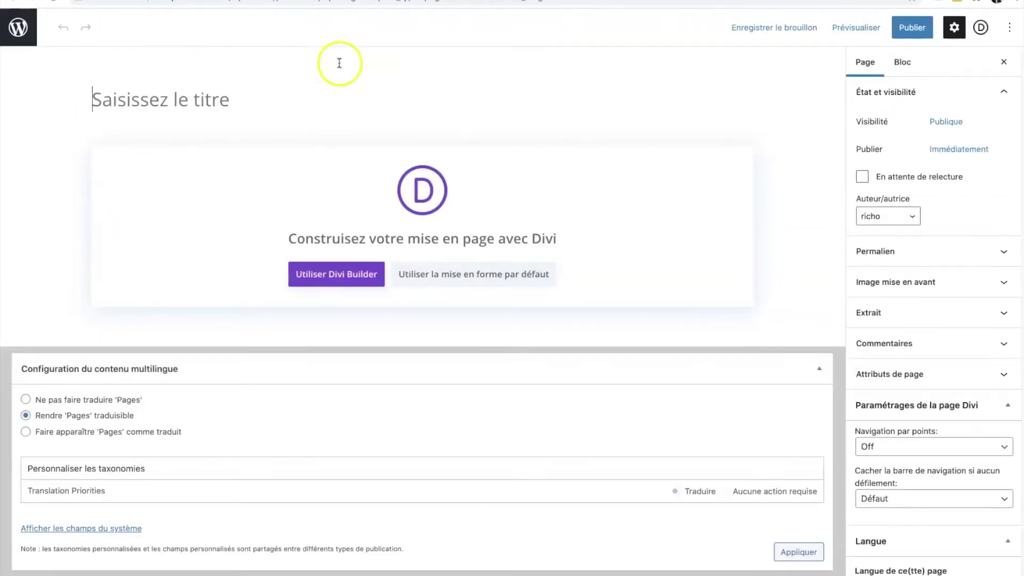
pyautogui.scroll(-5, 914, 274)
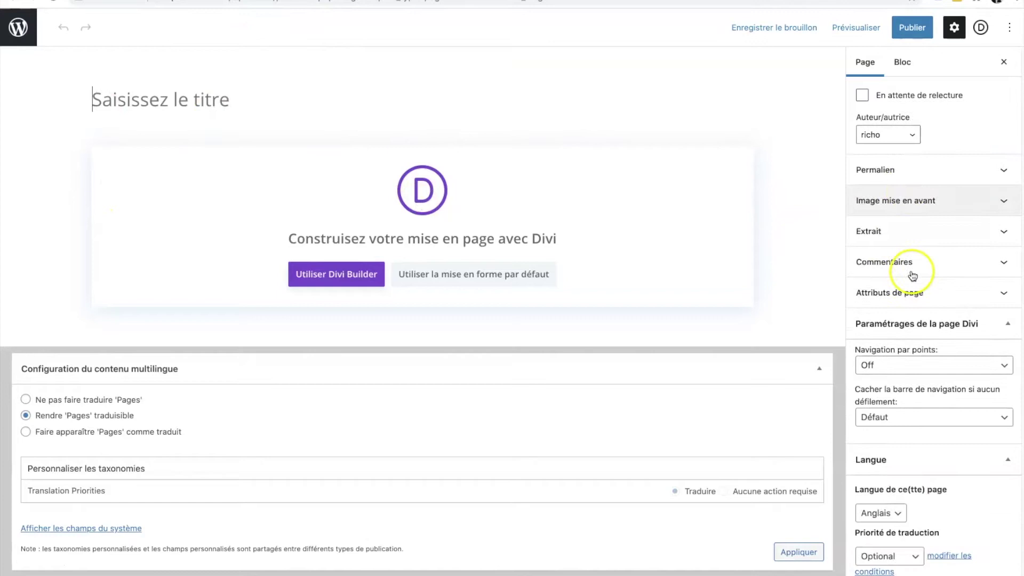
pyautogui.click(917, 447)
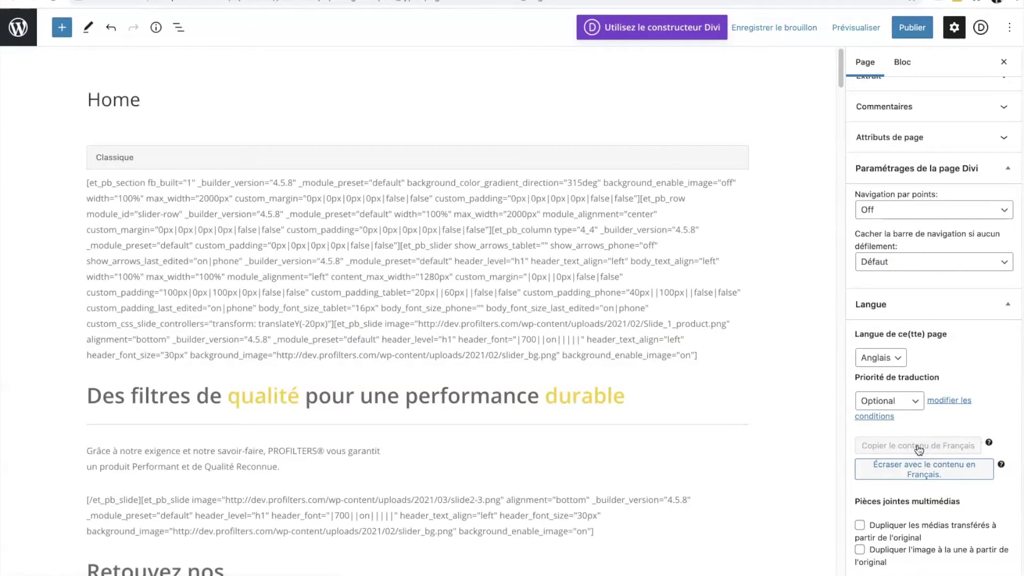
# - Publish the English Home page, and reopen it to retitle it "Home (en)" and update it
pyautogui.click(913, 30)
pyautogui.click(913, 29)
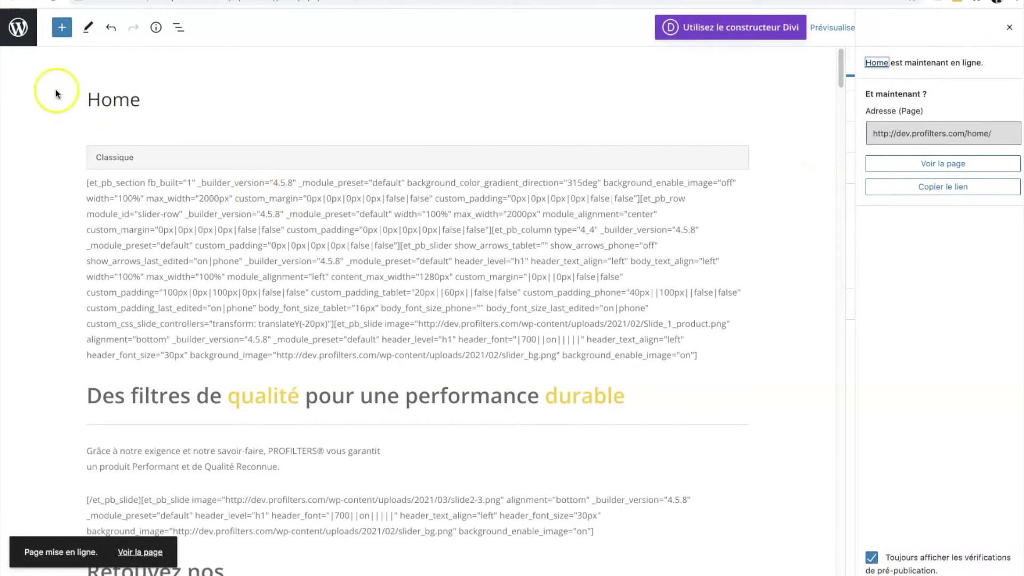
pyautogui.click(19, 31)
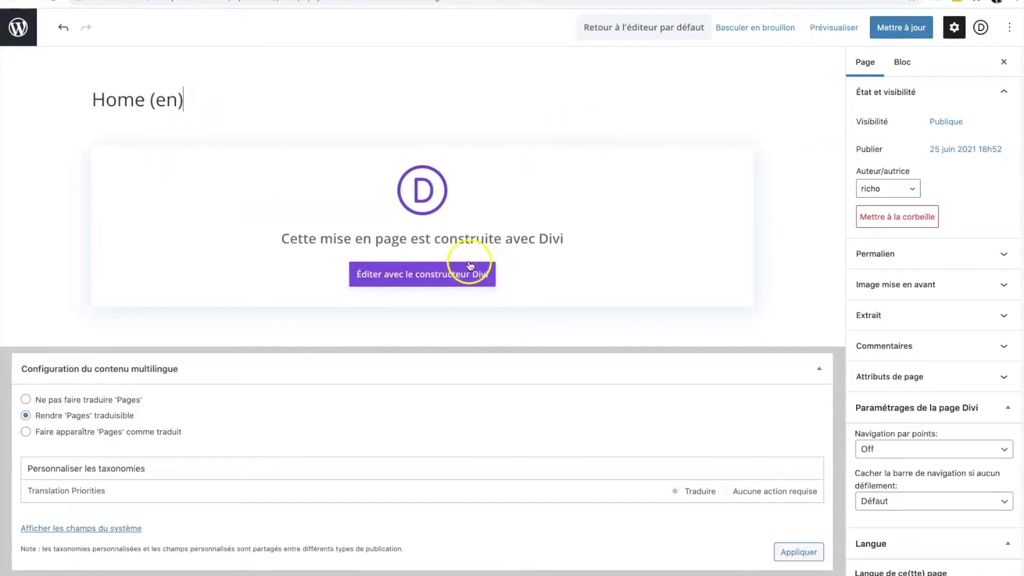
pyautogui.click(901, 27)
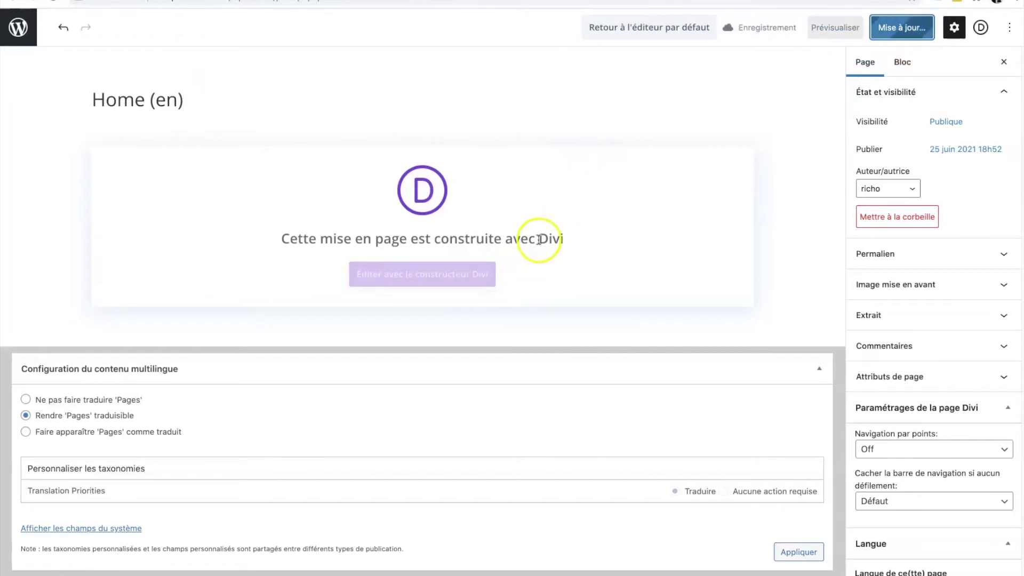
# - Open the English Home page in the Divi builder, accept the cookies, append "(EN)" to the hero heading after "DURABLE", and save while exiting
pyautogui.click(414, 282)
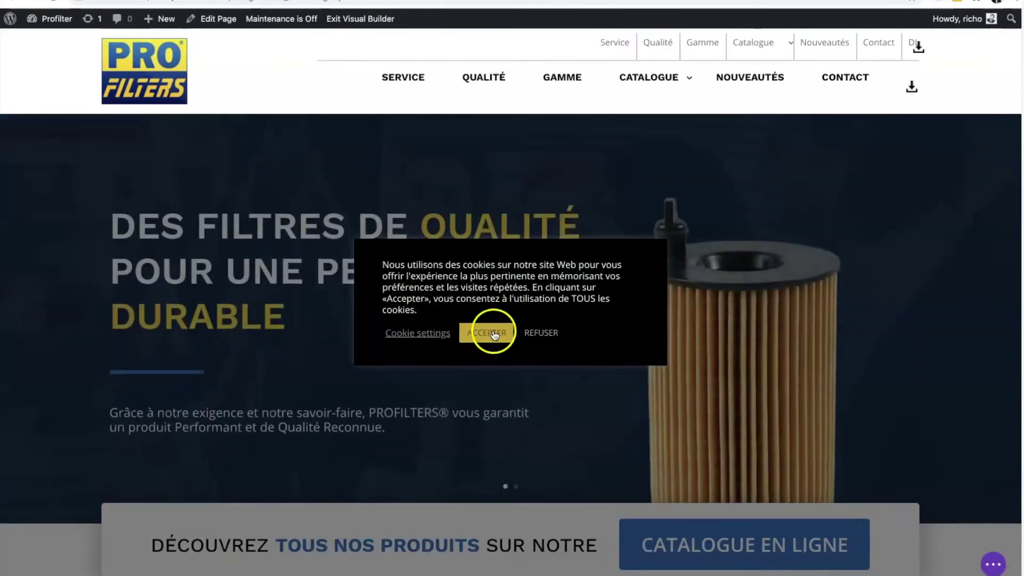
pyautogui.click(492, 332)
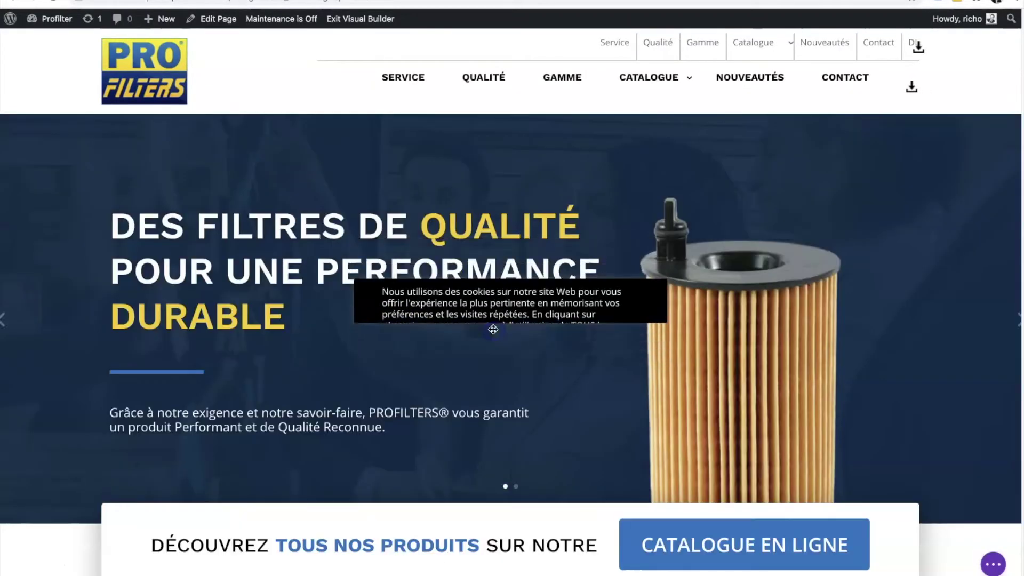
pyautogui.click(321, 321)
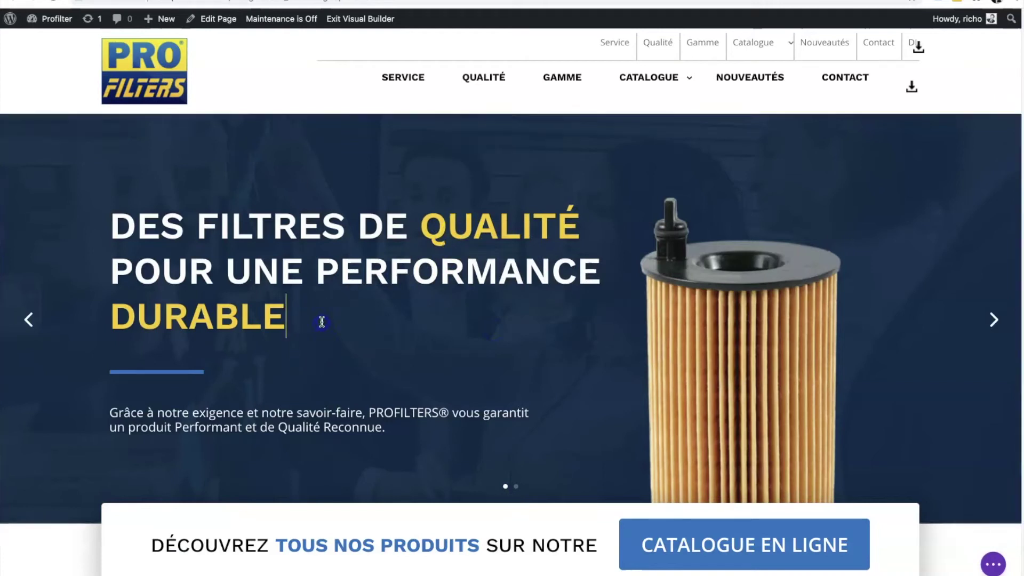
pyautogui.write('(EN')
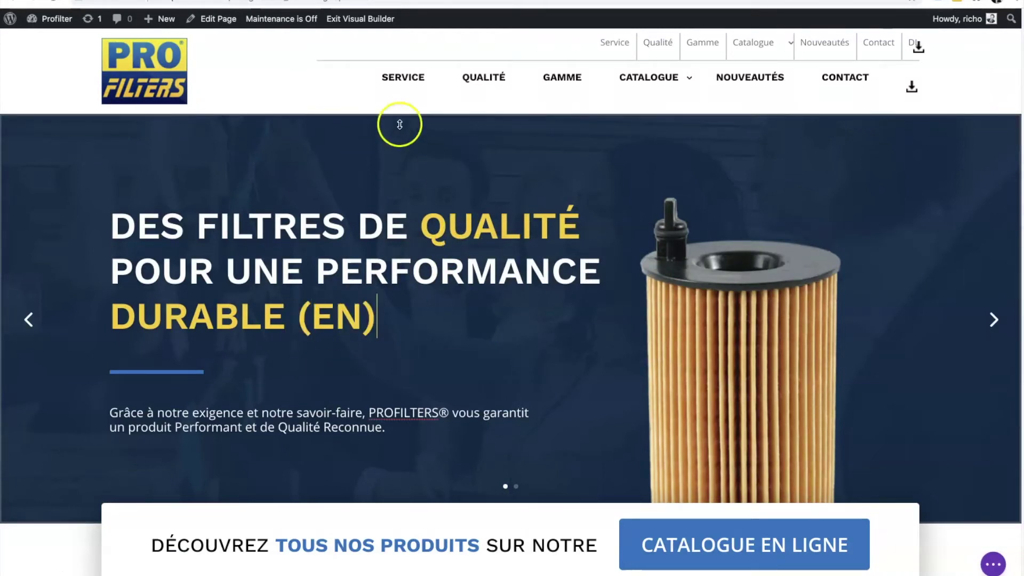
pyautogui.click(377, 21)
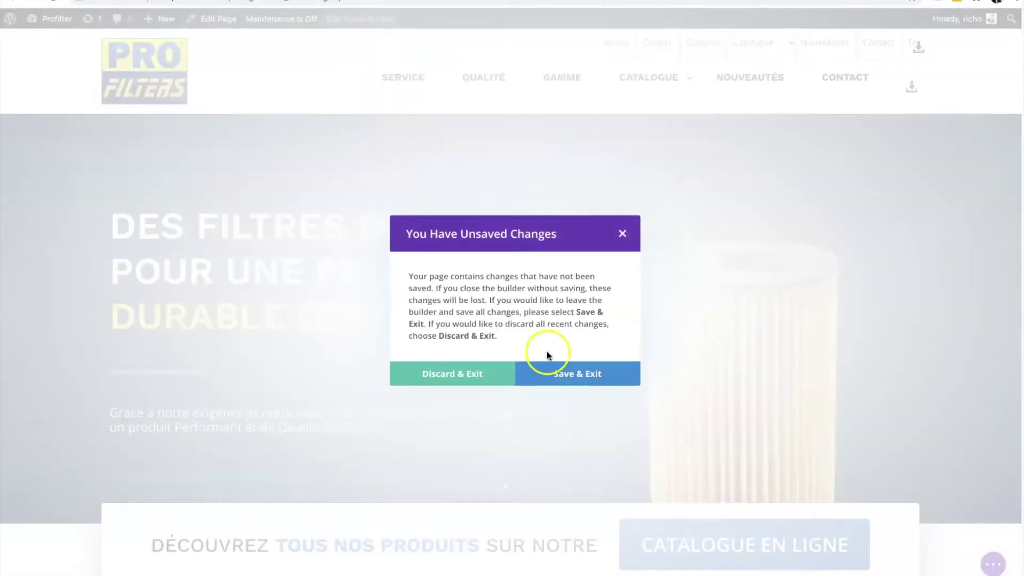
pyautogui.click(576, 373)
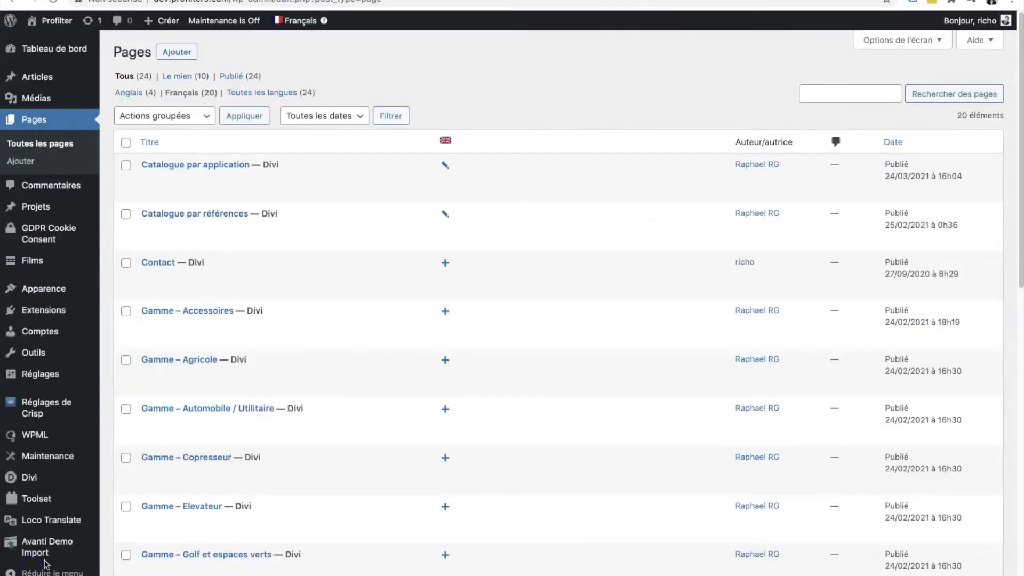
# - Open WPML's translation management setup and examine each choice for who translates the site, including the catalogue of translation services
pyautogui.moveTo(41, 438)
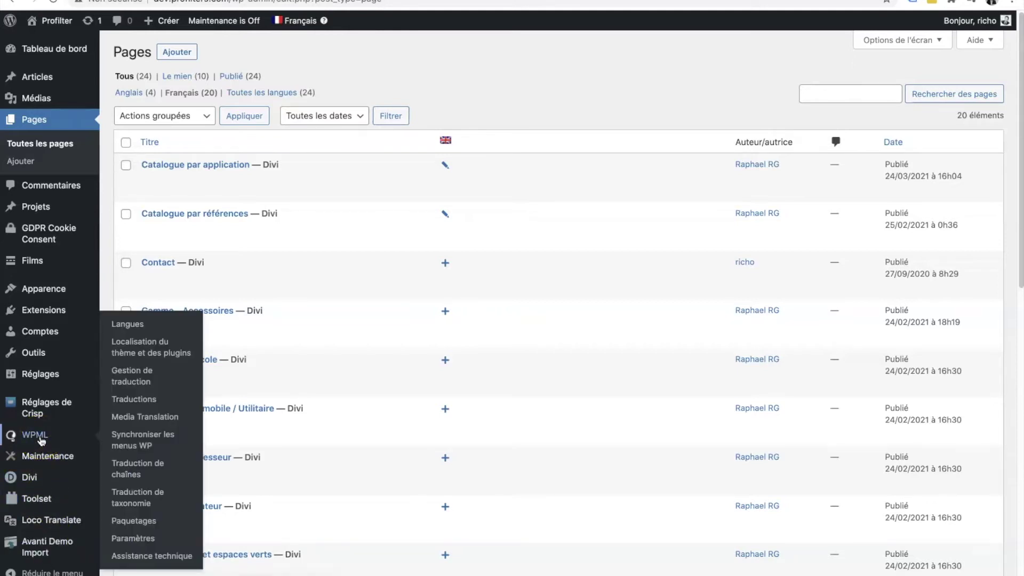
pyautogui.click(141, 383)
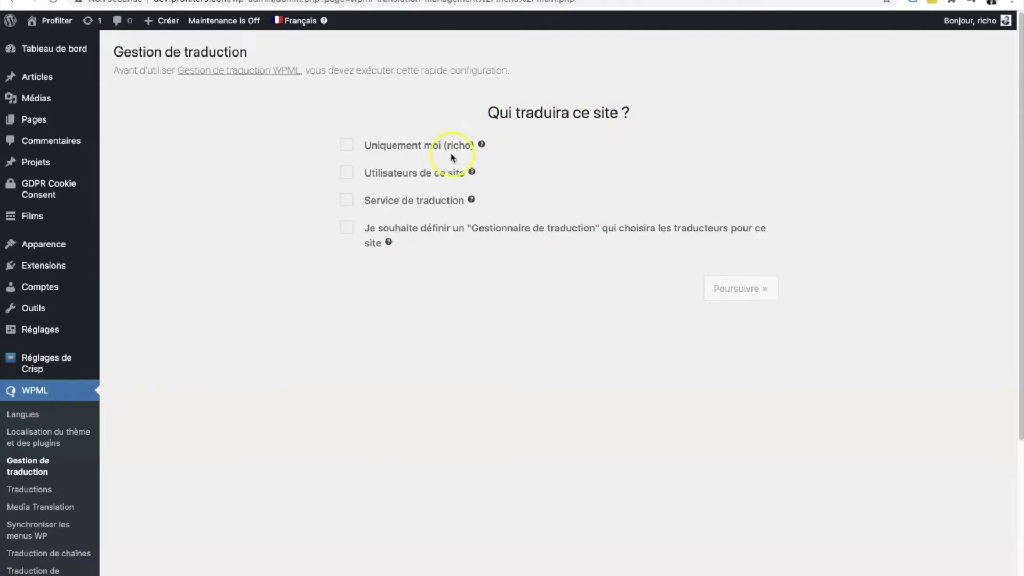
pyautogui.click(347, 146)
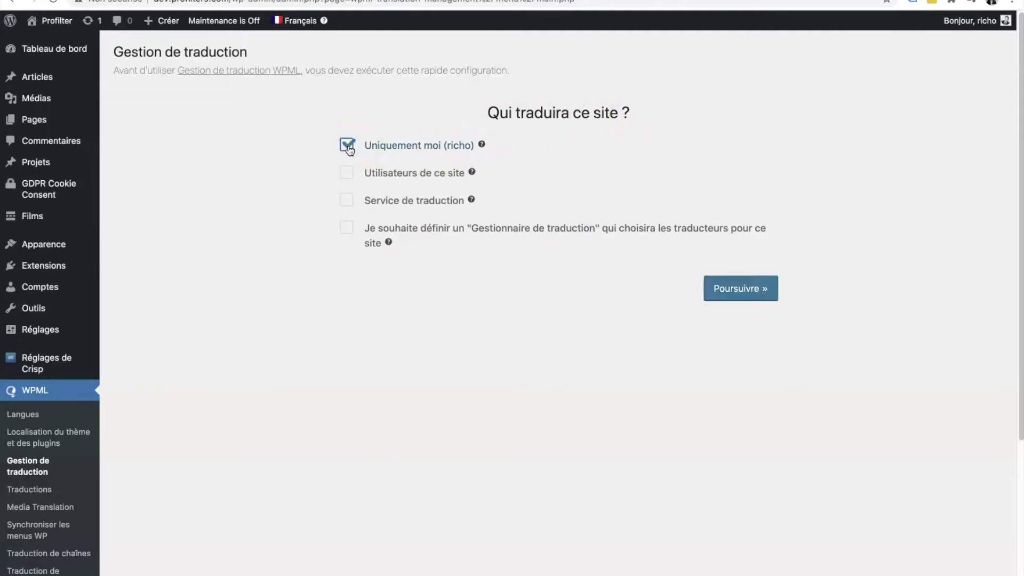
pyautogui.click(347, 145)
pyautogui.click(347, 173)
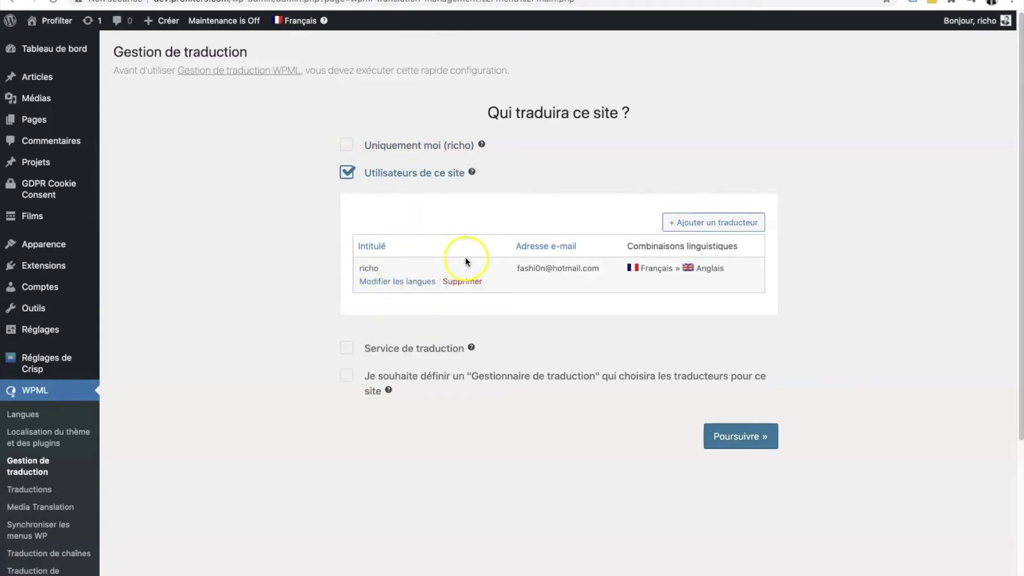
pyautogui.click(348, 172)
pyautogui.click(348, 200)
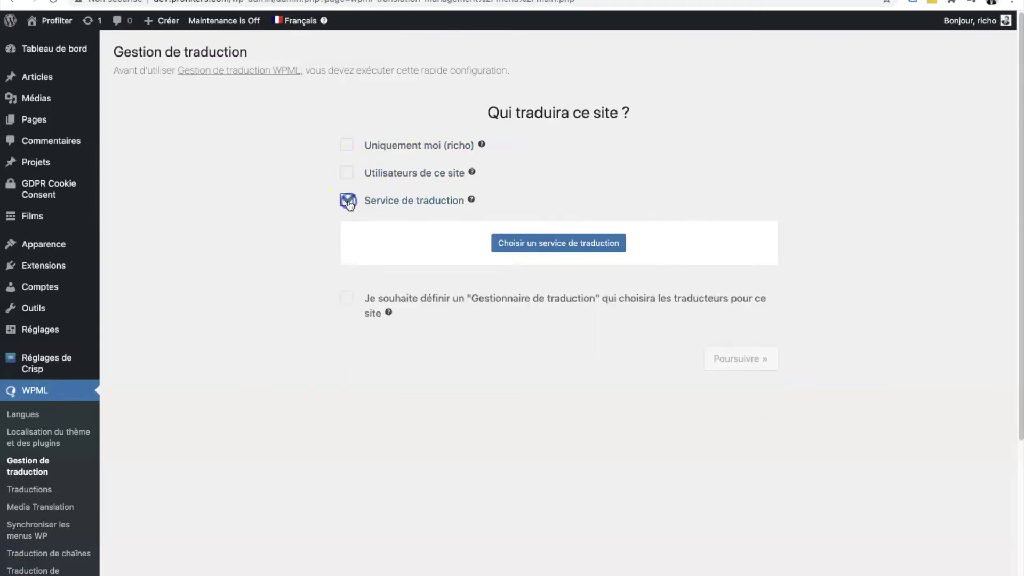
pyautogui.click(528, 241)
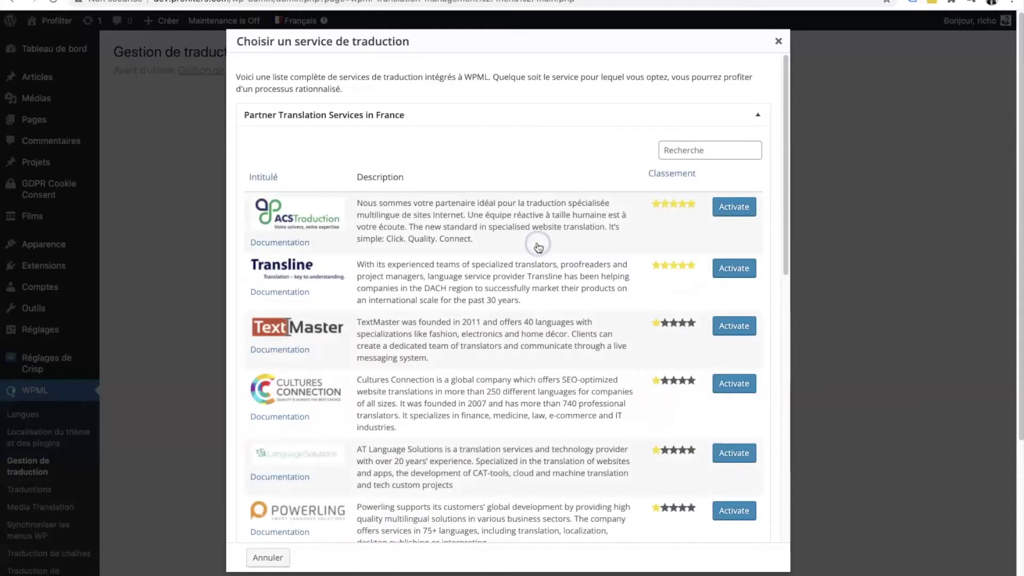
pyautogui.scroll(-10, 595, 398)
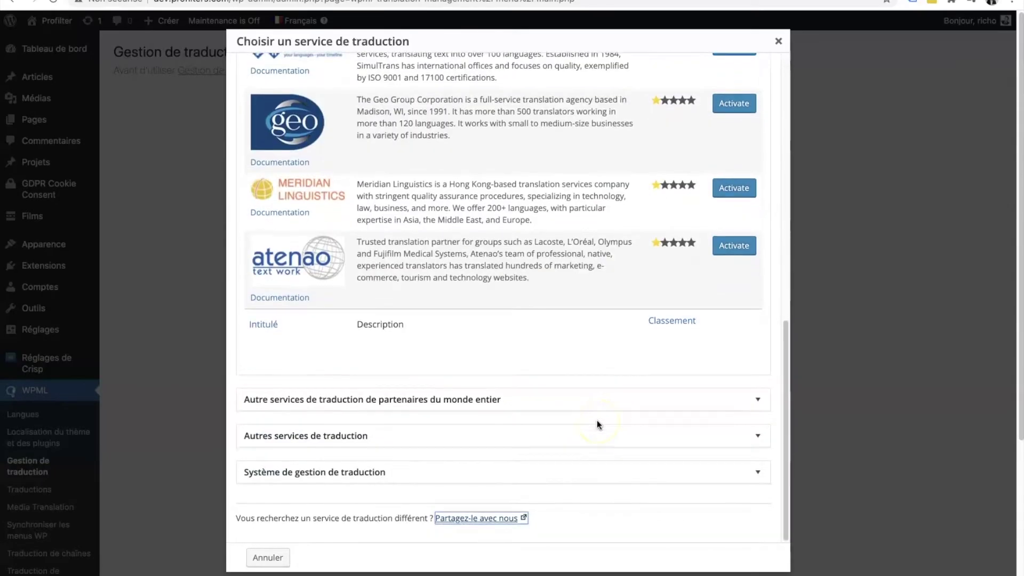
pyautogui.scroll(10, 598, 395)
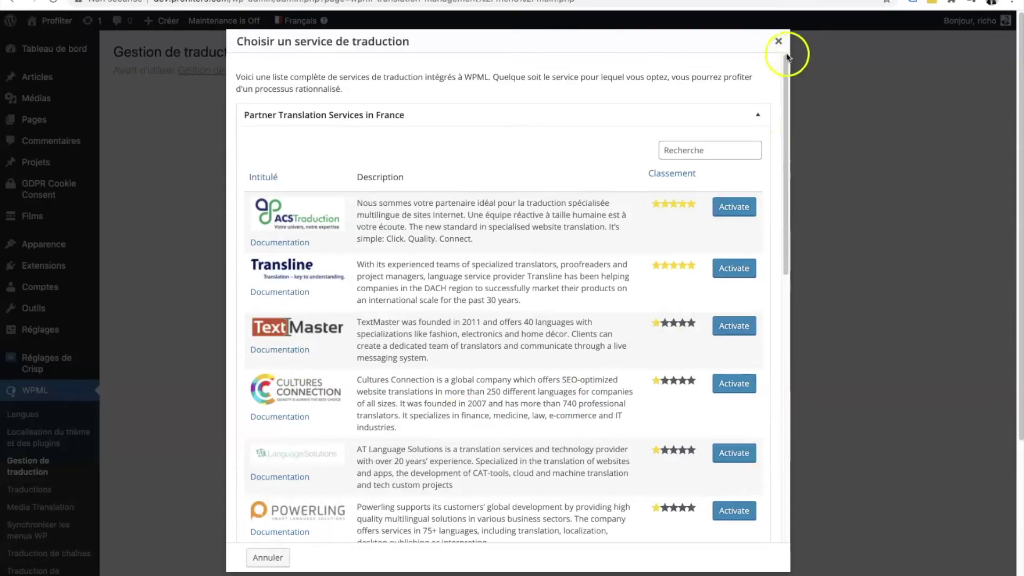
pyautogui.click(770, 36)
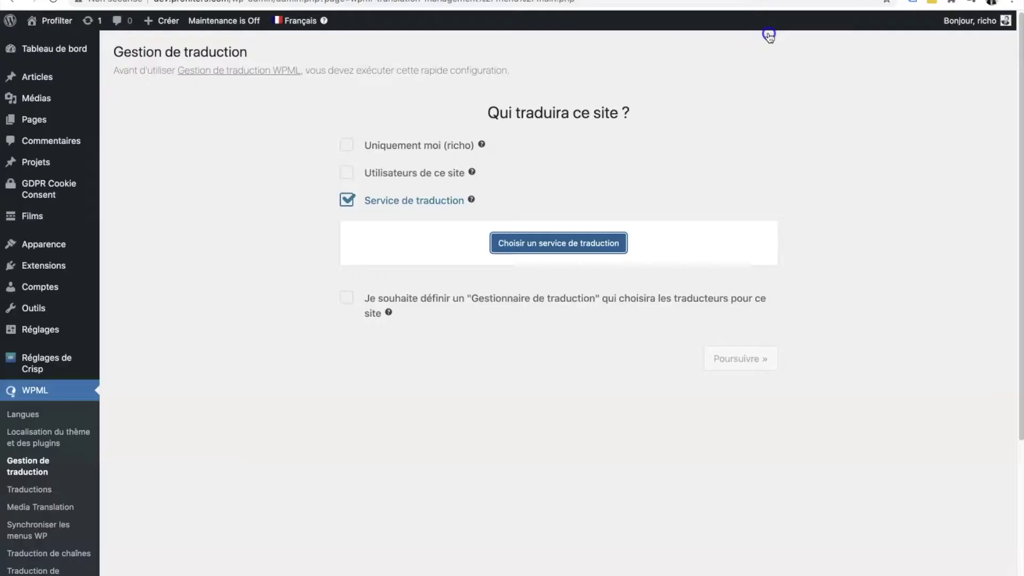
pyautogui.click(339, 198)
pyautogui.click(344, 229)
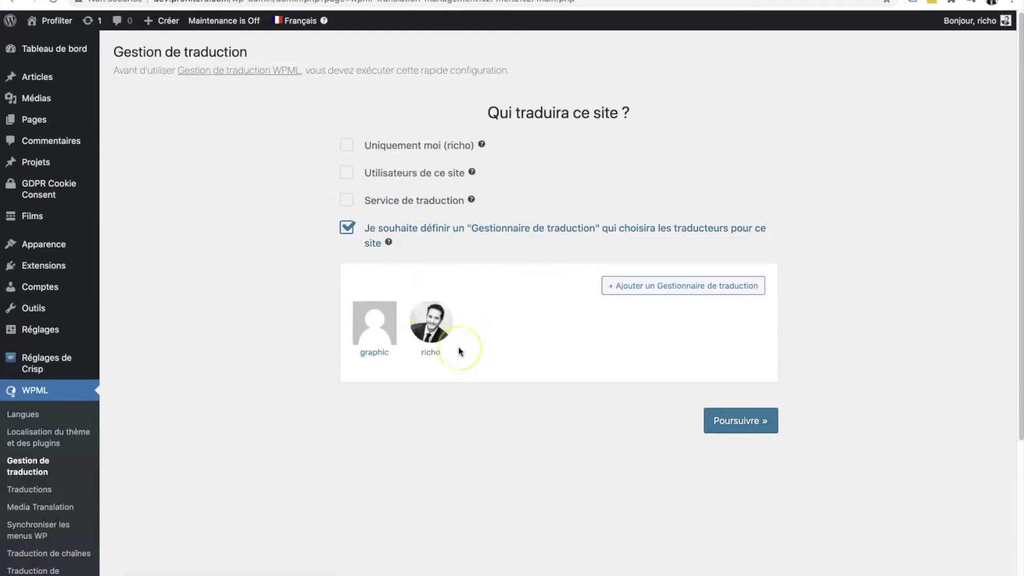
# - Choose only the current user as the site's translator, accept the Advanced Translation Editor, and finish the translation management setup
pyautogui.click(347, 146)
pyautogui.click(739, 288)
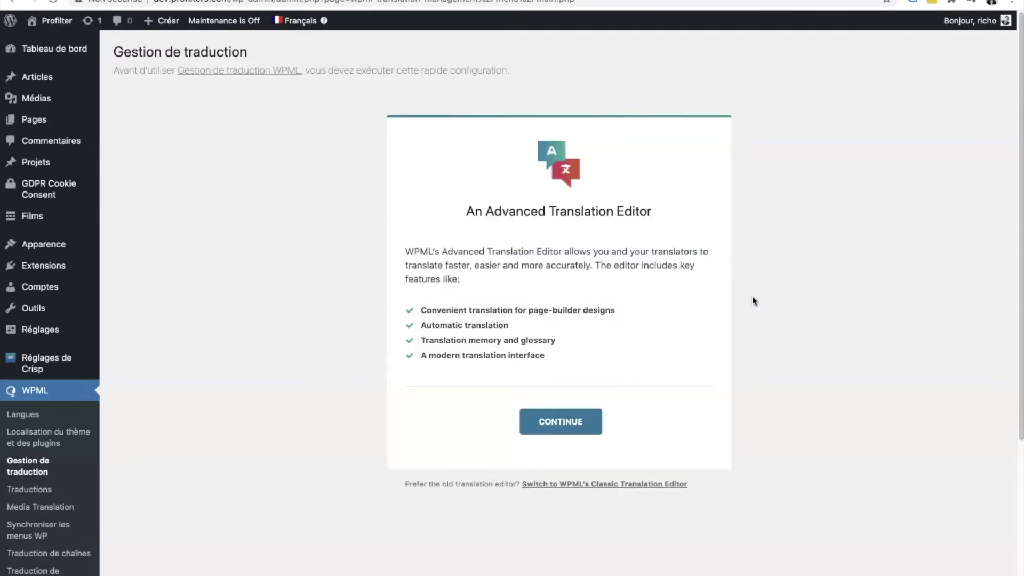
pyautogui.click(574, 433)
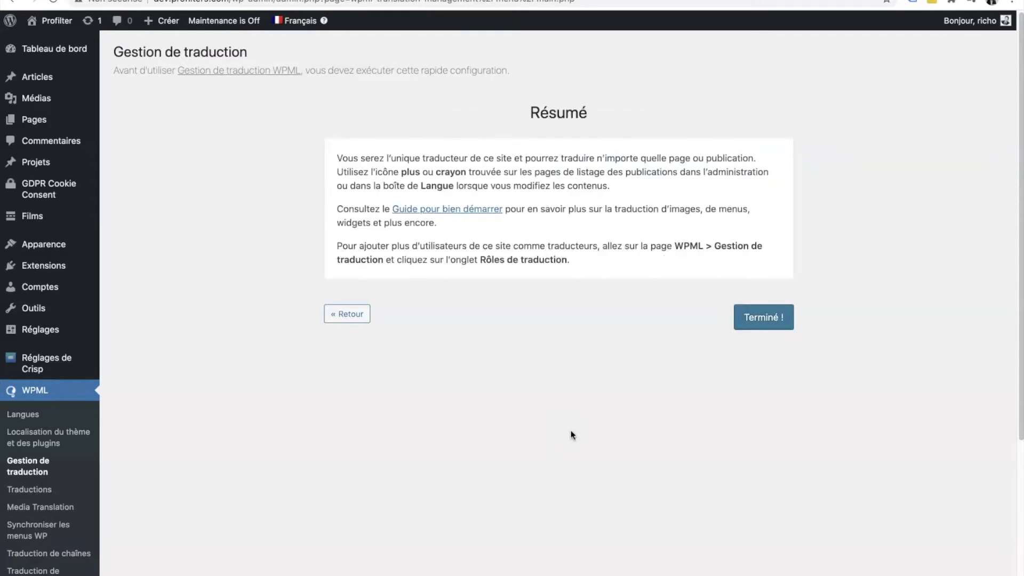
pyautogui.click(32, 569)
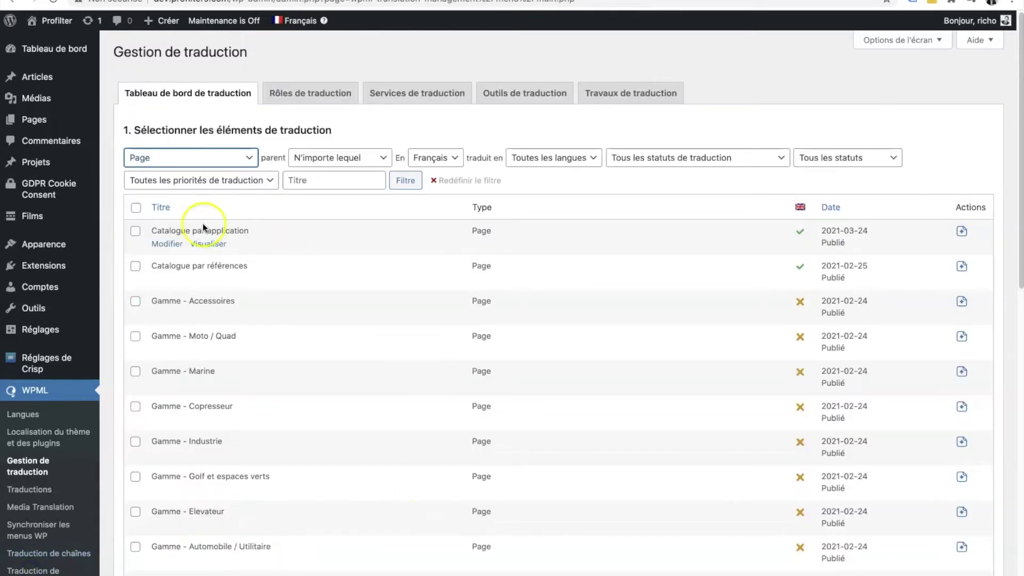
# - Add the "Gamme - Accessoires" page to the translation basket for English and send the basket to translation
pyautogui.click(238, 156)
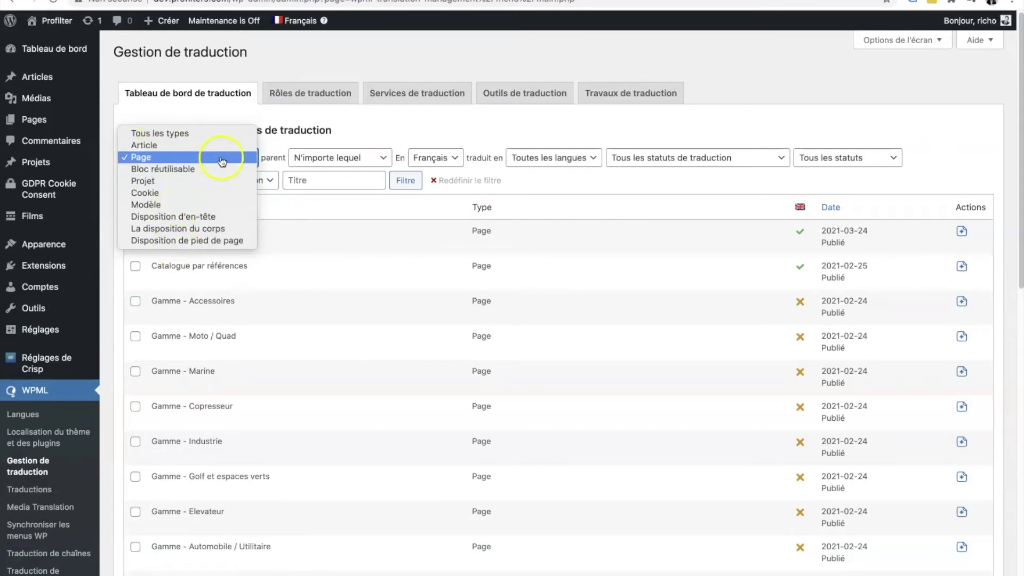
pyautogui.click(407, 133)
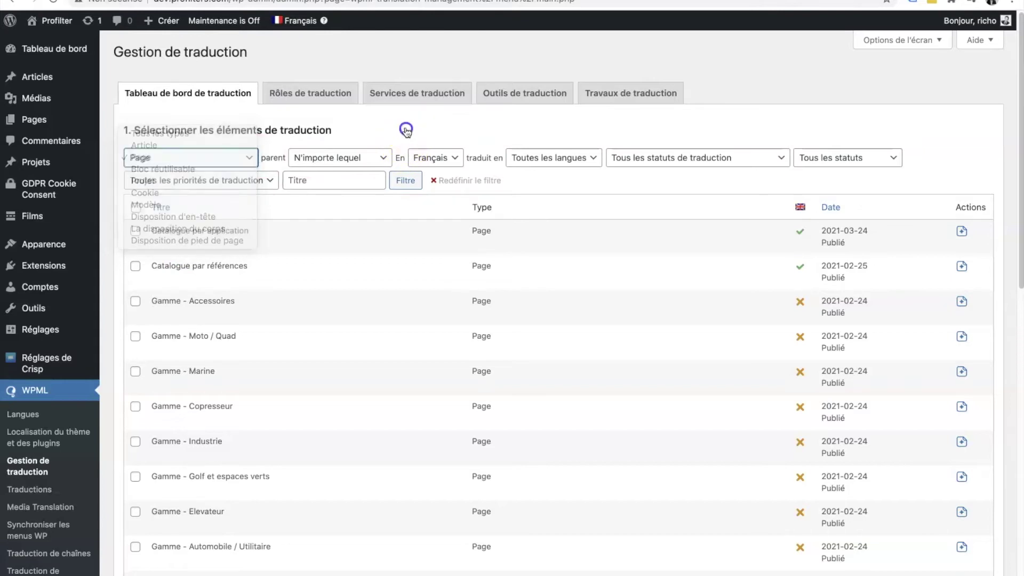
pyautogui.click(134, 304)
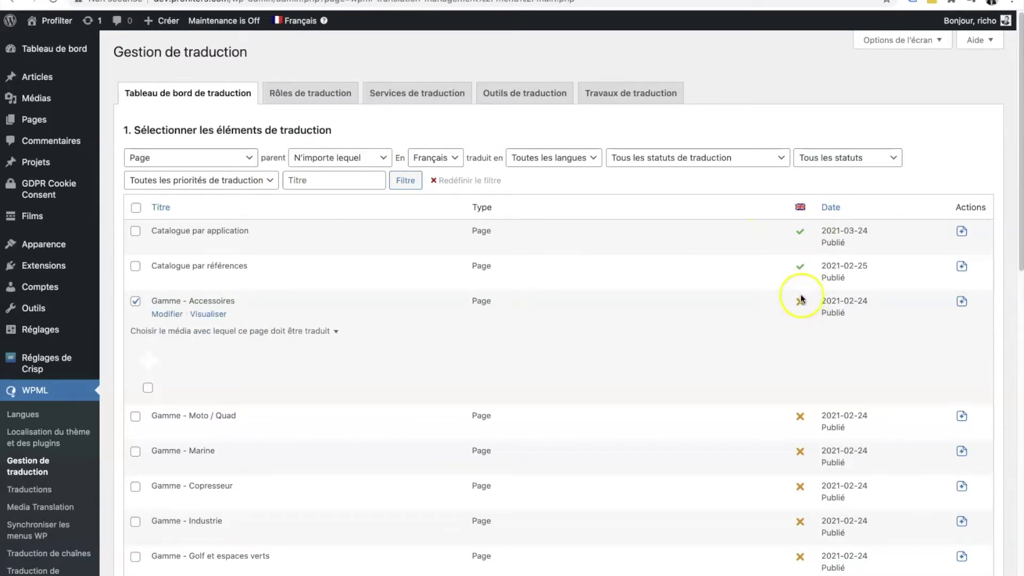
pyautogui.scroll(-15, 158, 340)
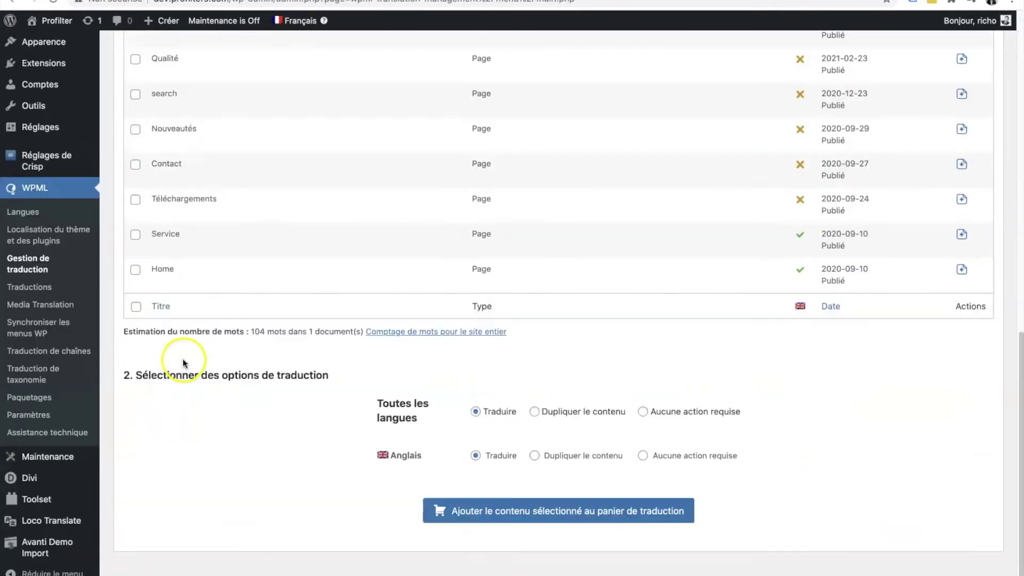
pyautogui.click(595, 515)
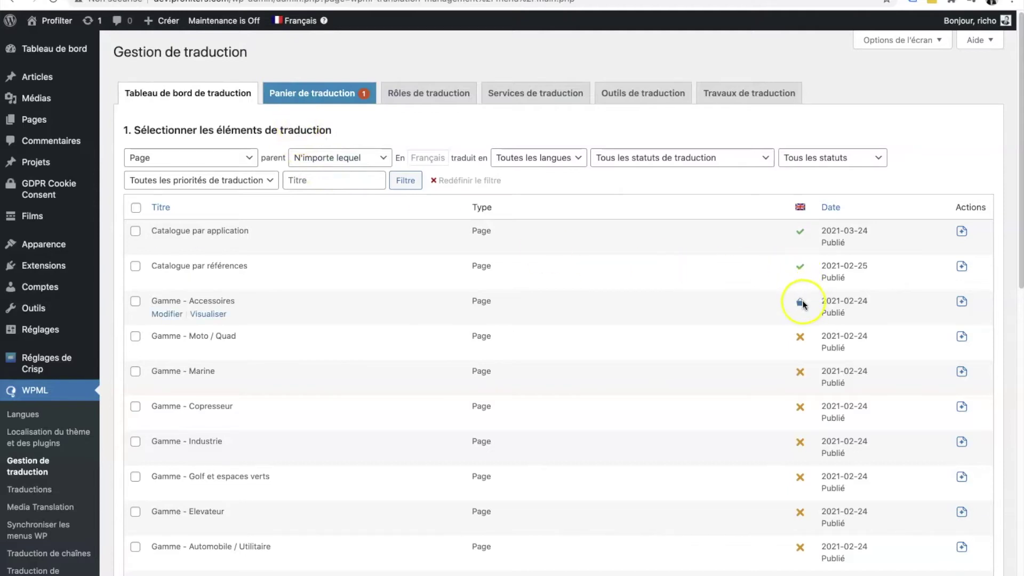
pyautogui.click(280, 96)
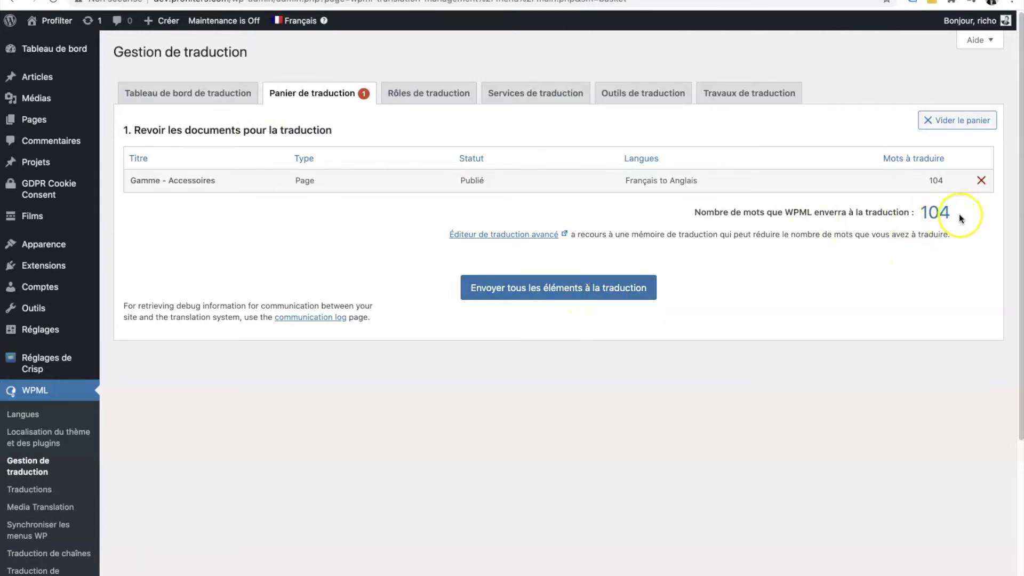
pyautogui.click(527, 294)
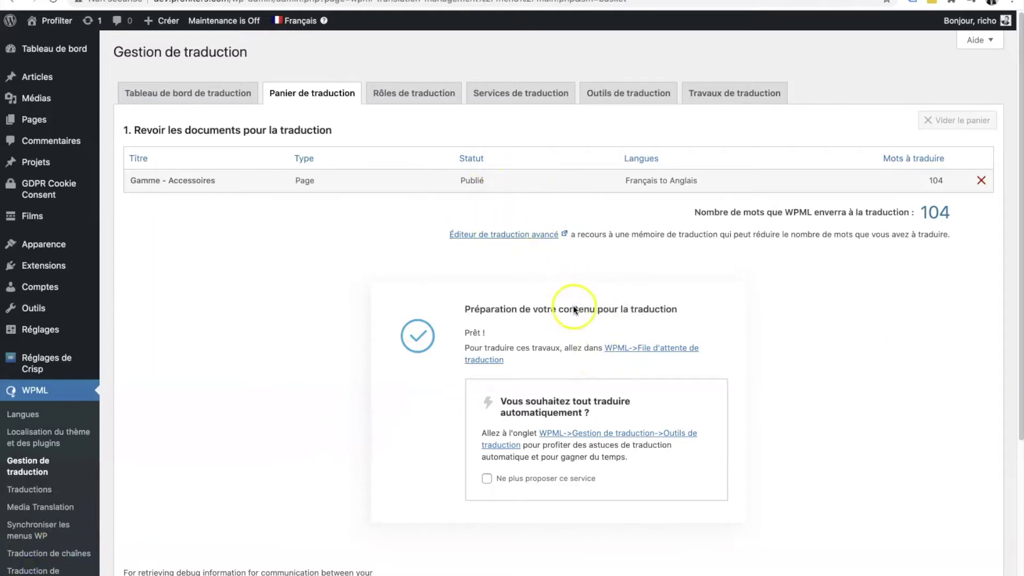
# - Take the pending "Gamme – Accessoires" job from the translations queue into the Advanced Translation Editor, declining the automatic translation offer
pyautogui.click(36, 494)
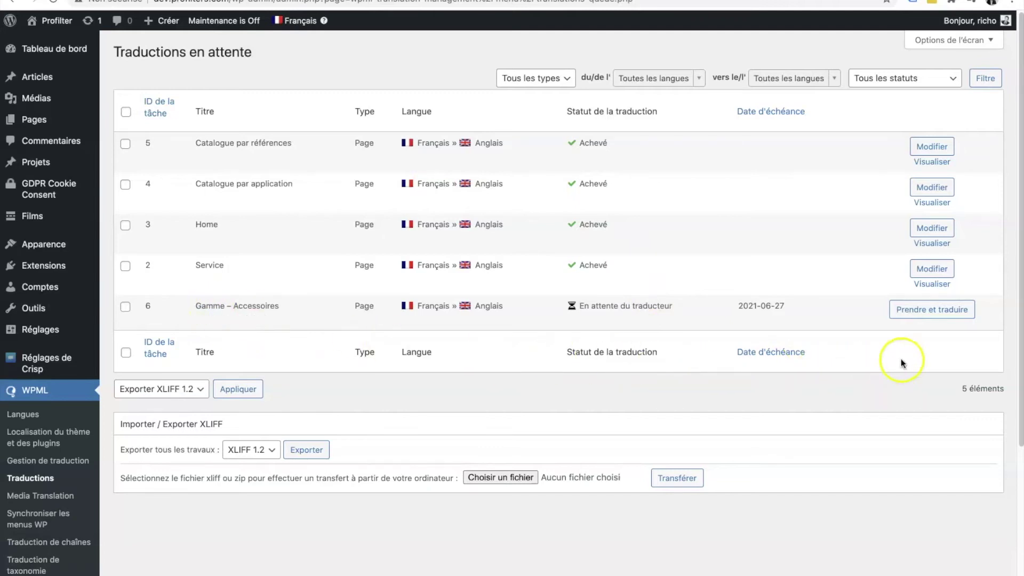
pyautogui.click(926, 319)
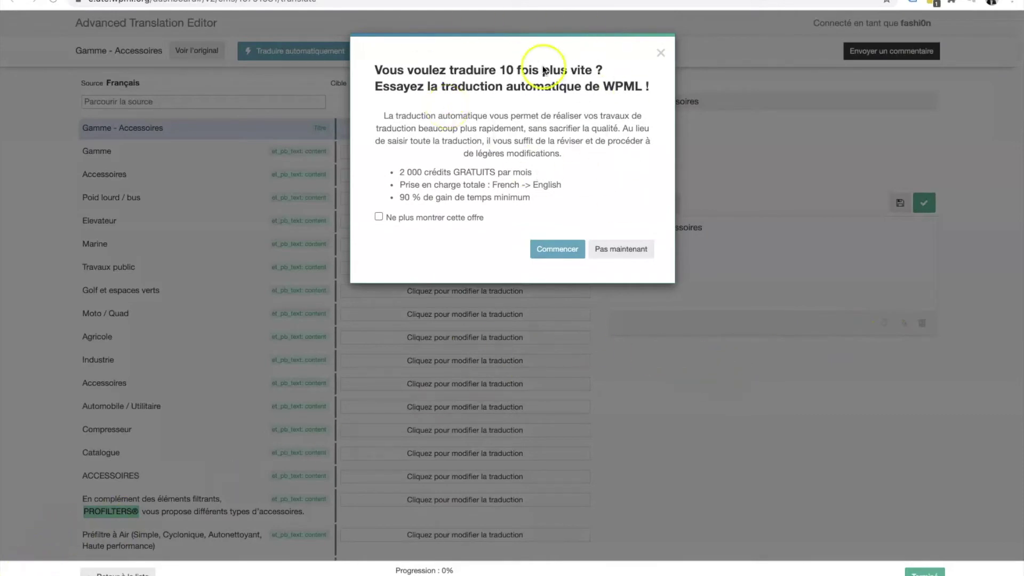
pyautogui.click(619, 252)
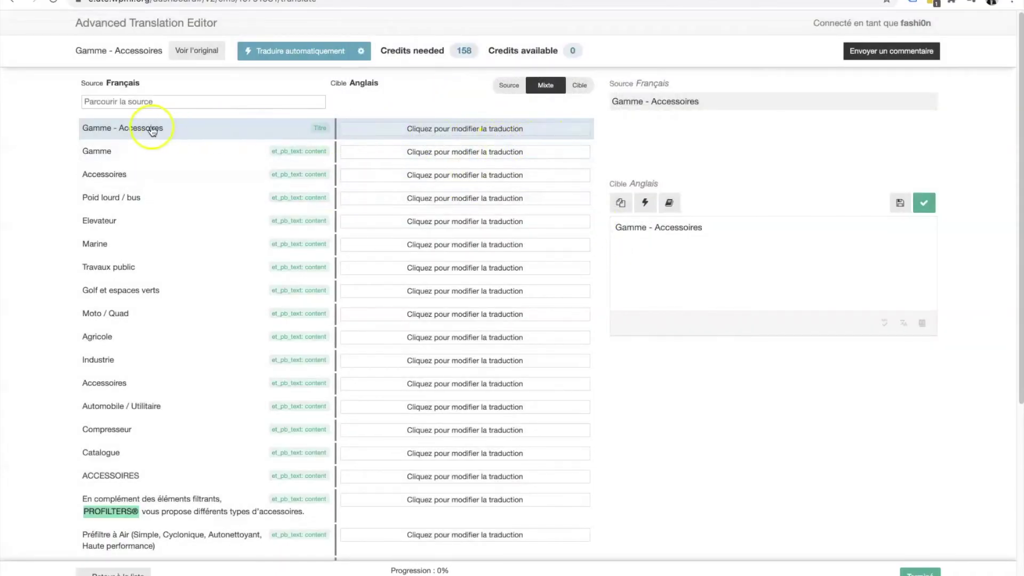
# - Enter the English texts "Gamme - Accessoires (en)" for the title, "Gamme (en)" for Gamme, and "Accessoires (en)" for Accessoires
pyautogui.click(720, 236)
pyautogui.click(716, 233)
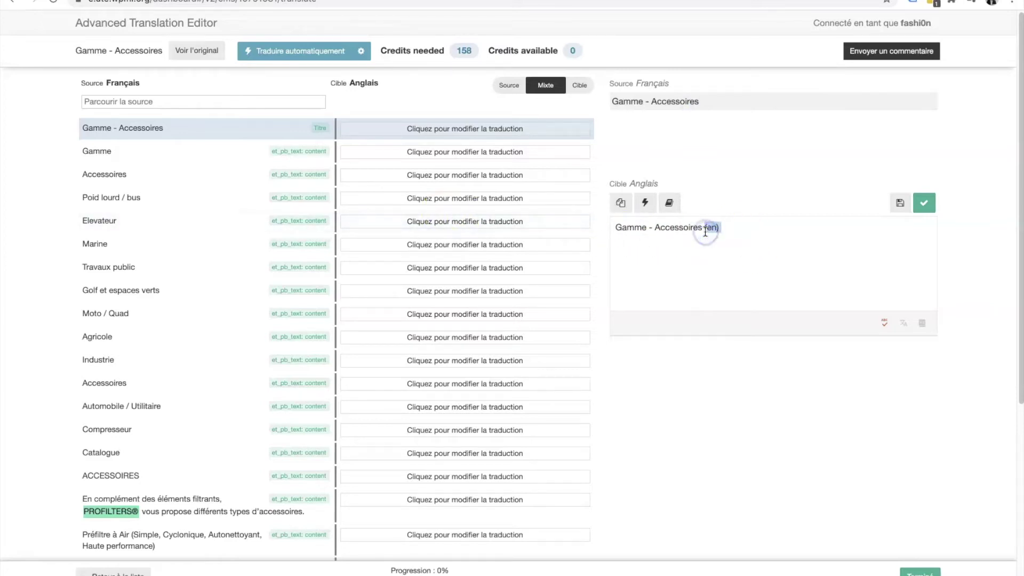
pyautogui.click(161, 152)
pyautogui.write('(en)')
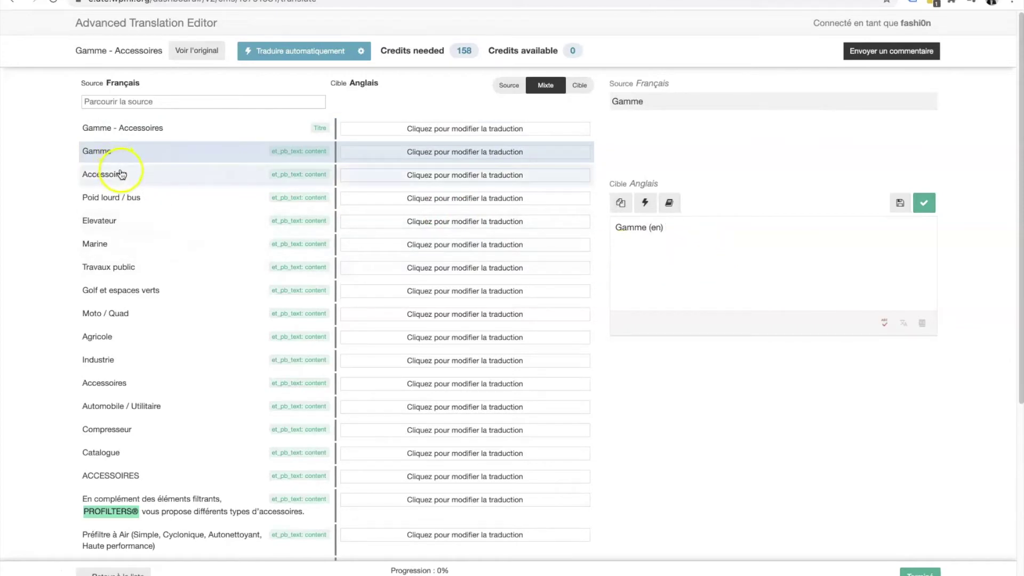
pyautogui.click(121, 174)
pyautogui.click(730, 261)
pyautogui.write('(en)')
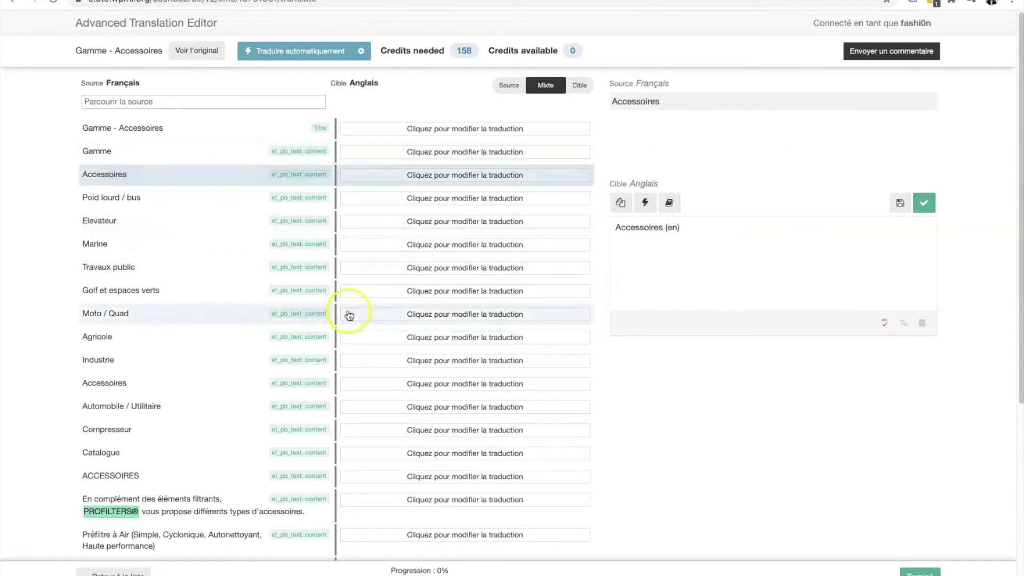
# - Validate the English translations of the page title "Gamme - Accessoires" and the "Accessoires" text
pyautogui.click(137, 129)
pyautogui.click(746, 151)
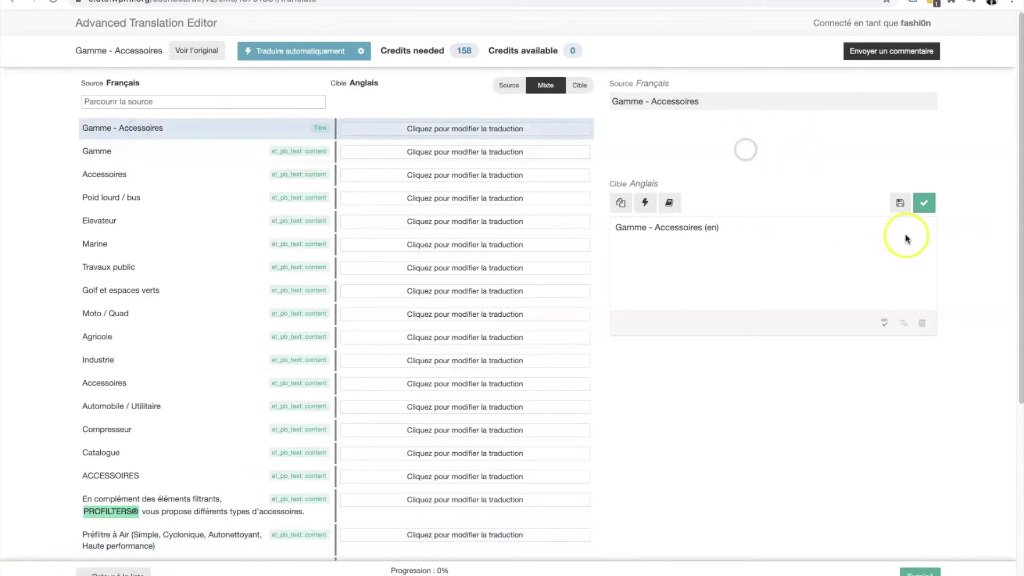
pyautogui.click(930, 208)
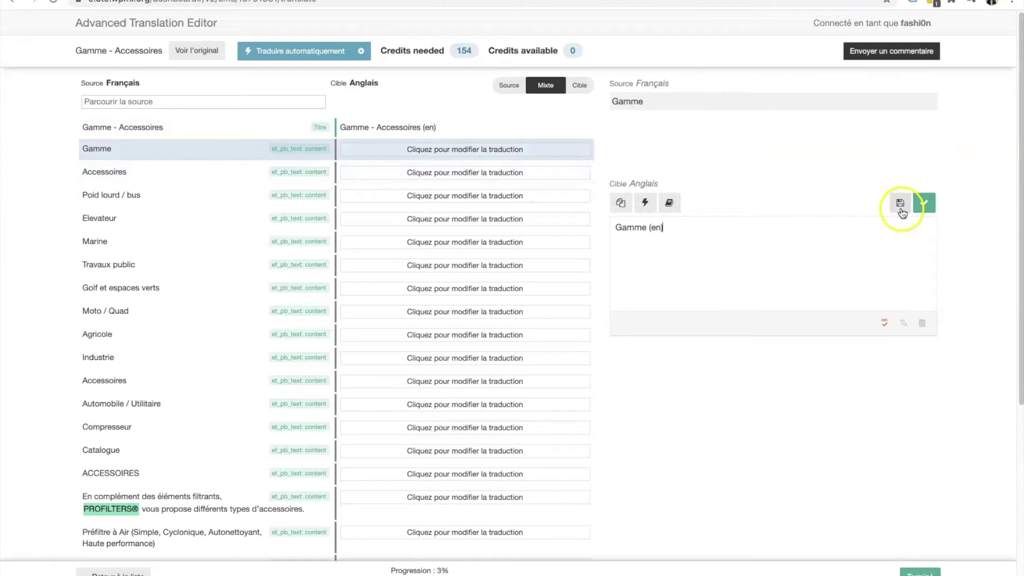
pyautogui.click(160, 175)
pyautogui.click(926, 203)
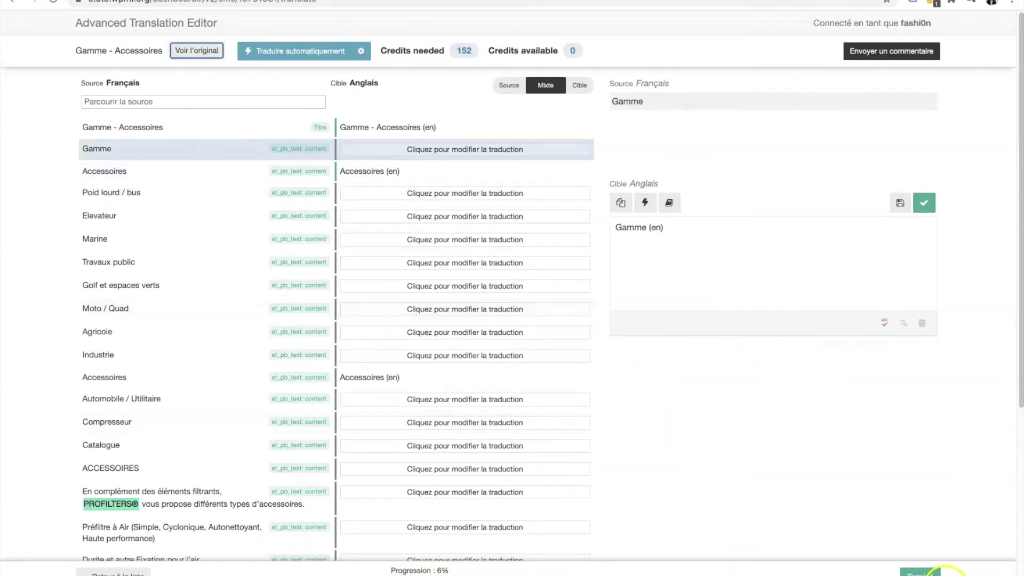
# - Return to the list of pending translations and check the status of the "Gamme – Accessoires" job
pyautogui.click(115, 573)
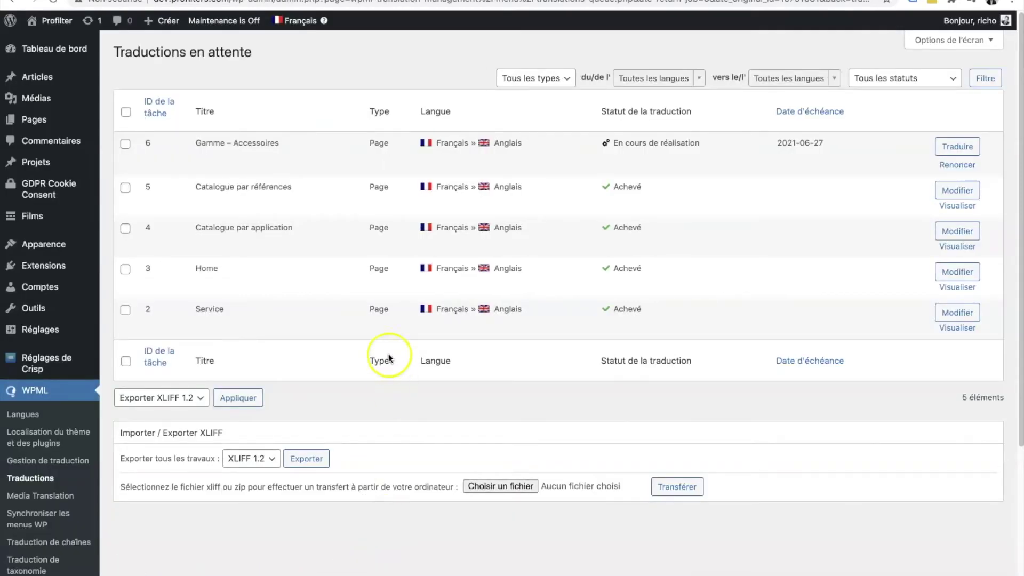
pyautogui.scroll(-3, 379, 326)
pyautogui.scroll(3, 379, 323)
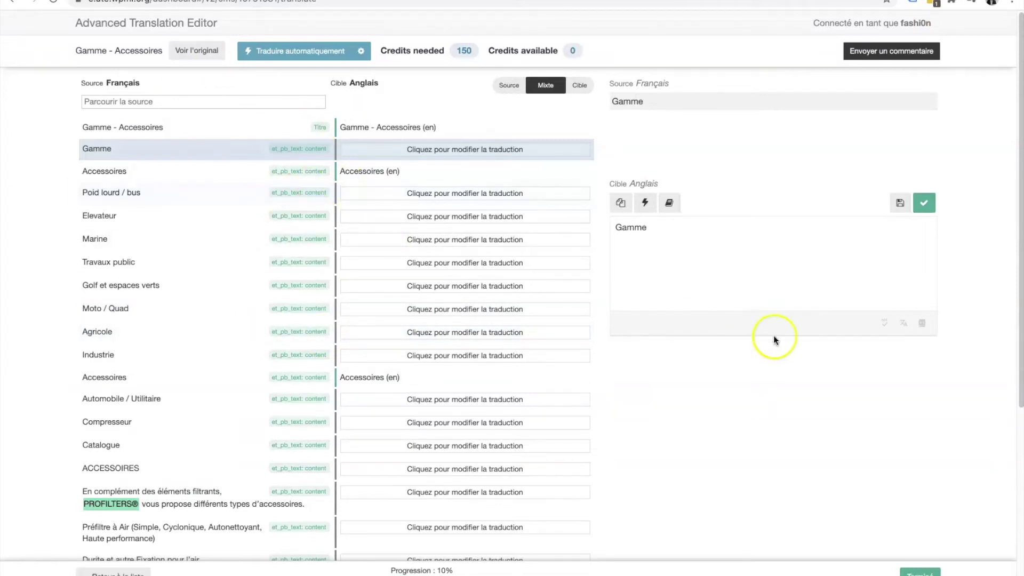
# - Try to finish the "Gamme - Accessoires" translation job while segments are still untranslated
pyautogui.click(925, 573)
pyautogui.click(908, 529)
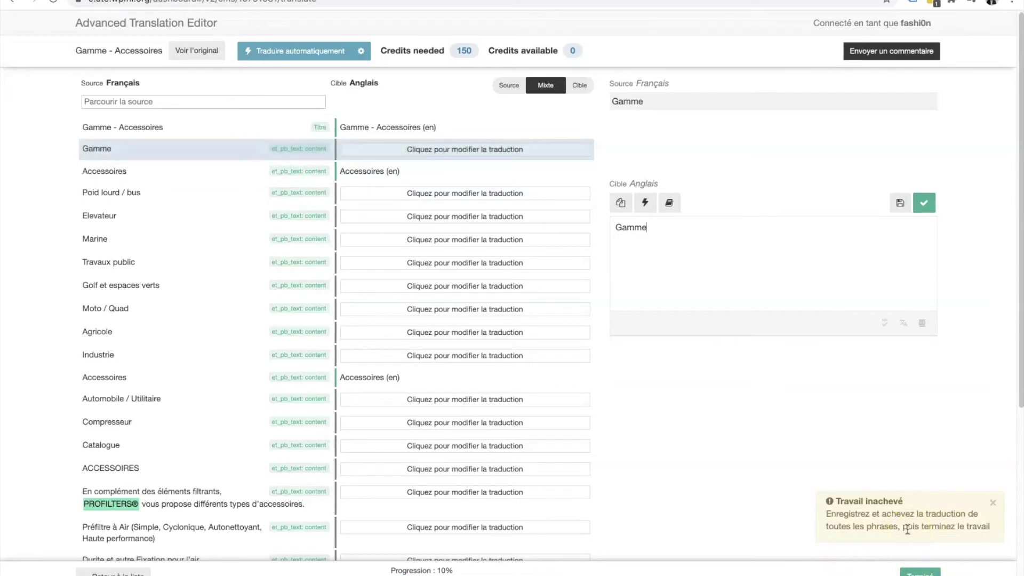
pyautogui.click(533, 353)
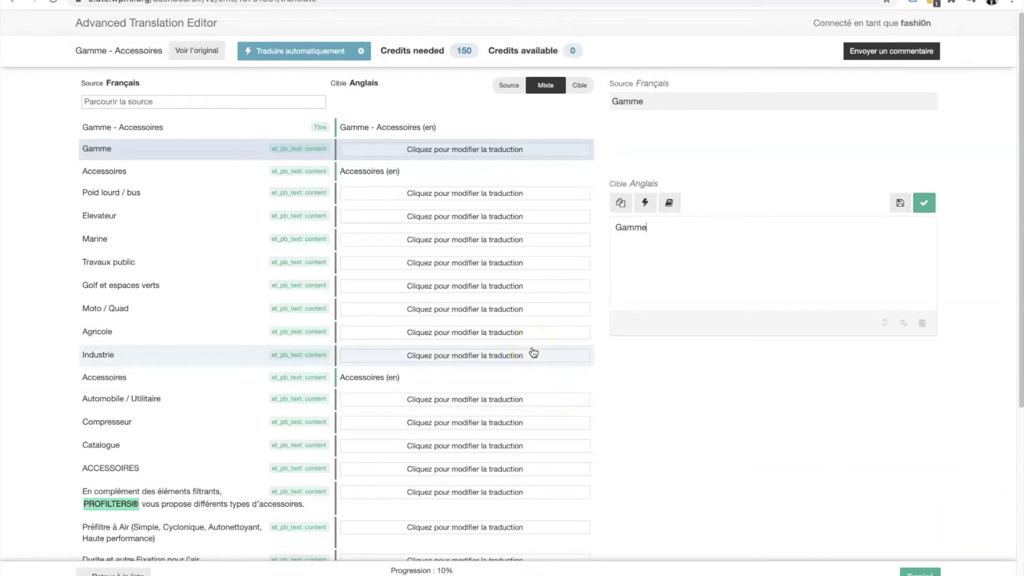
pyautogui.click(541, 238)
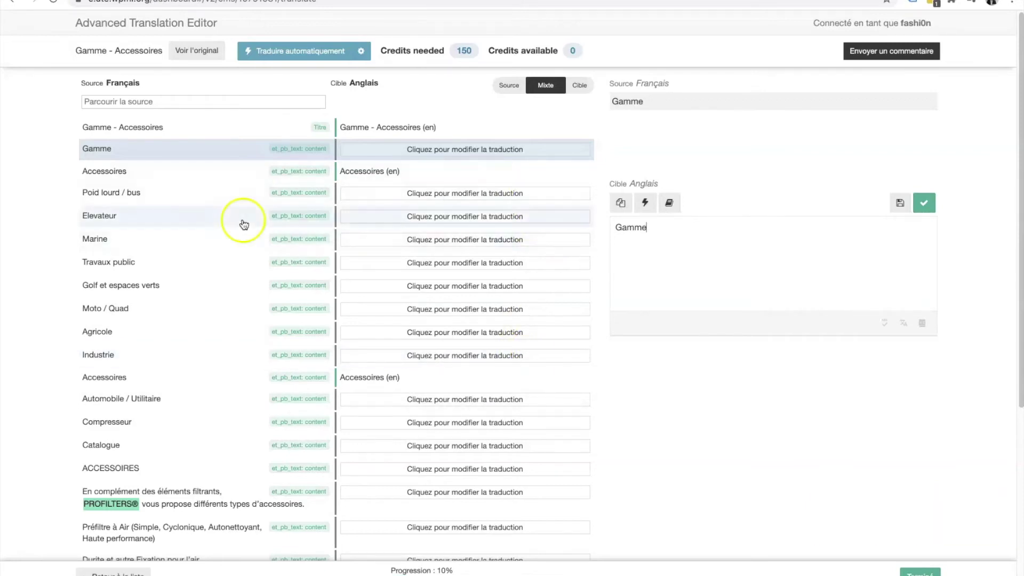
# - Validate the copied French texts as English translations for the segments from "Elevateur" through "Industrie"
pyautogui.click(207, 145)
pyautogui.click(219, 188)
pyautogui.click(210, 212)
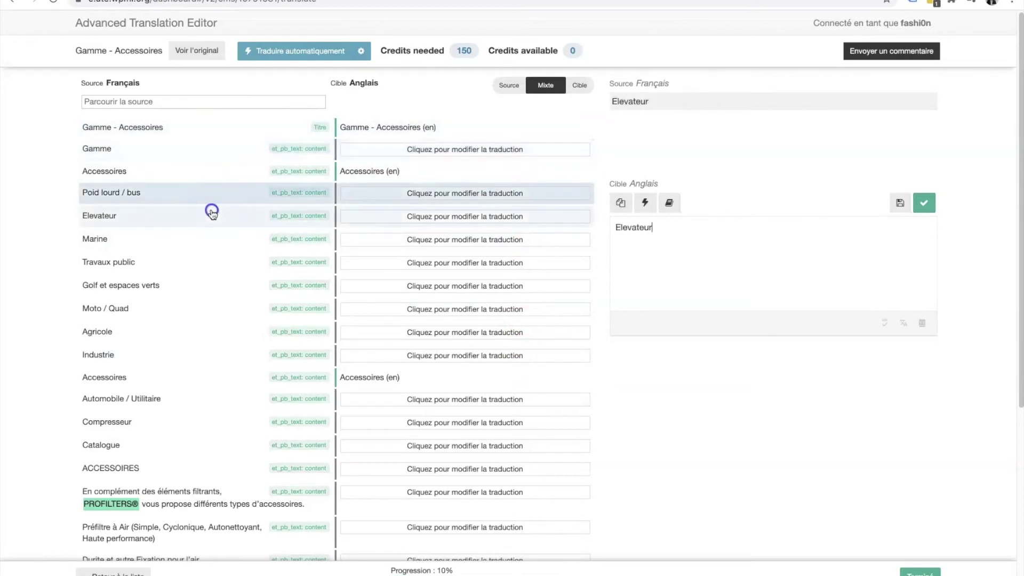
pyautogui.click(925, 206)
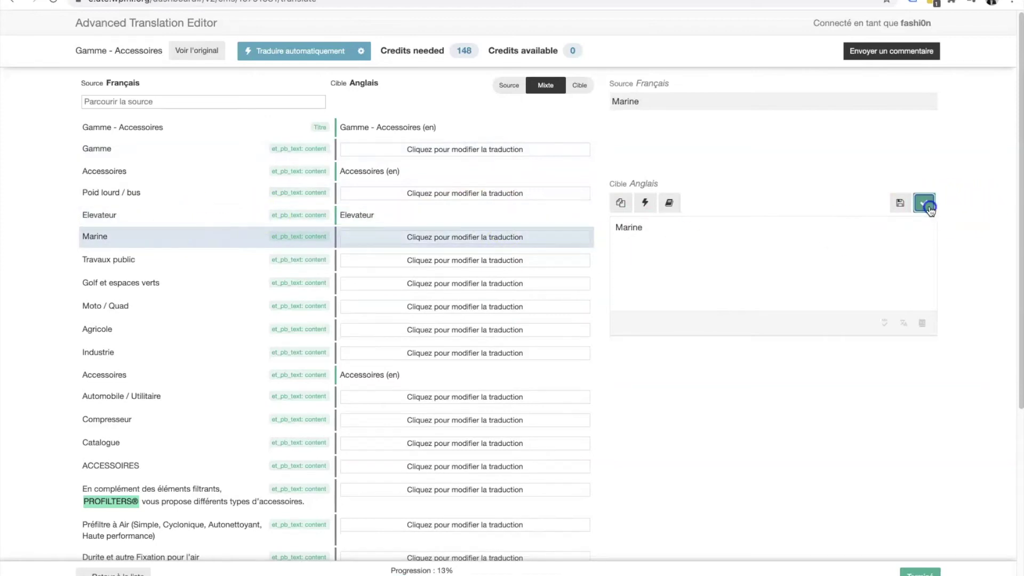
pyautogui.click(924, 205)
pyautogui.click(924, 204)
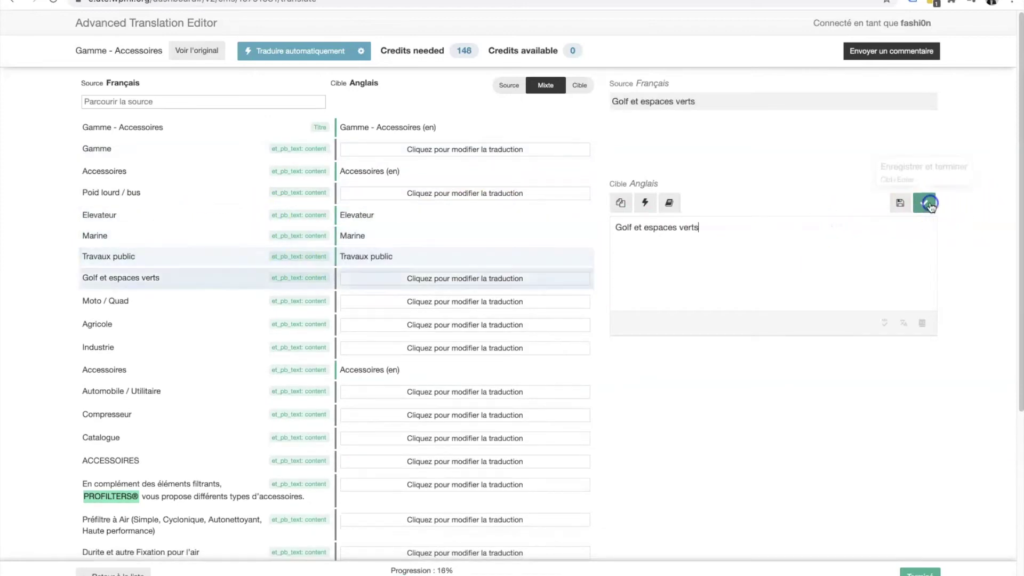
pyautogui.click(925, 204)
pyautogui.click(924, 204)
pyautogui.click(924, 204)
pyautogui.click(924, 204)
pyautogui.click(931, 207)
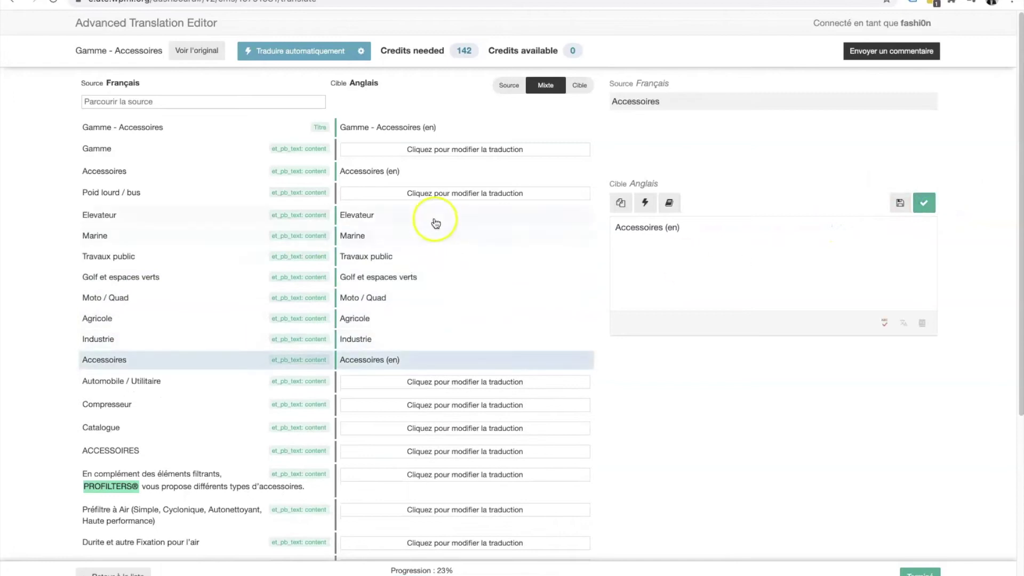
# - Validate "Poid lourd / bus" and all remaining English segments, and finish the "Gamme - Accessoires" translation job
pyautogui.click(206, 194)
pyautogui.click(924, 203)
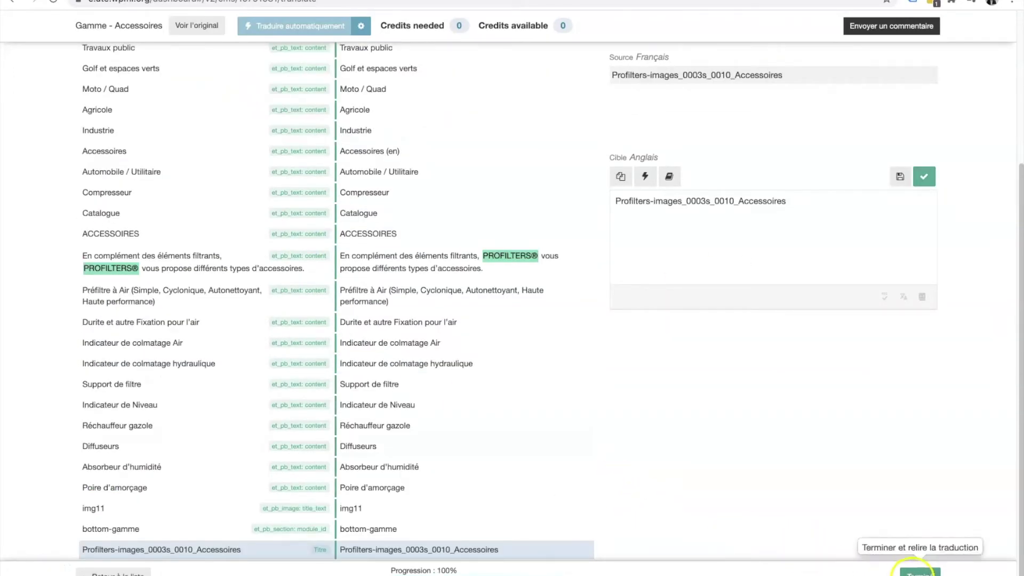
pyautogui.click(918, 572)
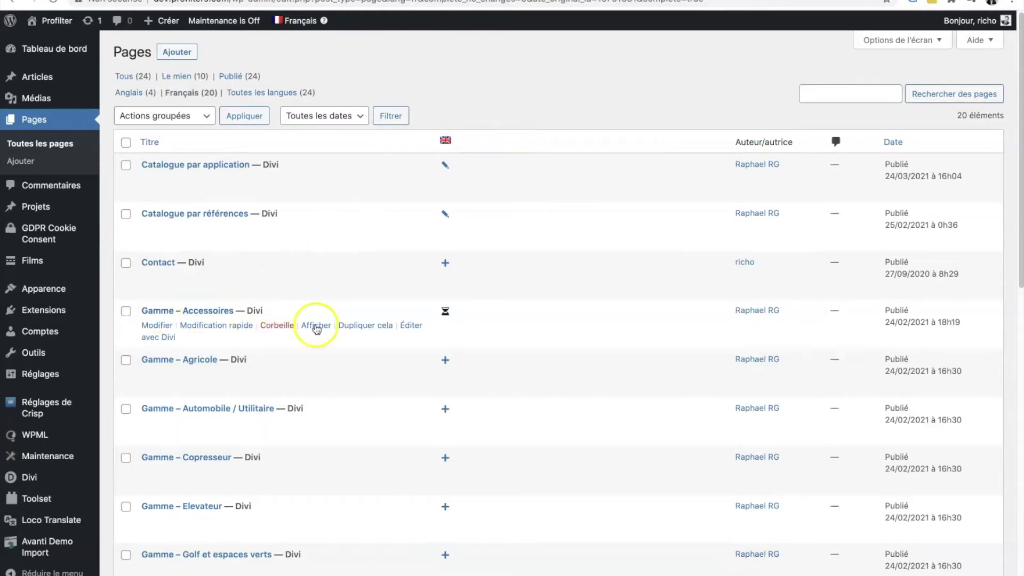
# - Reopen the English translation of "Gamme – Accessoires" from the refreshed page list, review its segments and finish it again
pyautogui.moveTo(445, 315)
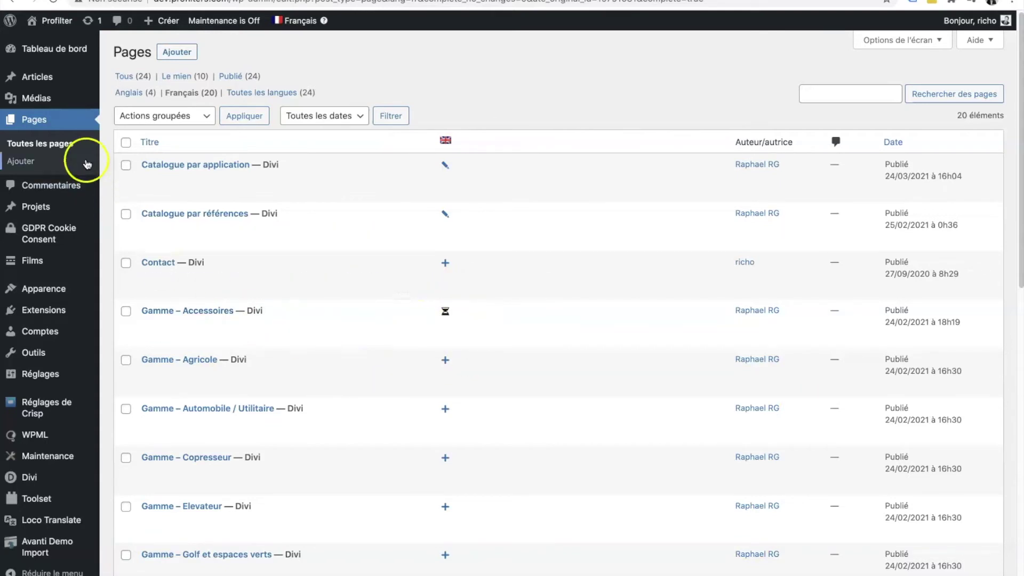
pyautogui.click(56, 1)
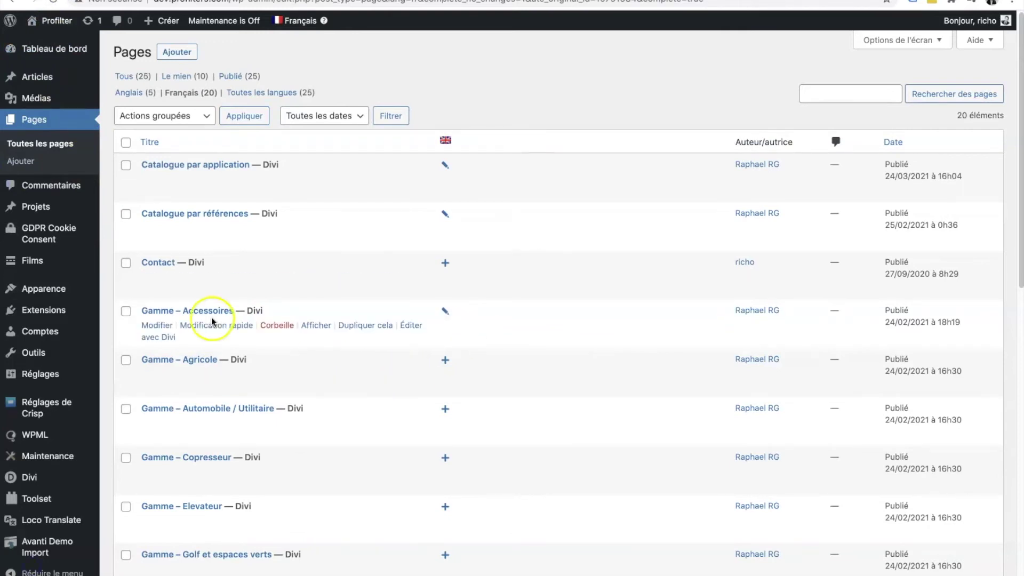
pyautogui.click(446, 311)
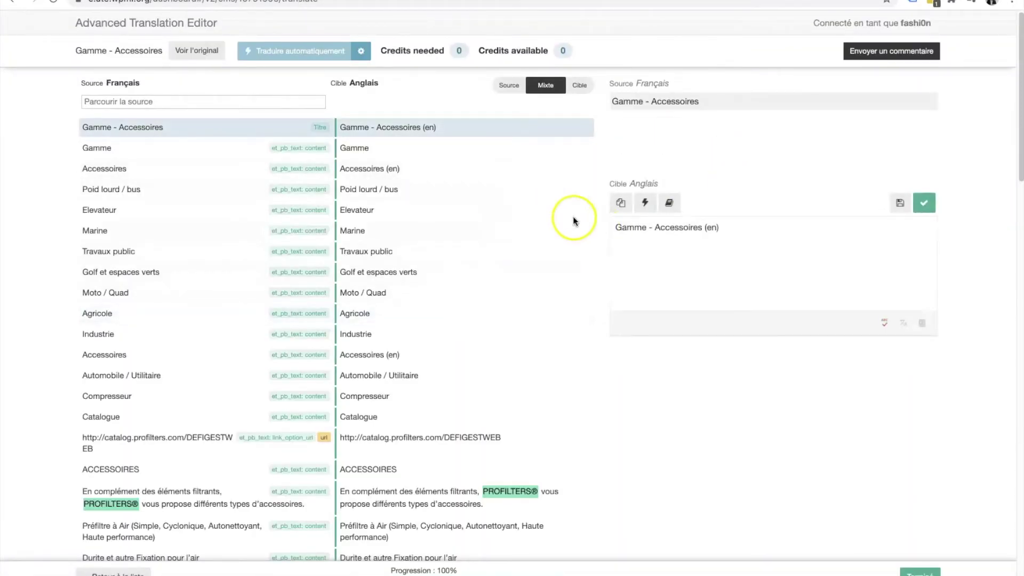
pyautogui.click(427, 203)
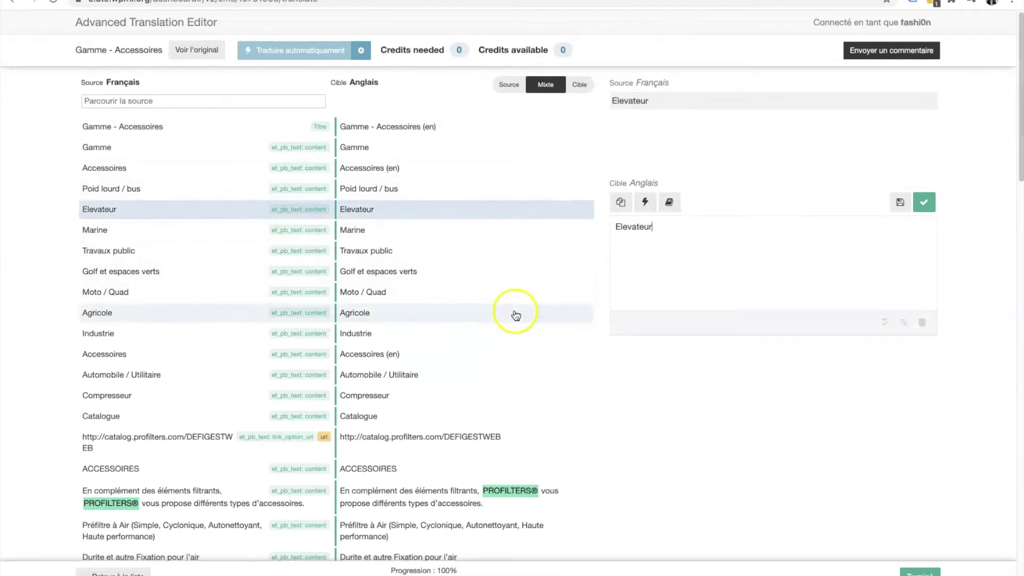
pyautogui.scroll(-10, 512, 314)
pyautogui.click(920, 571)
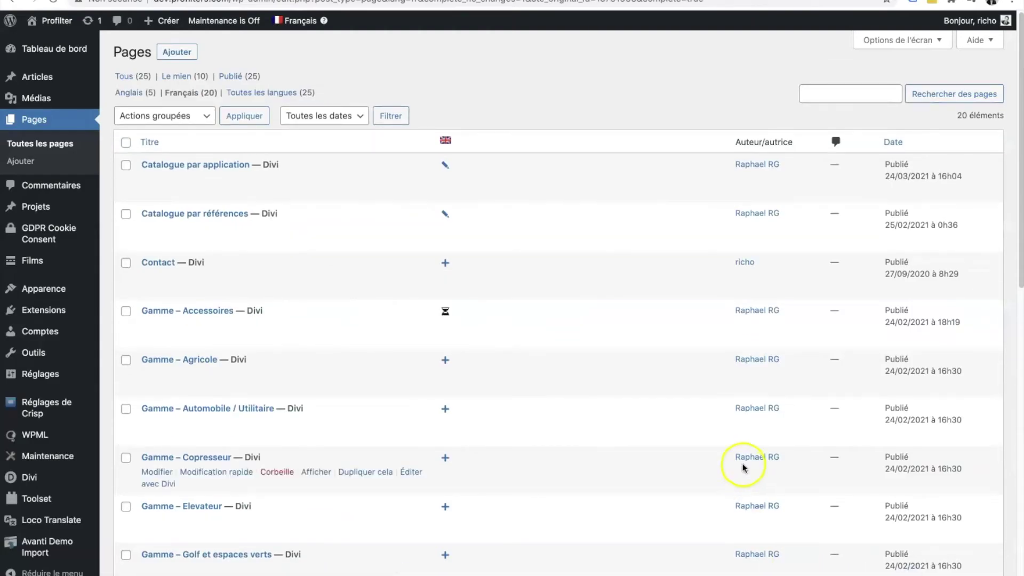
# - Open the English page "Gamme – Accessoires (en)" in the Divi builder, choosing to edit it despite the translation editor warning
pyautogui.click(130, 92)
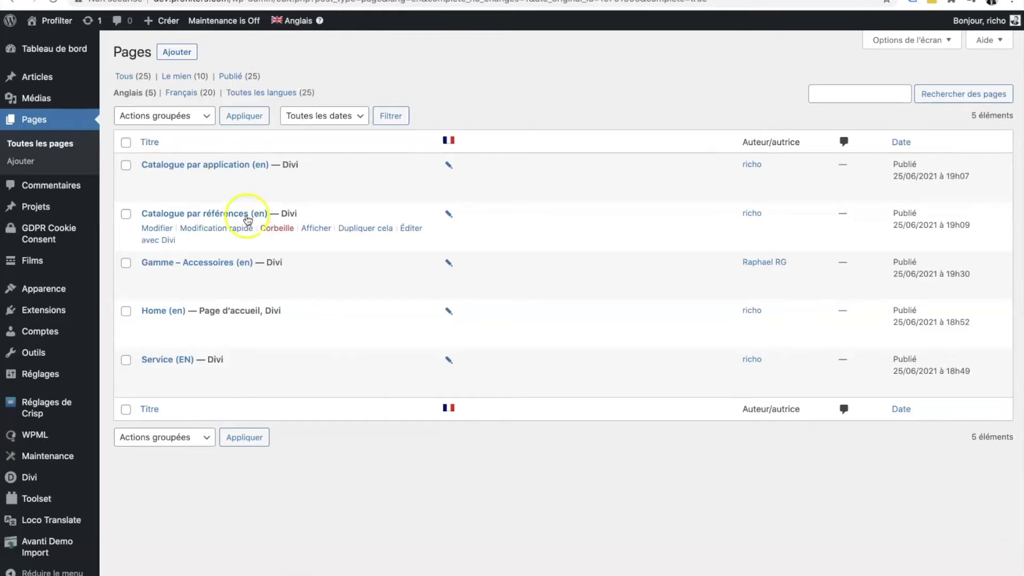
pyautogui.click(207, 264)
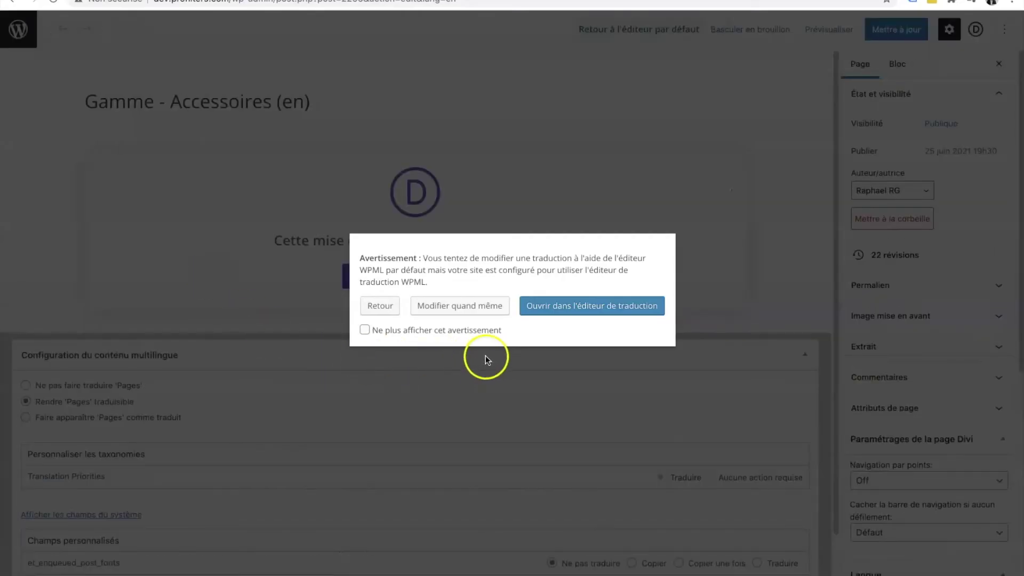
pyautogui.click(485, 306)
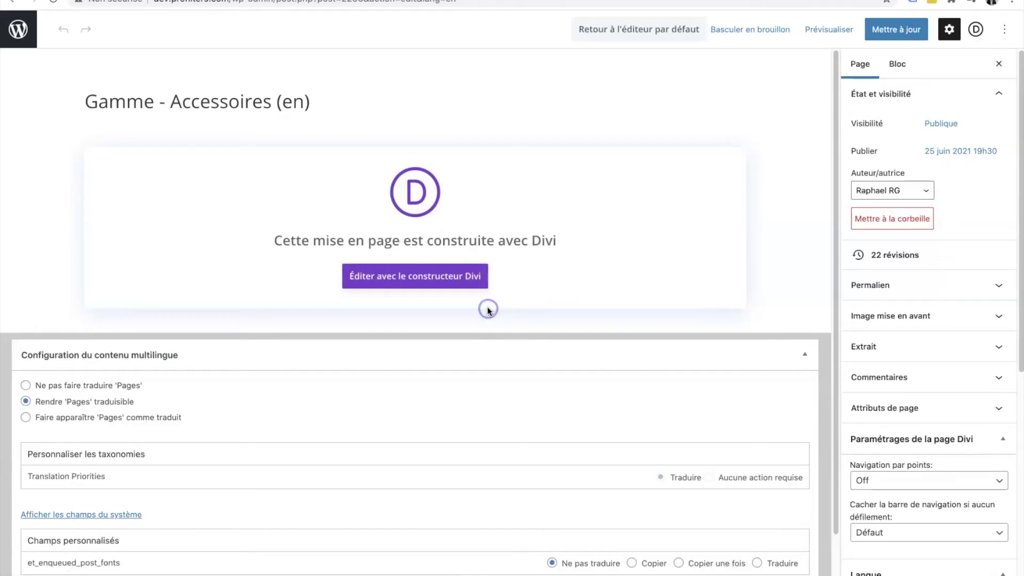
pyautogui.click(409, 277)
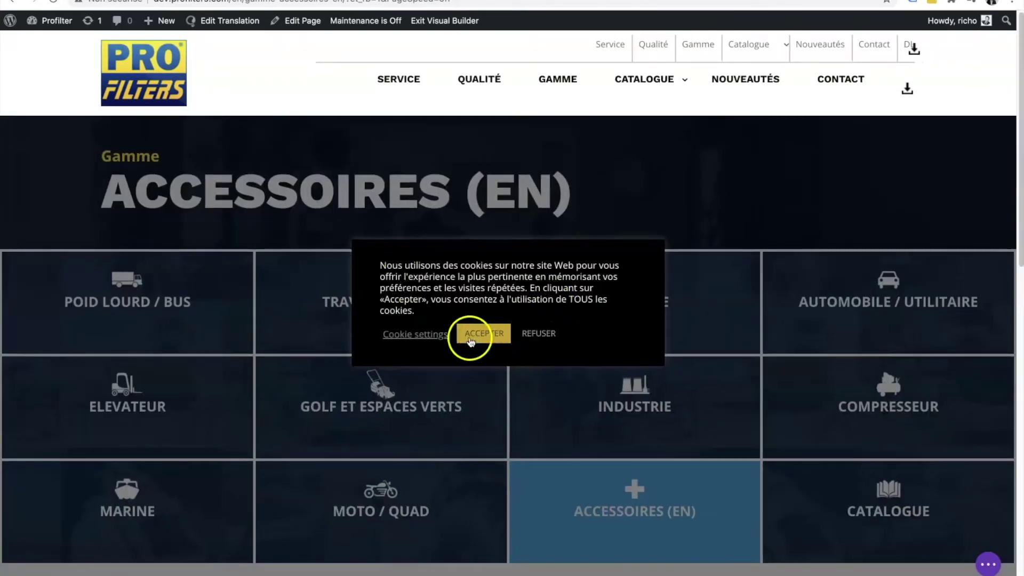
# - Accept the cookie notice and review the translated headings and texts of the English Accessoires page
pyautogui.click(491, 340)
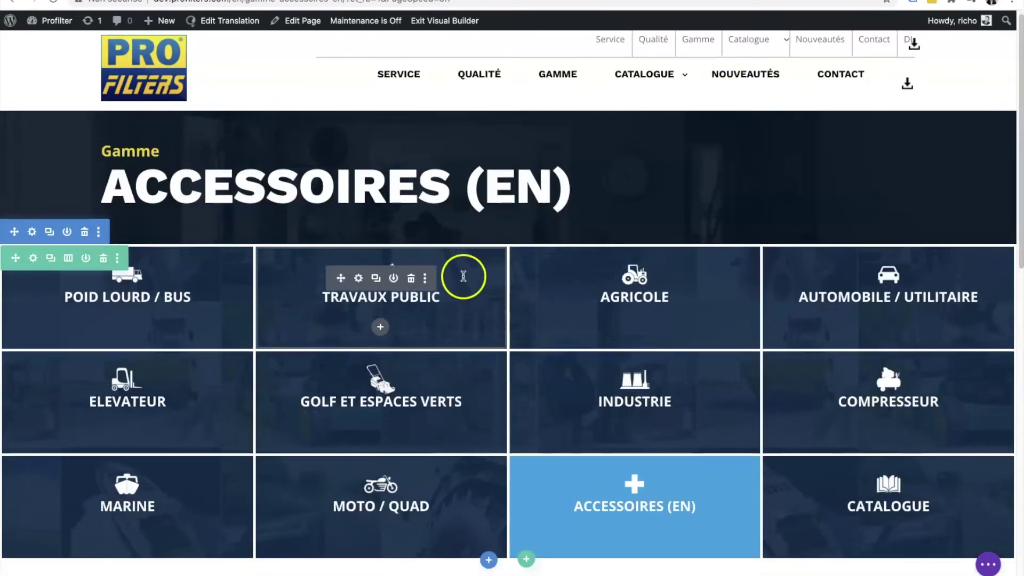
pyautogui.scroll(-6, 464, 310)
pyautogui.moveTo(400, 315)
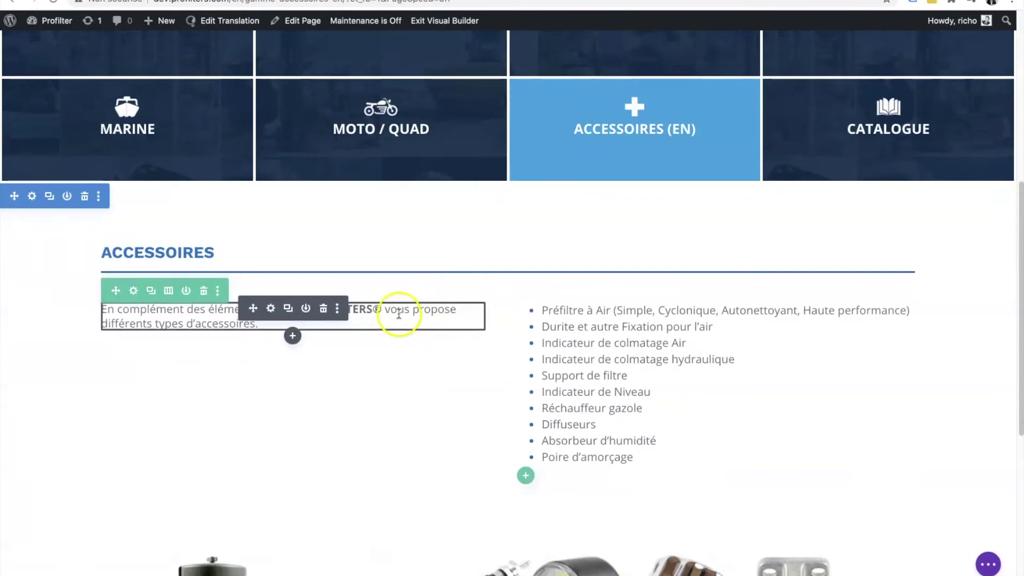
pyautogui.scroll(7, 400, 315)
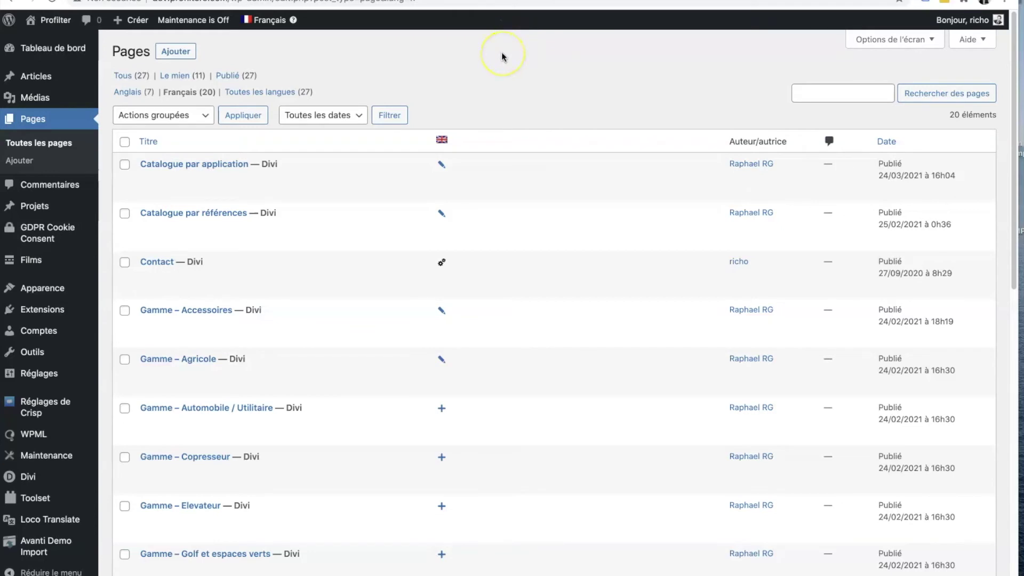
# - Duplicate the French page "Gamme – Automobile / Utilitaire" into English from its language settings
pyautogui.moveTo(296, 408)
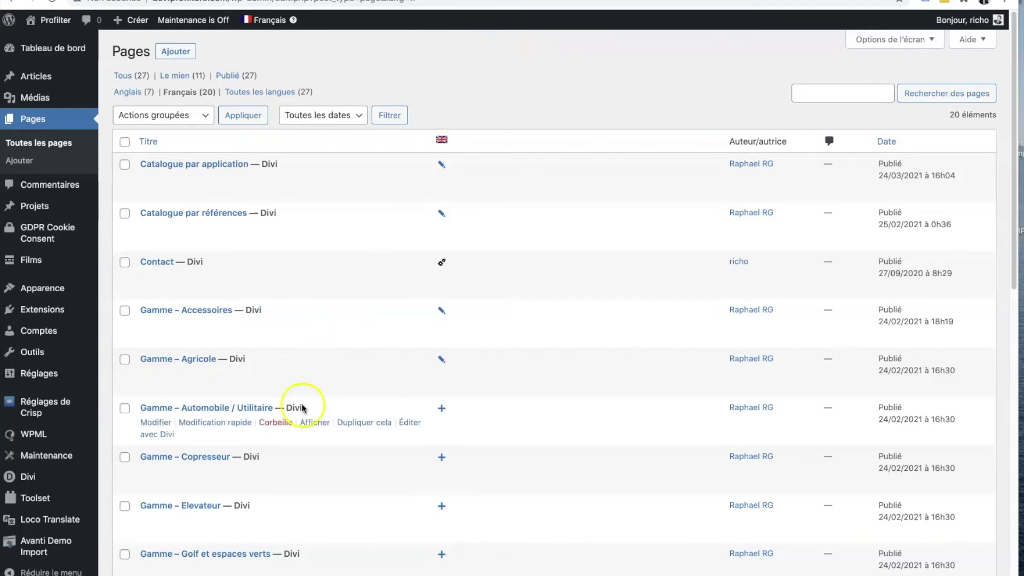
pyautogui.click(204, 409)
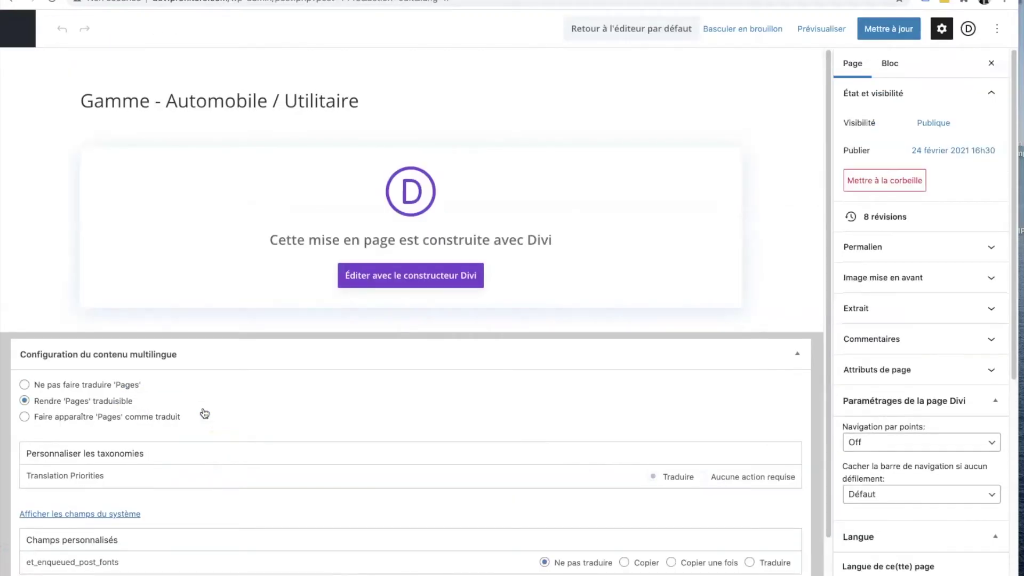
pyautogui.scroll(-5, 922, 261)
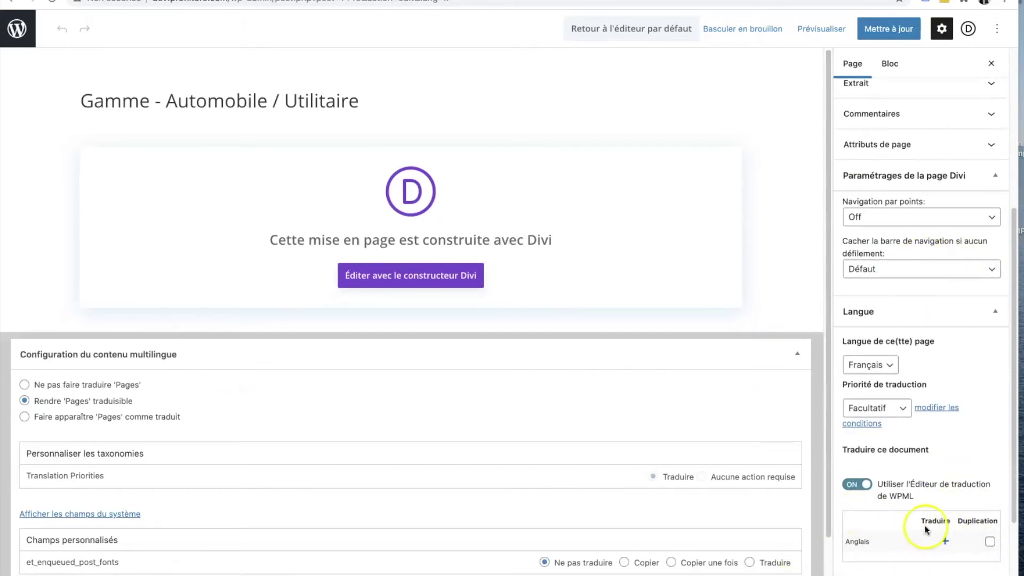
pyautogui.click(990, 542)
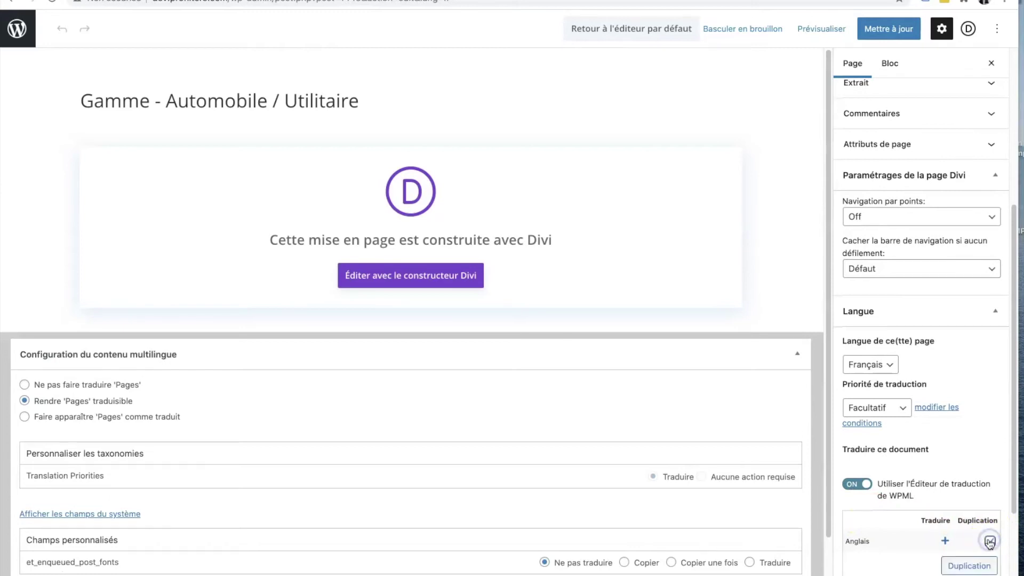
pyautogui.scroll(-2, 906, 533)
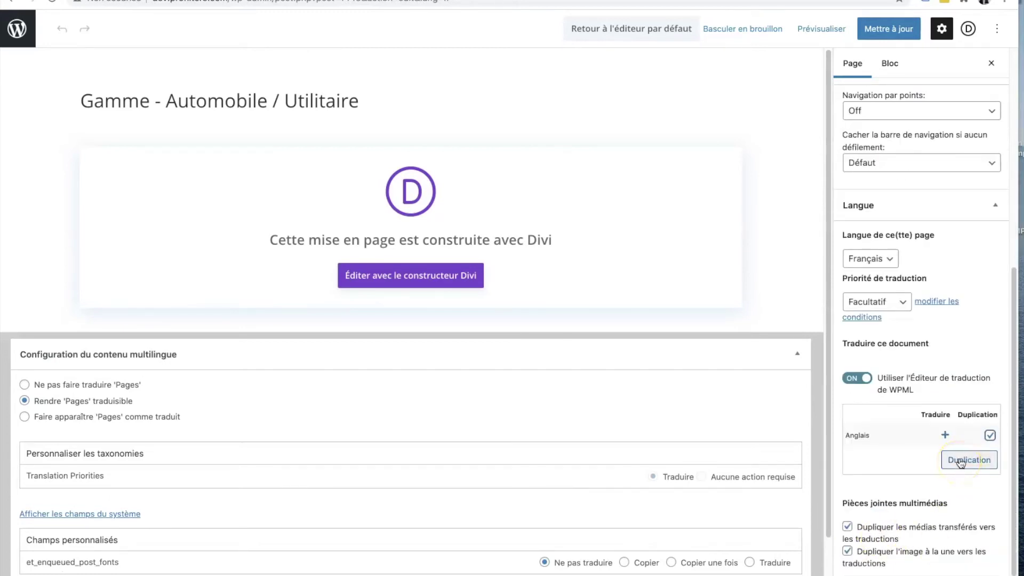
pyautogui.click(960, 461)
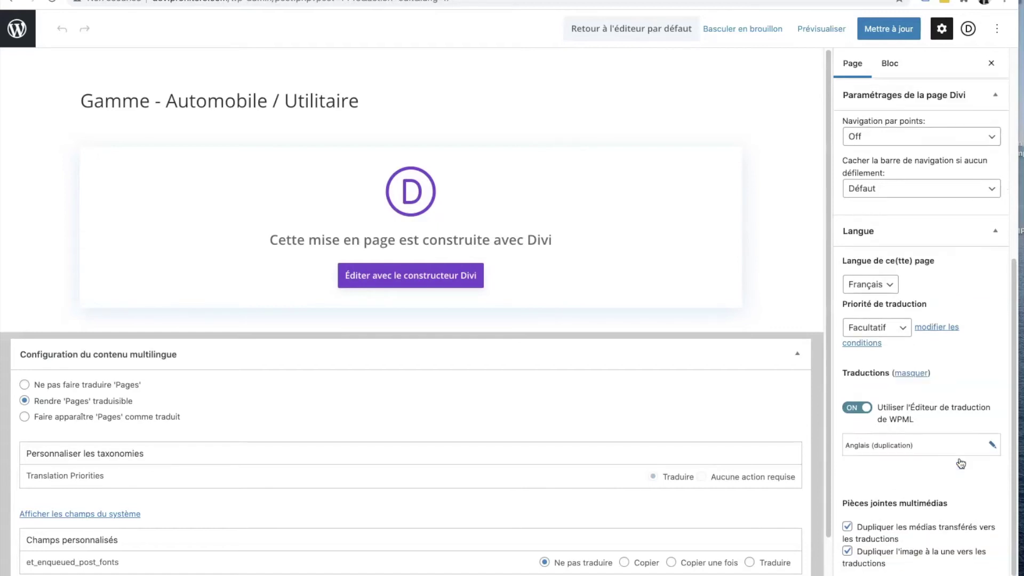
# - Open the English duplicate of "Gamme – Automobile / Utilitaire" for editing, bypassing the translation editor warning
pyautogui.click(22, 31)
pyautogui.click(124, 91)
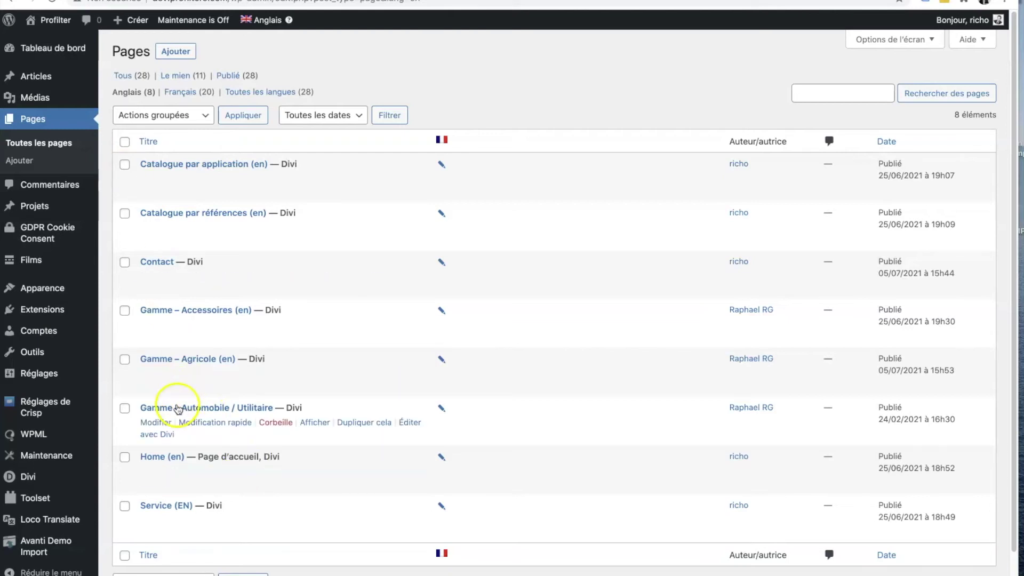
pyautogui.click(177, 408)
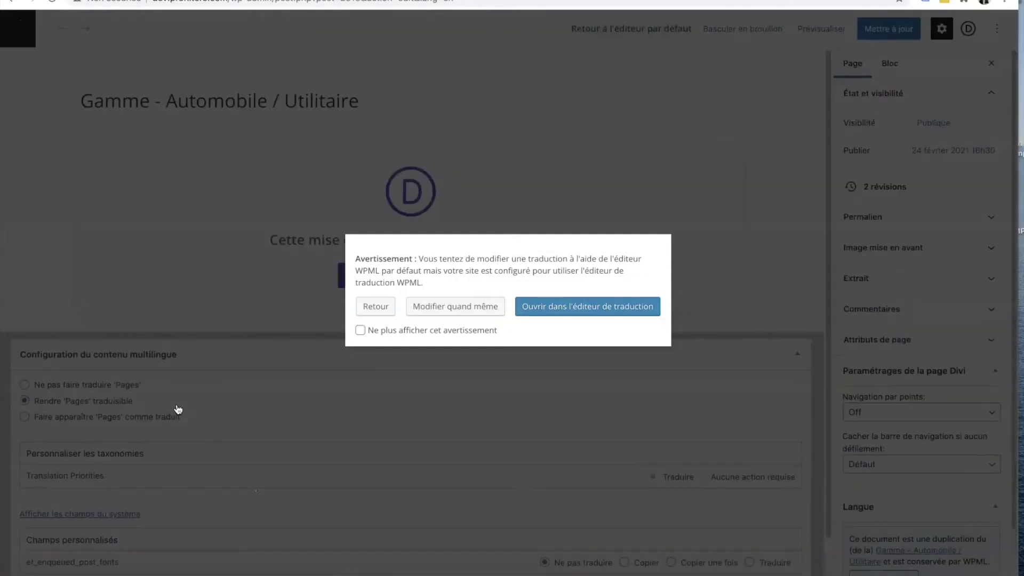
pyautogui.click(435, 312)
# - Retitle the page "Gamme - Automobile / Utilitaire (en)" and update it, agreeing to have it translated independently
pyautogui.click(384, 111)
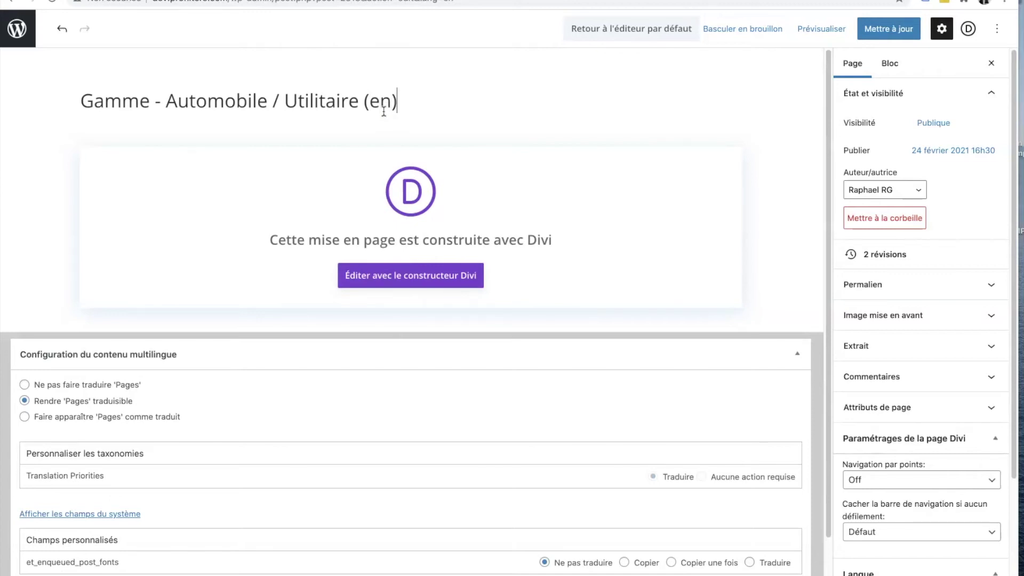
pyautogui.click(889, 28)
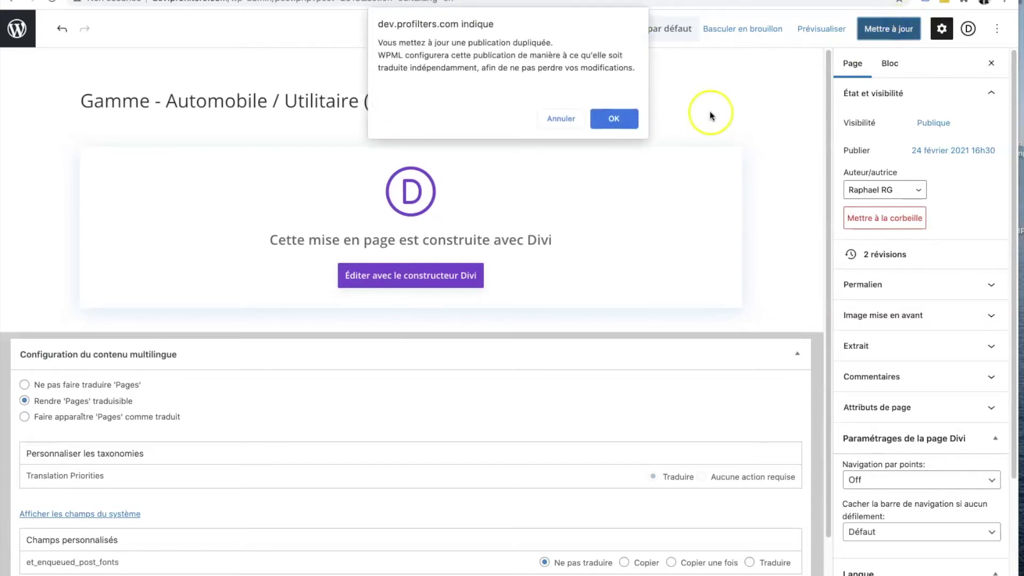
pyautogui.click(612, 119)
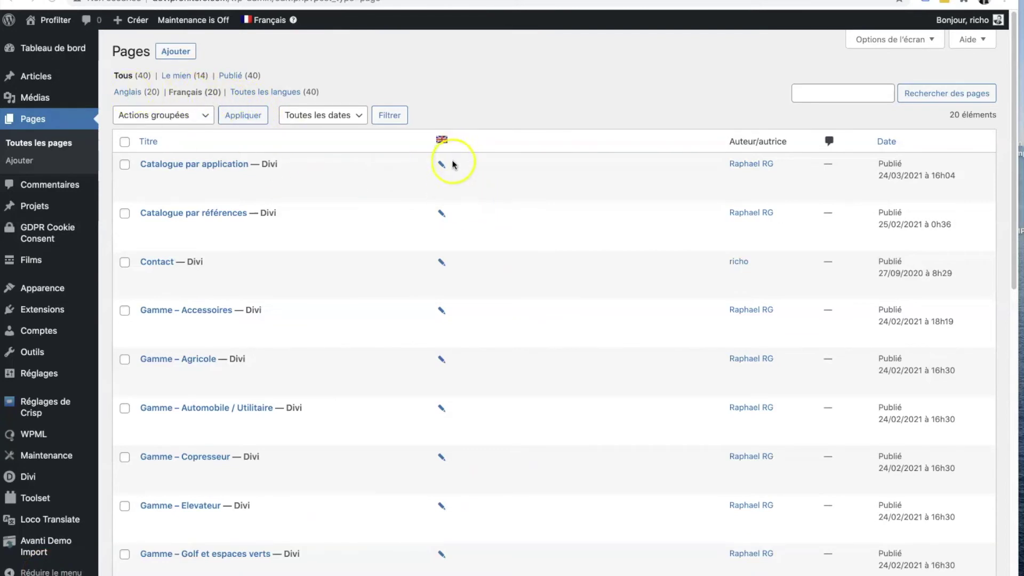
# - Look through the French page list to check the English translation status of every page
pyautogui.scroll(-6, 447, 206)
pyautogui.scroll(-5, 448, 213)
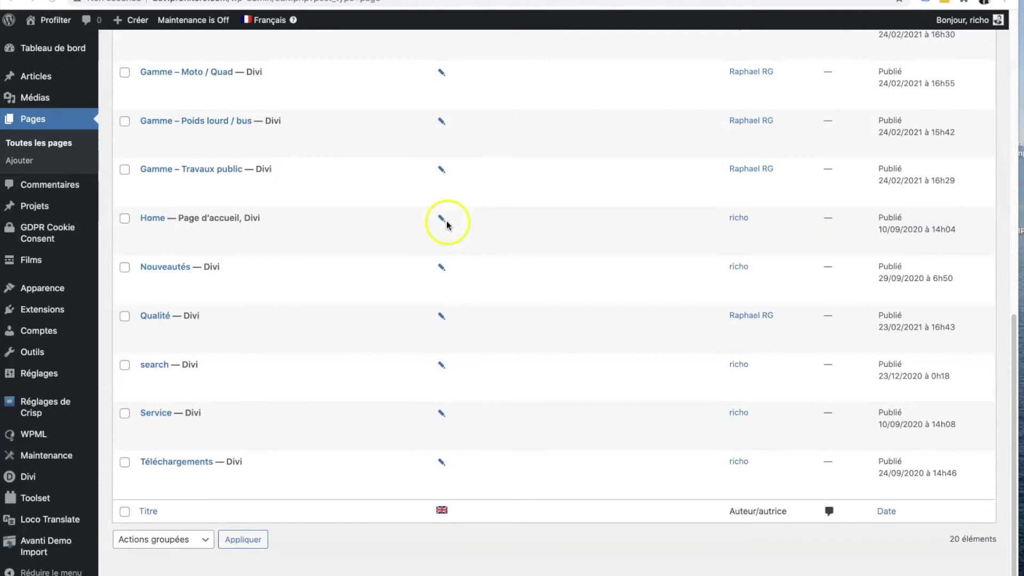
# - Open the site's menu management screen and check which French menus can be edited
pyautogui.scroll(12, 443, 261)
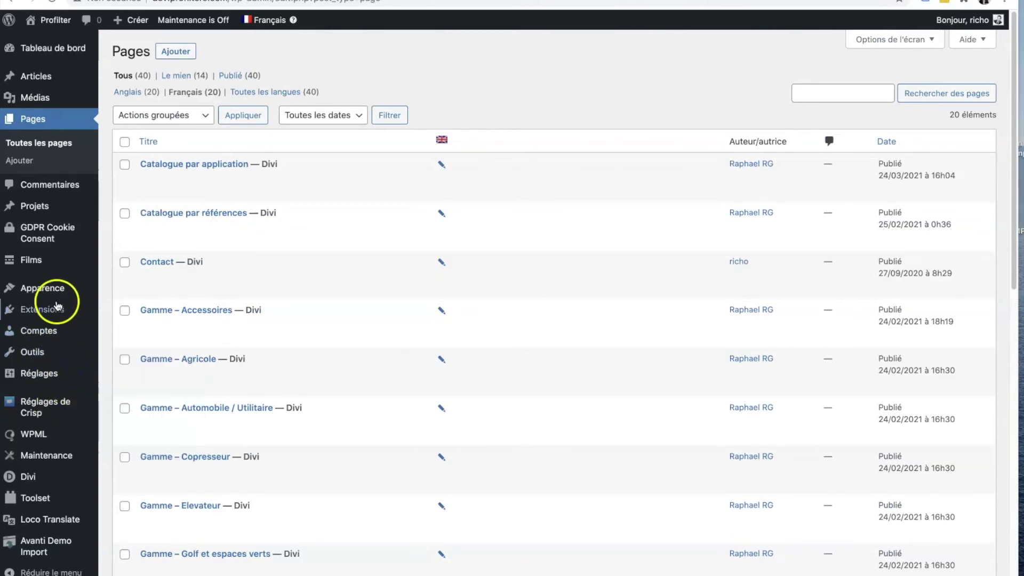
pyautogui.moveTo(55, 289)
pyautogui.click(136, 342)
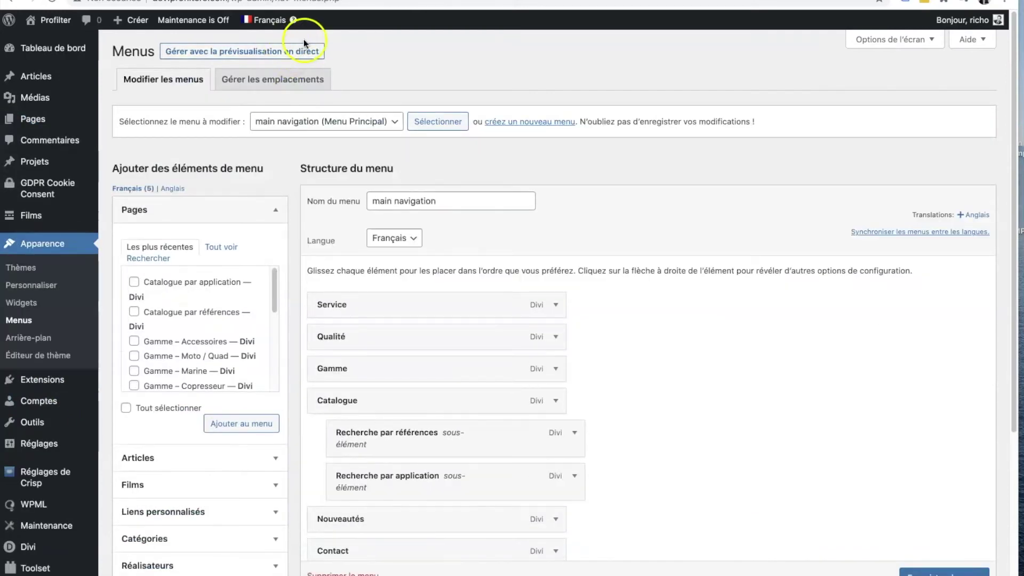
pyautogui.click(274, 122)
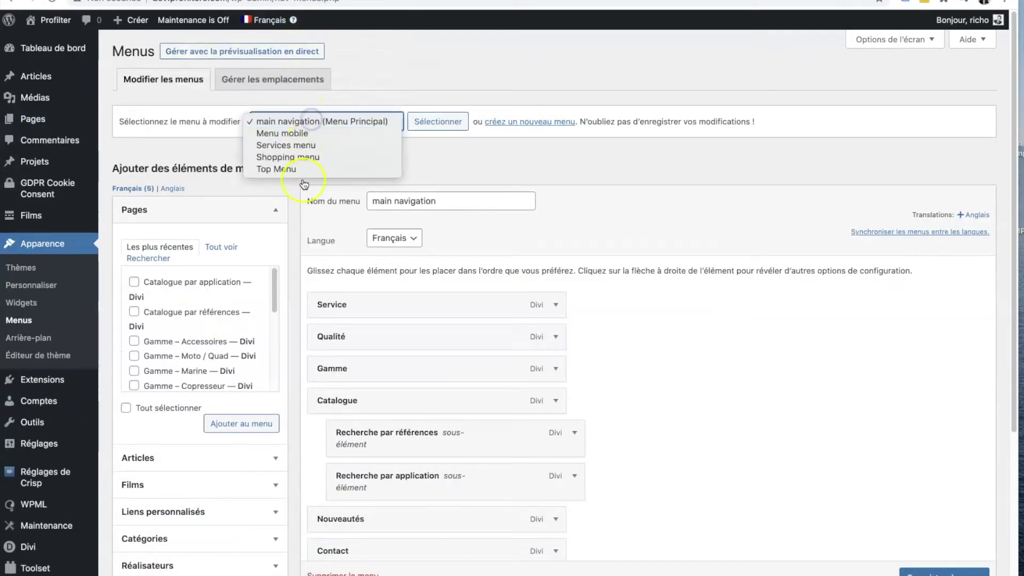
pyautogui.click(400, 75)
# - Check whether any English menus exist by viewing the menu screen in English, and return it to French
pyautogui.moveTo(275, 24)
pyautogui.click(274, 43)
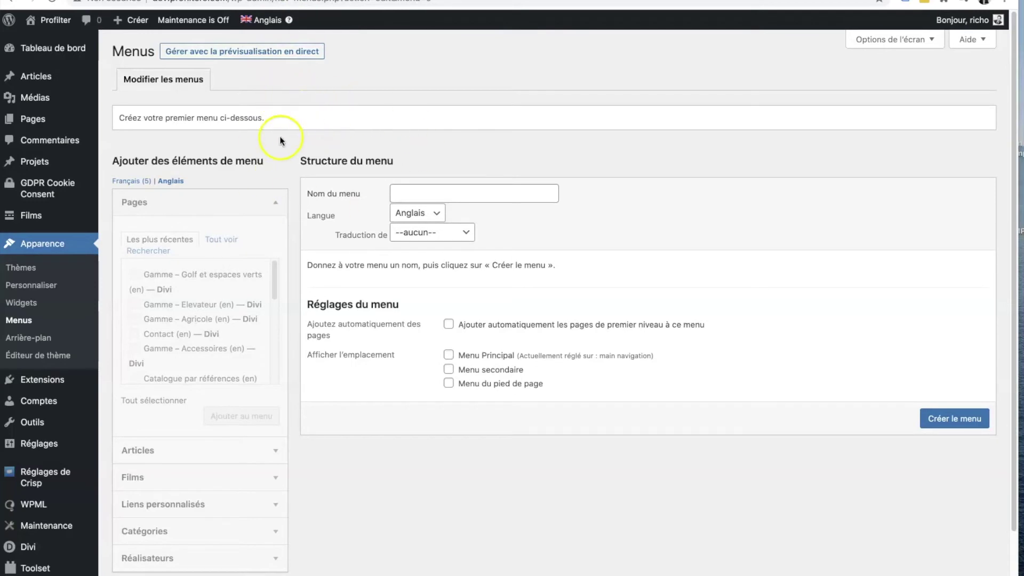
pyautogui.moveTo(257, 21)
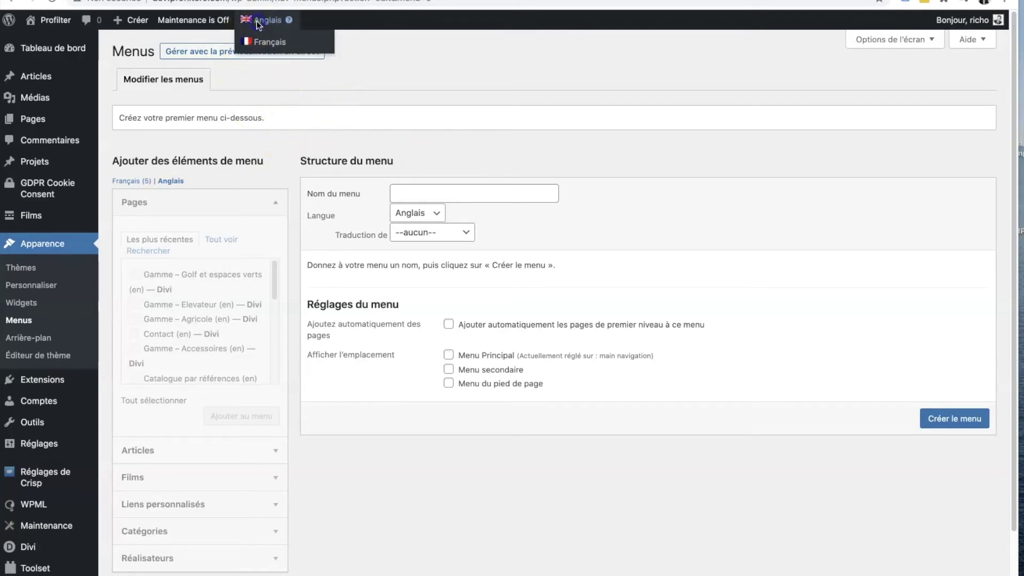
pyautogui.click(261, 41)
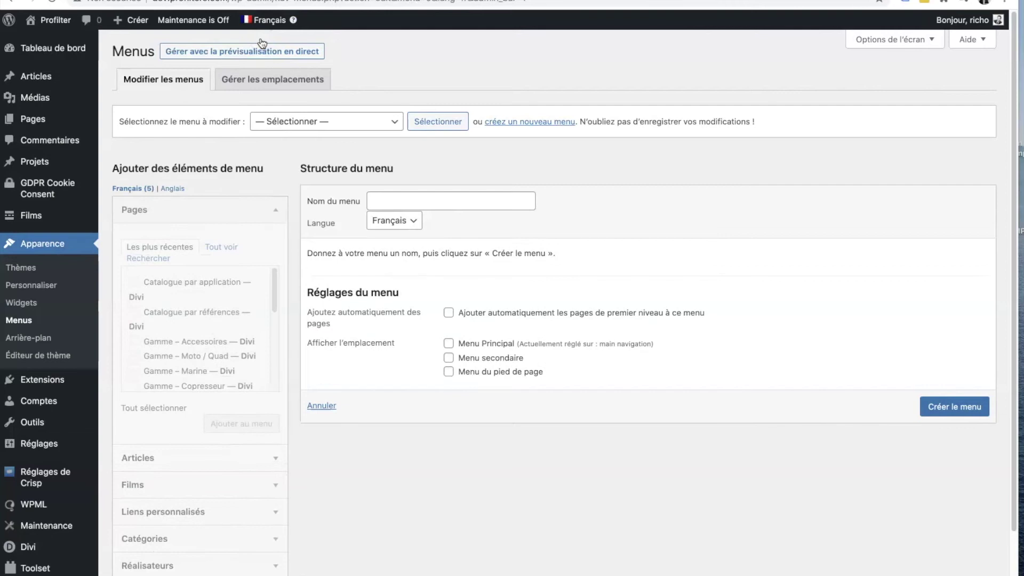
# - Load the French main navigation menu for editing and open the synchronisation of menus between languages
pyautogui.click(307, 122)
pyautogui.click(312, 133)
pyautogui.click(441, 123)
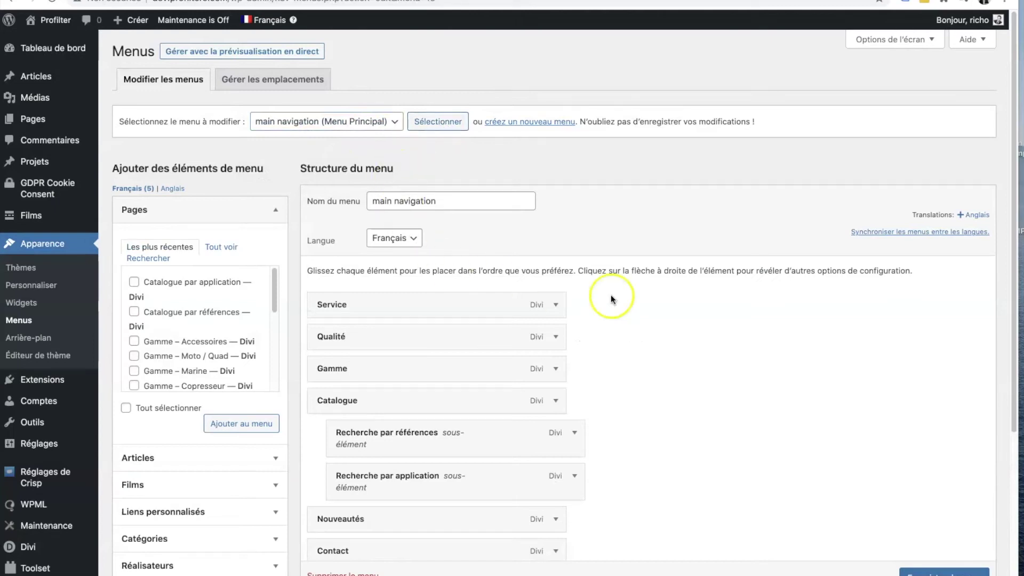
pyautogui.click(966, 233)
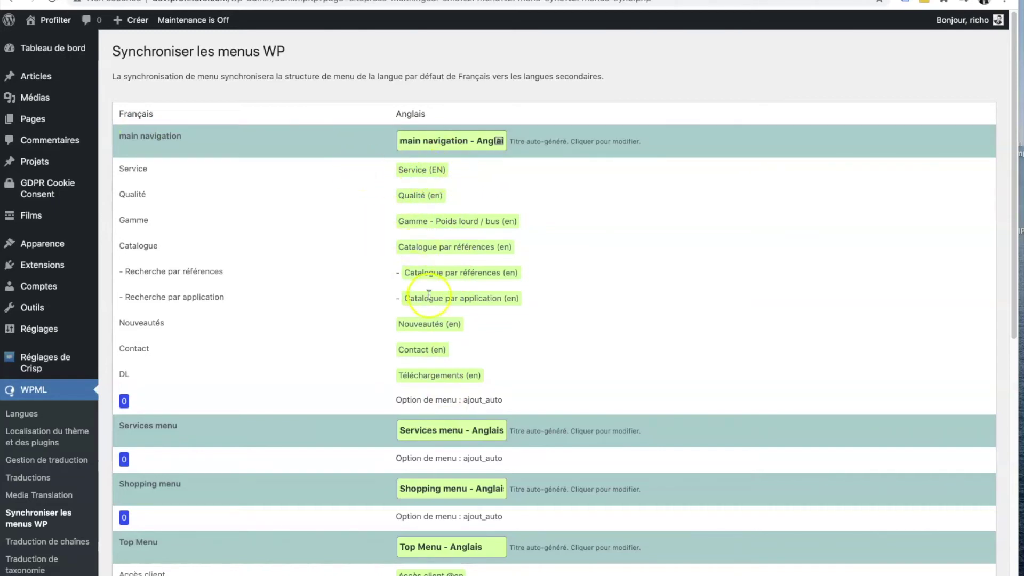
# - Synchronise all French menus into English, selecting every proposed addition and option update and applying the changes
pyautogui.scroll(-1, 432, 297)
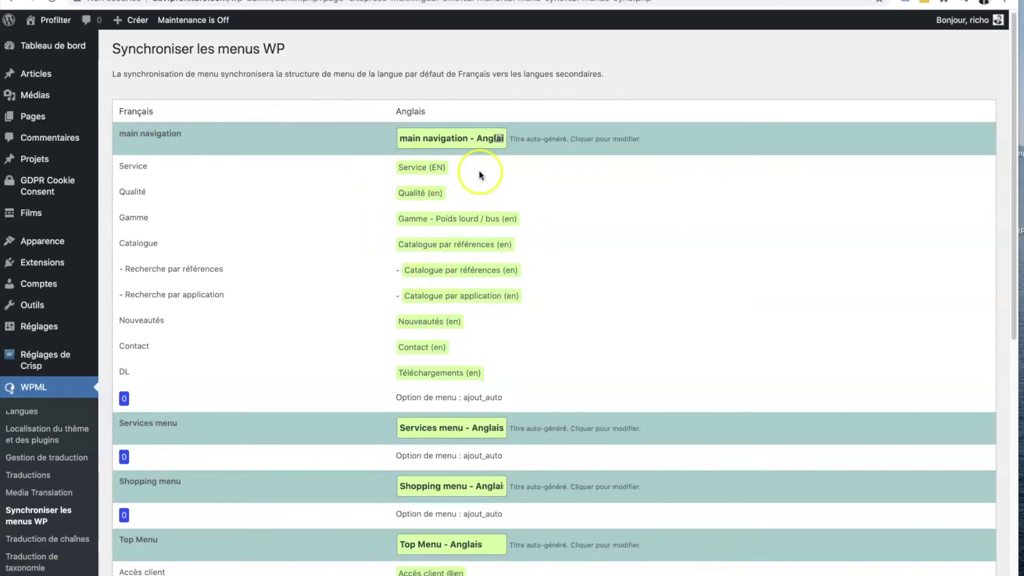
pyautogui.scroll(-3, 489, 283)
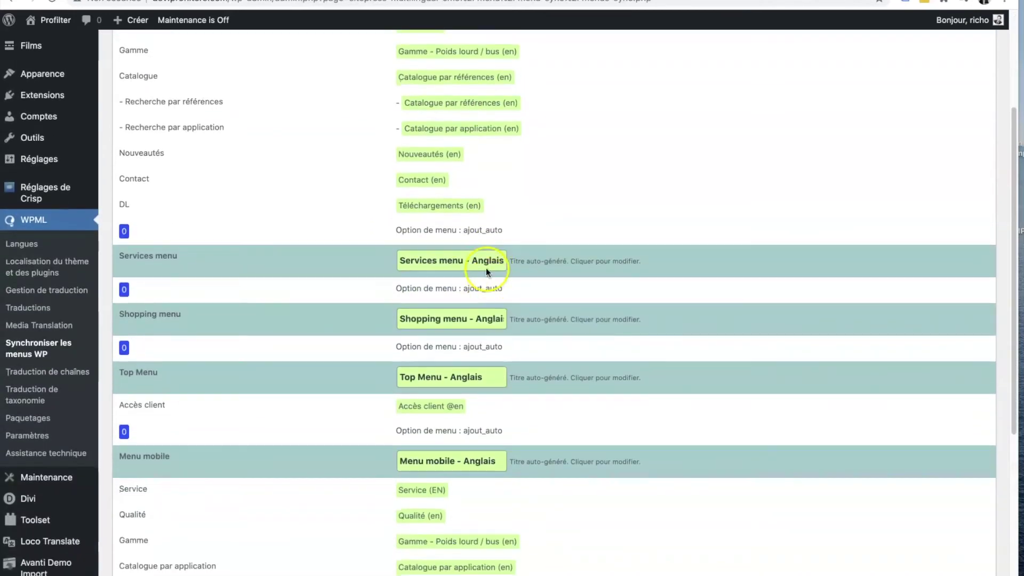
pyautogui.scroll(-5, 487, 299)
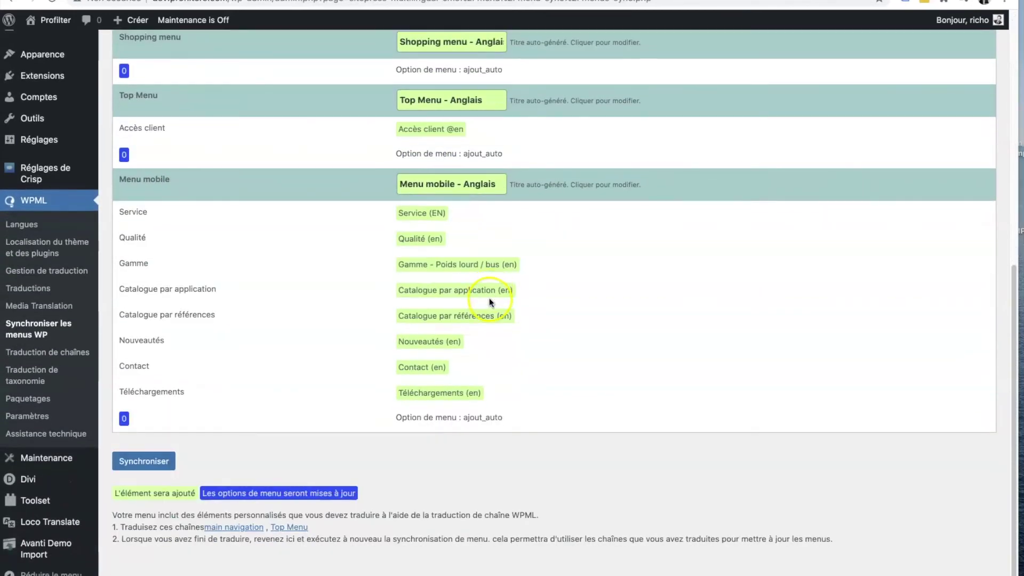
pyautogui.click(139, 460)
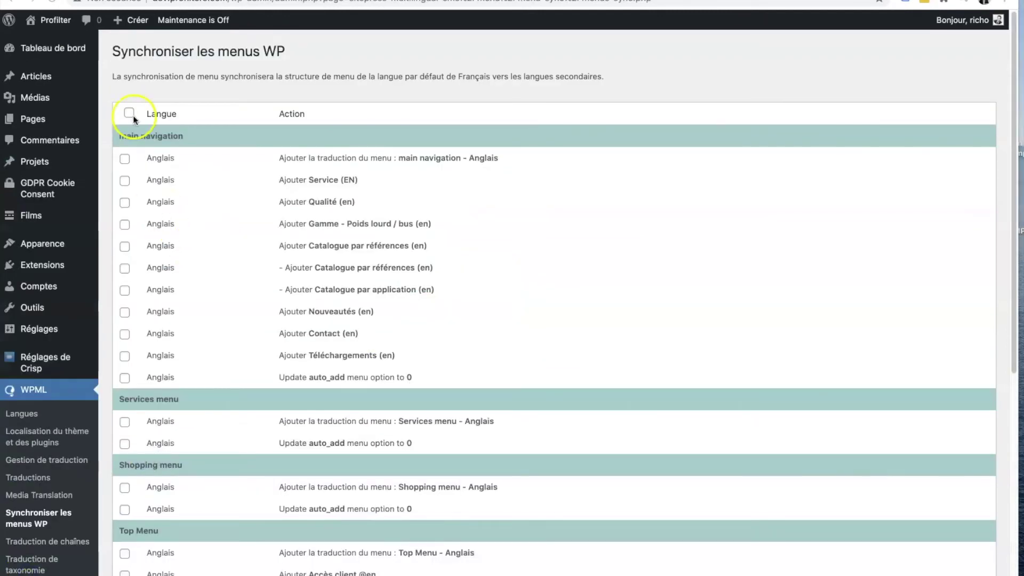
pyautogui.click(129, 113)
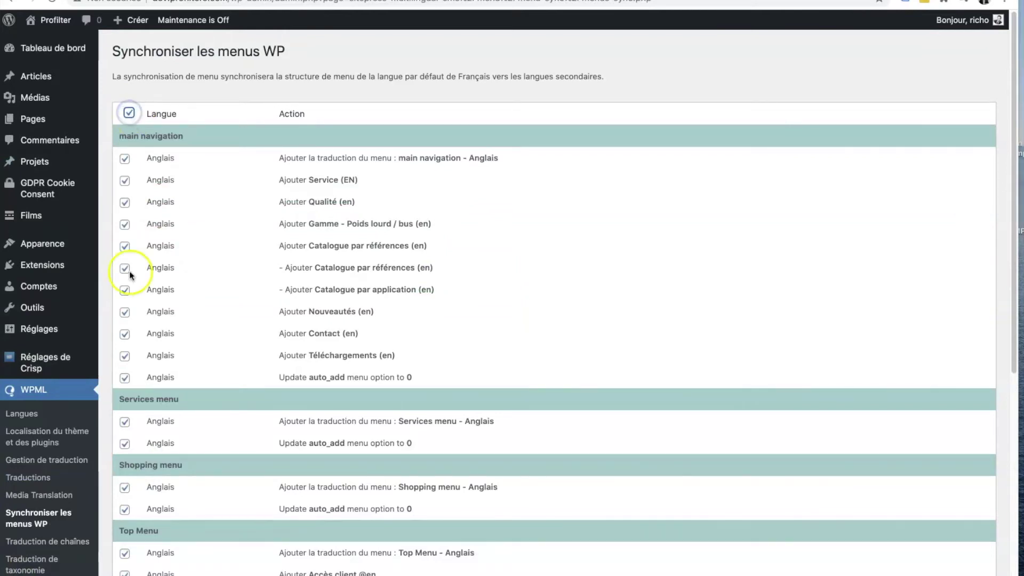
pyautogui.scroll(-4, 178, 219)
pyautogui.scroll(-3, 176, 219)
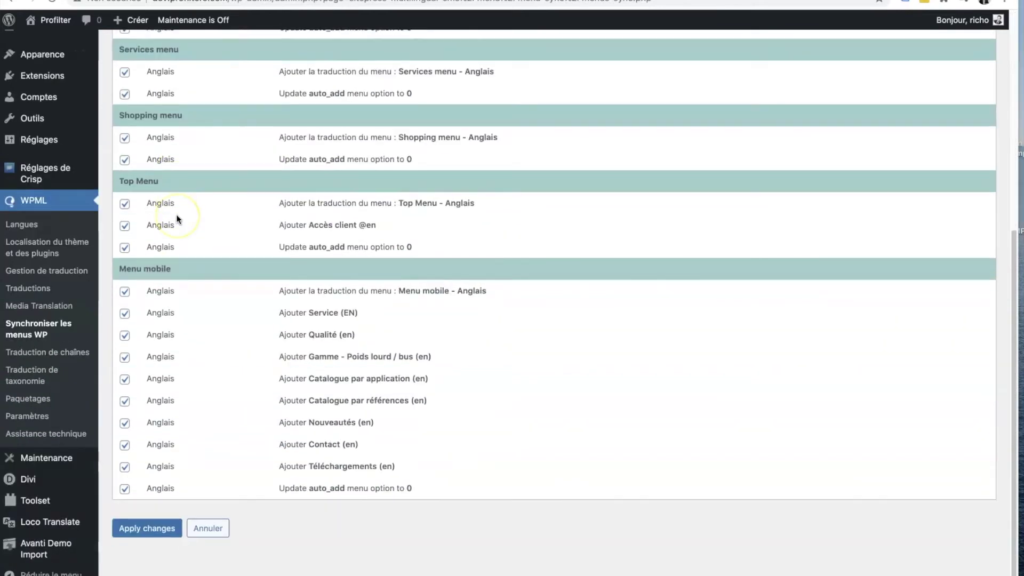
pyautogui.click(148, 529)
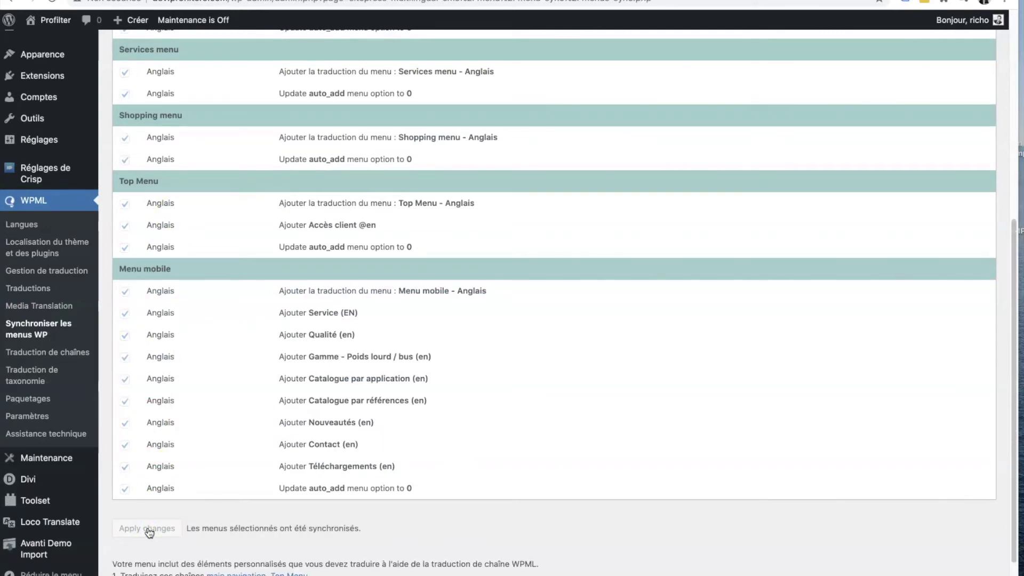
pyautogui.scroll(-2, 719, 412)
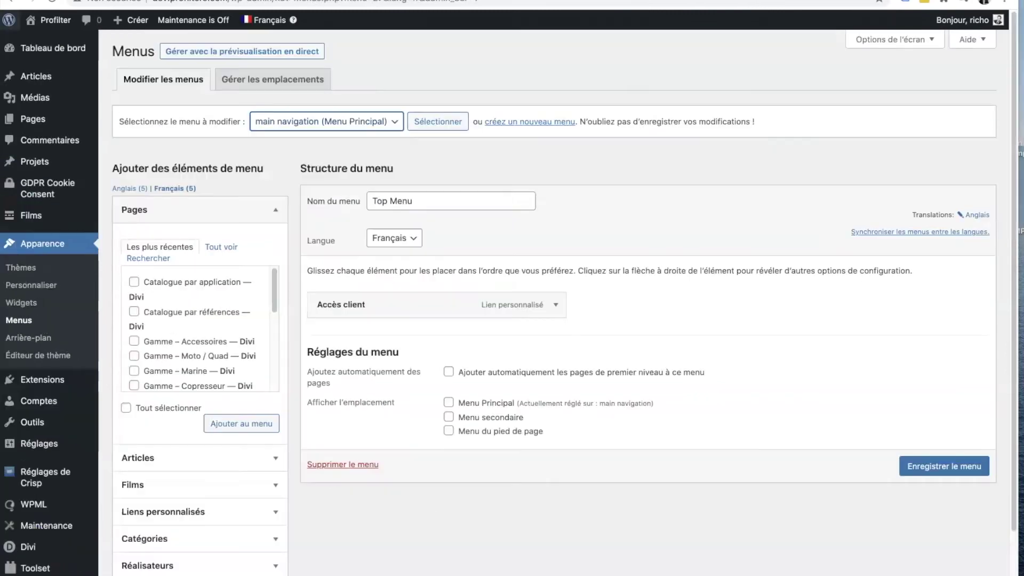
# - Switch the menu screen to English, leaving without saving, and load the menu "main navigation - Anglais"
pyautogui.click(360, 127)
pyautogui.click(441, 41)
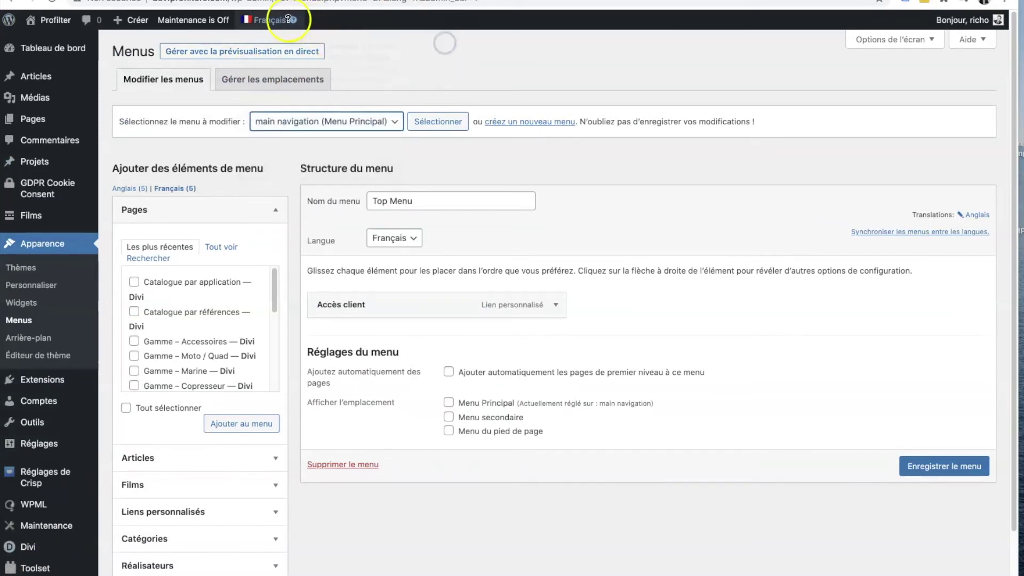
pyautogui.moveTo(270, 20)
pyautogui.click(274, 43)
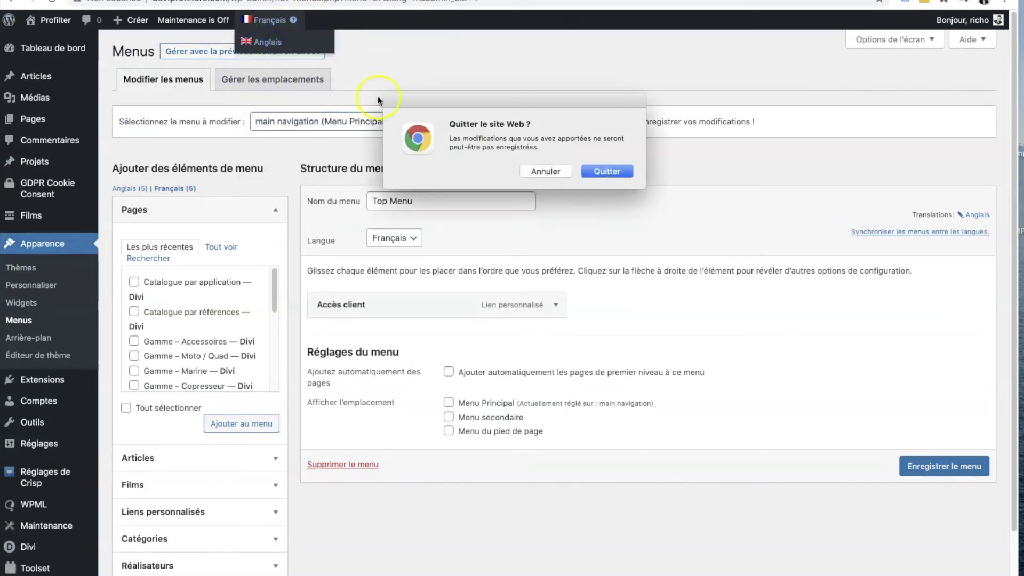
pyautogui.click(627, 172)
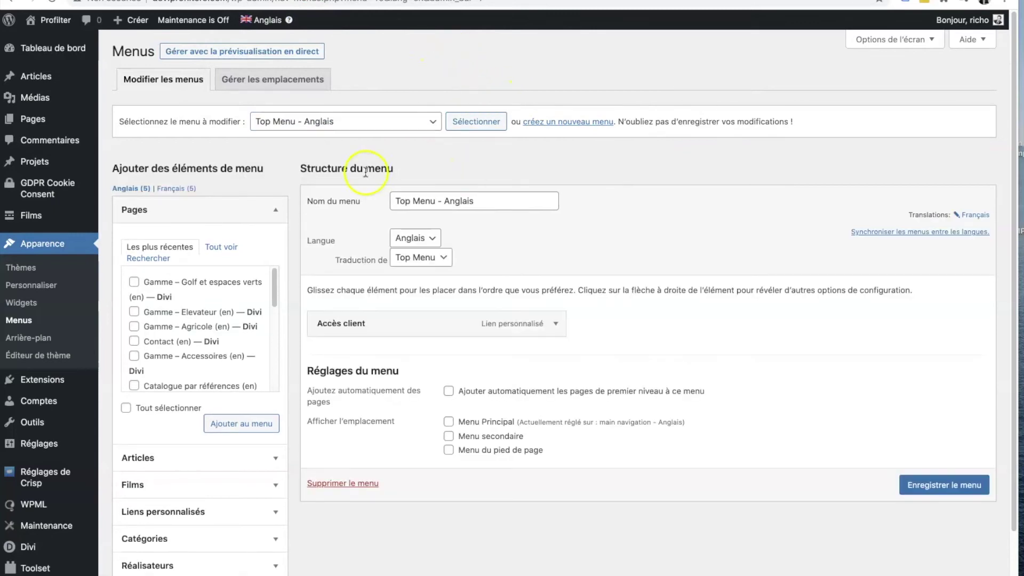
pyautogui.click(361, 133)
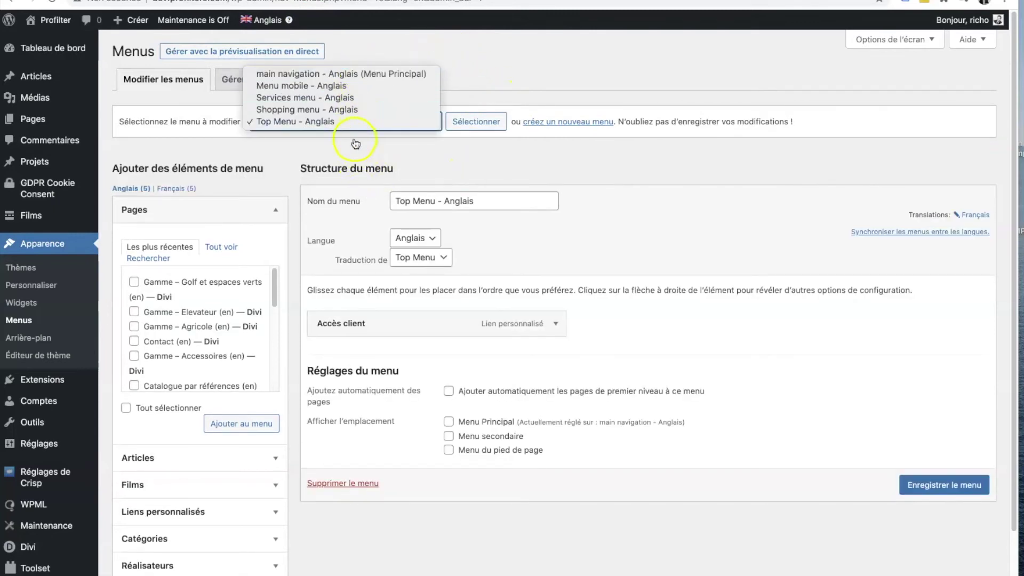
pyautogui.click(359, 77)
pyautogui.click(498, 128)
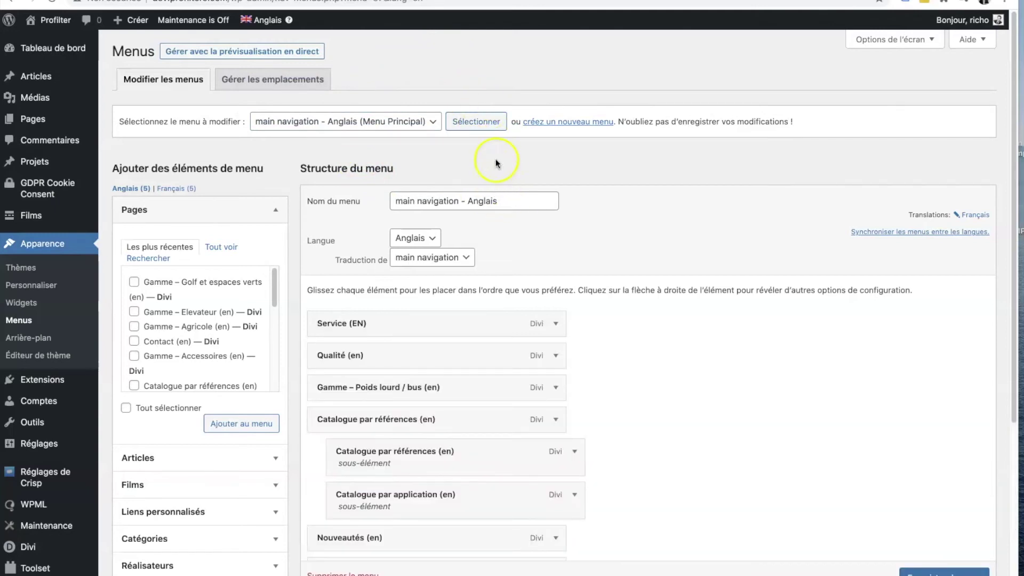
# - Open the "Service (EN)" menu item's navigation title for editing and try to expand the "Qualité (en)" item
pyautogui.scroll(-2, 501, 149)
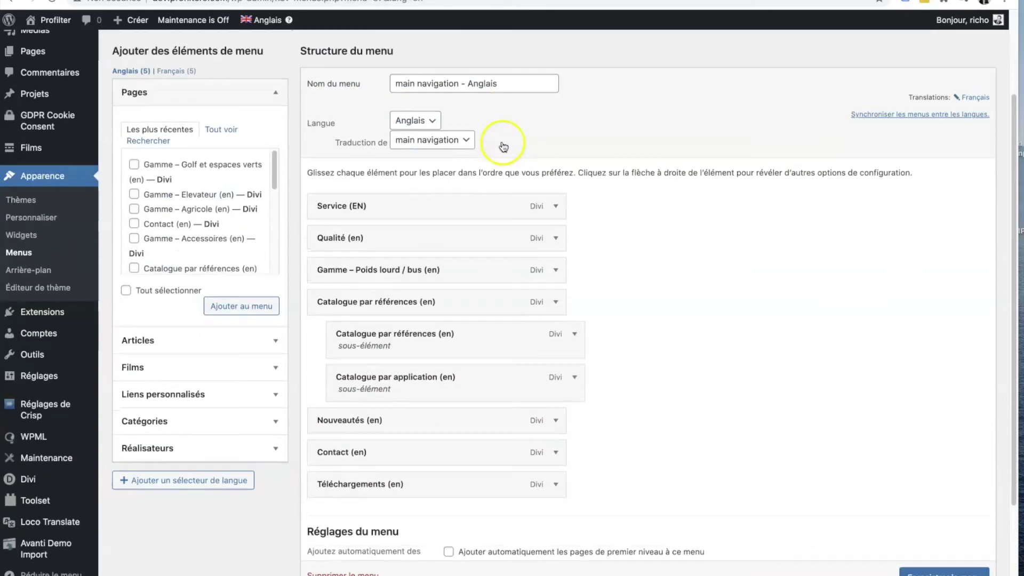
pyautogui.click(556, 208)
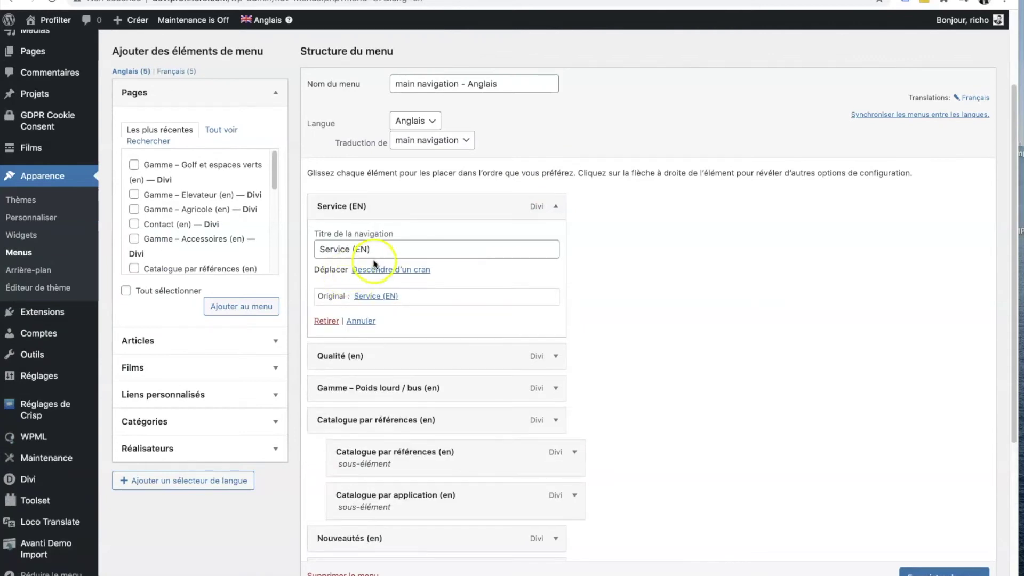
pyautogui.moveTo(416, 250); pyautogui.dragTo(301, 249)
pyautogui.click(389, 246)
pyautogui.scroll(-1, 390, 246)
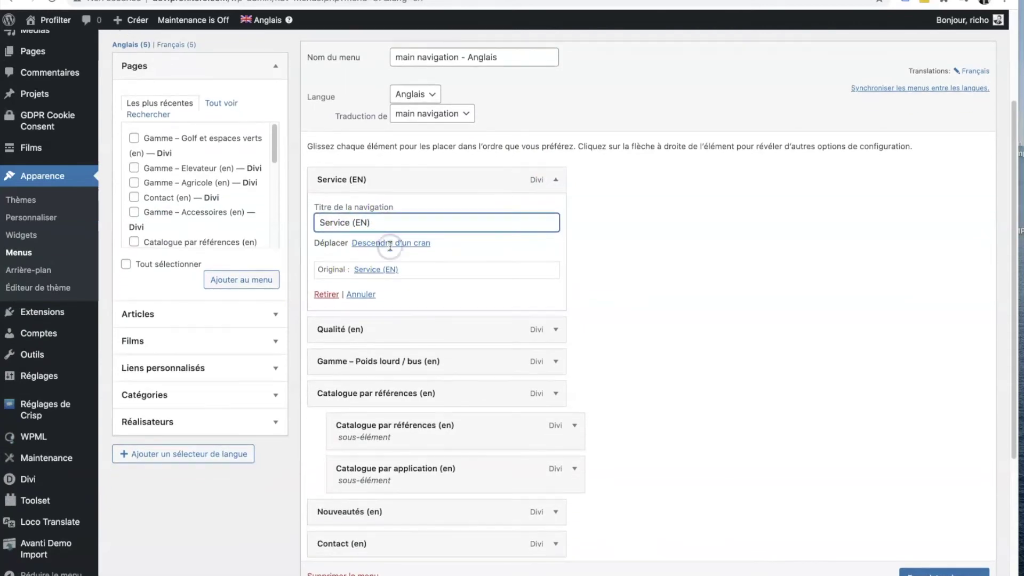
pyautogui.click(556, 329)
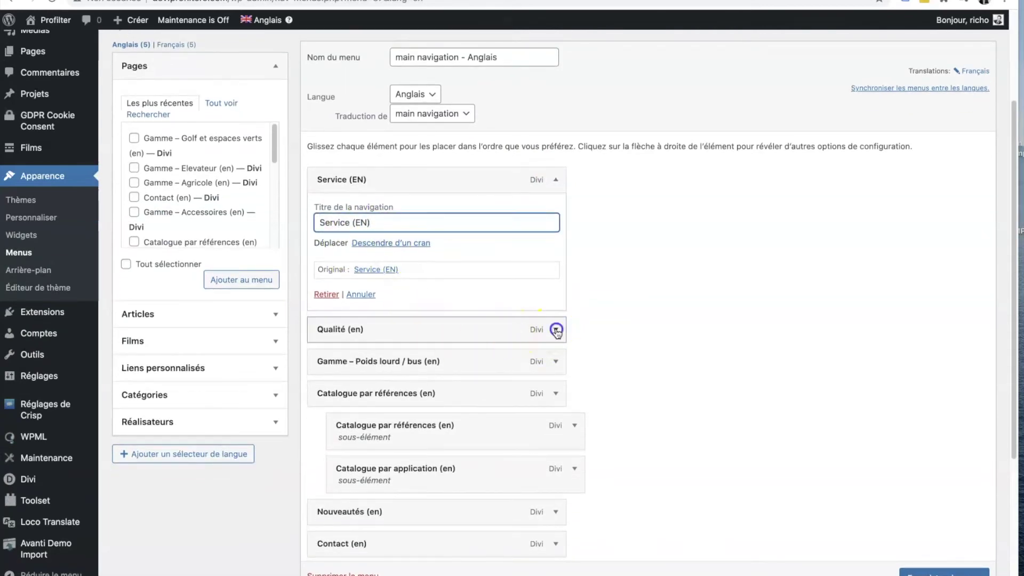
pyautogui.click(555, 329)
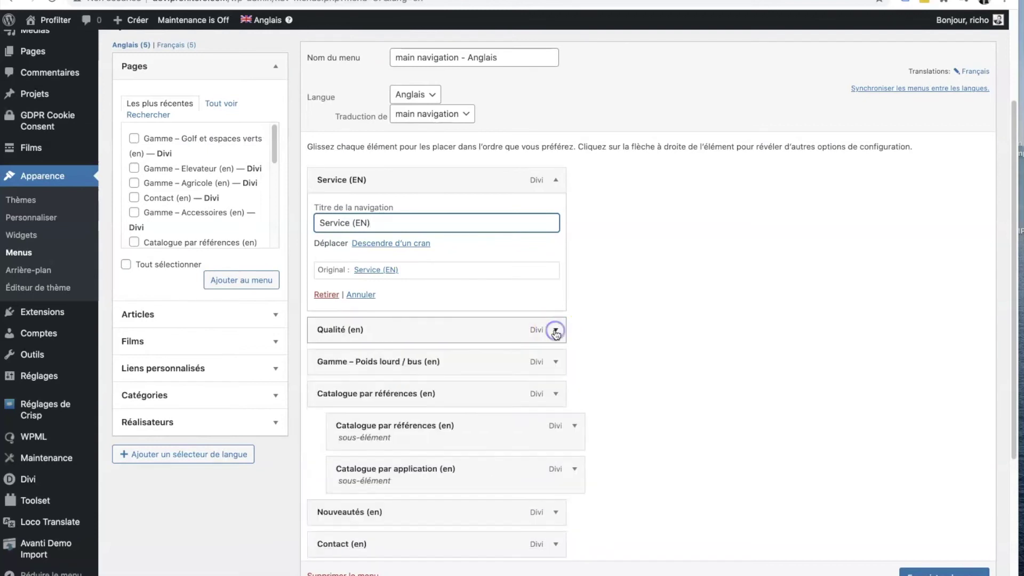
pyautogui.scroll(-1, 511, 307)
pyautogui.scroll(-5, 511, 308)
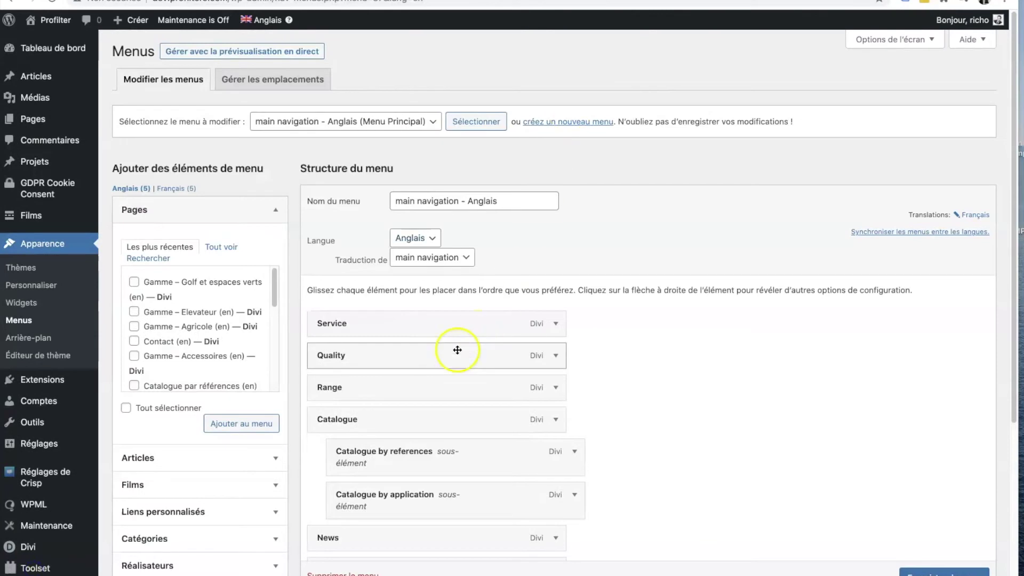
# - Review the items of the English main navigation and visit the site's front end
pyautogui.scroll(-6, 448, 338)
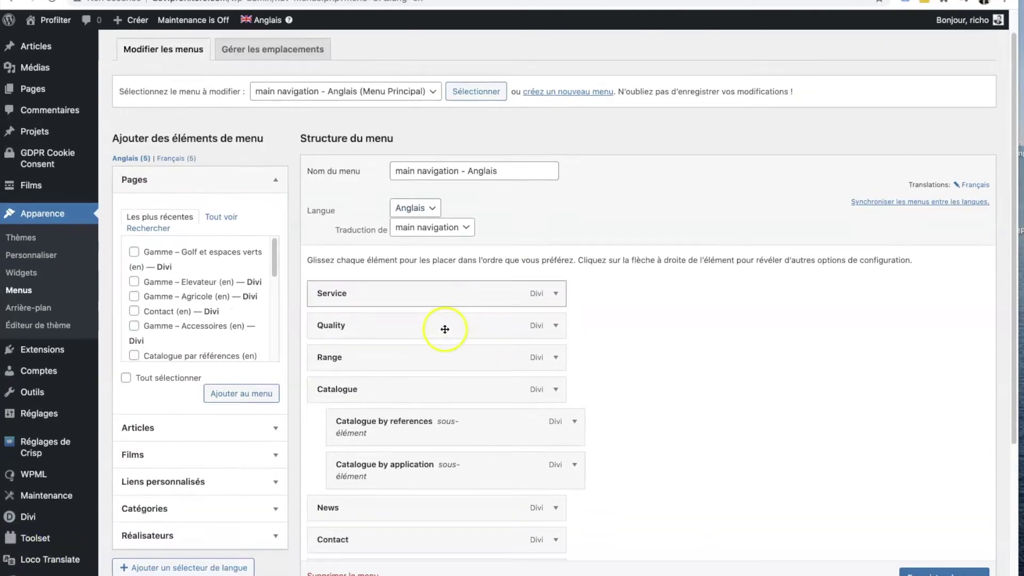
pyautogui.scroll(4, 445, 333)
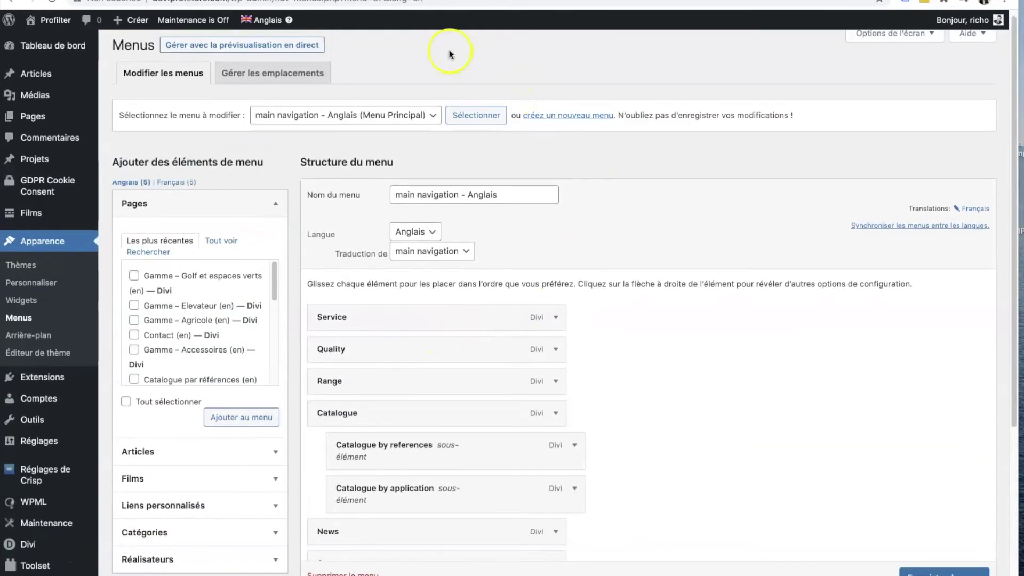
pyautogui.moveTo(33, 23)
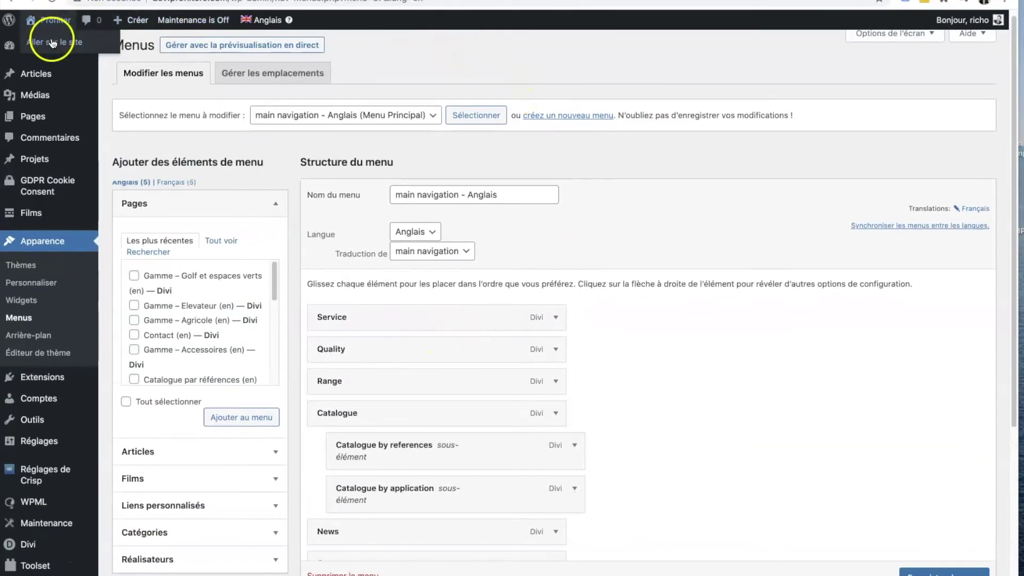
pyautogui.click(53, 42)
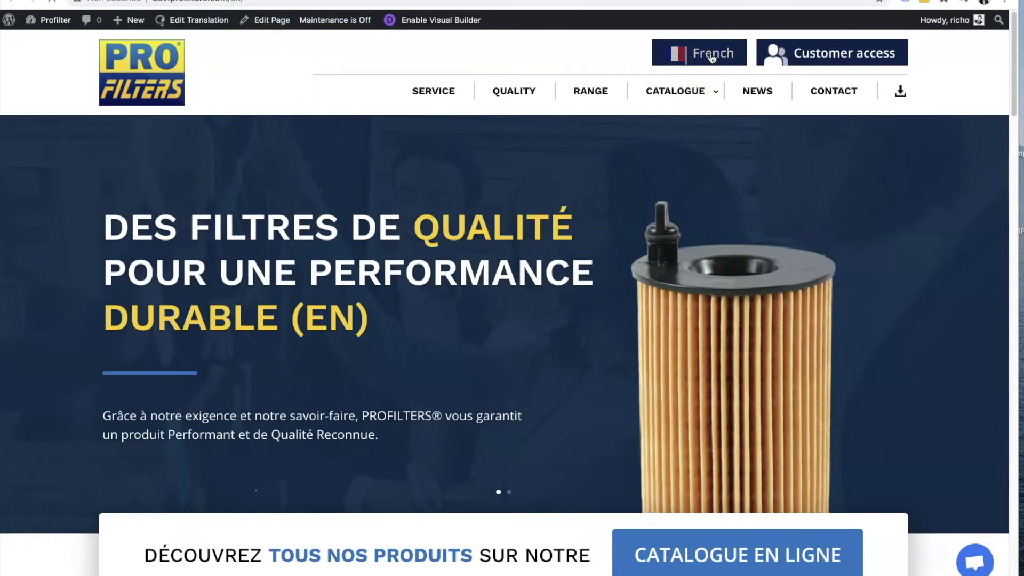
# - Switch the front-end home page to French and look through its content and menu
pyautogui.click(712, 57)
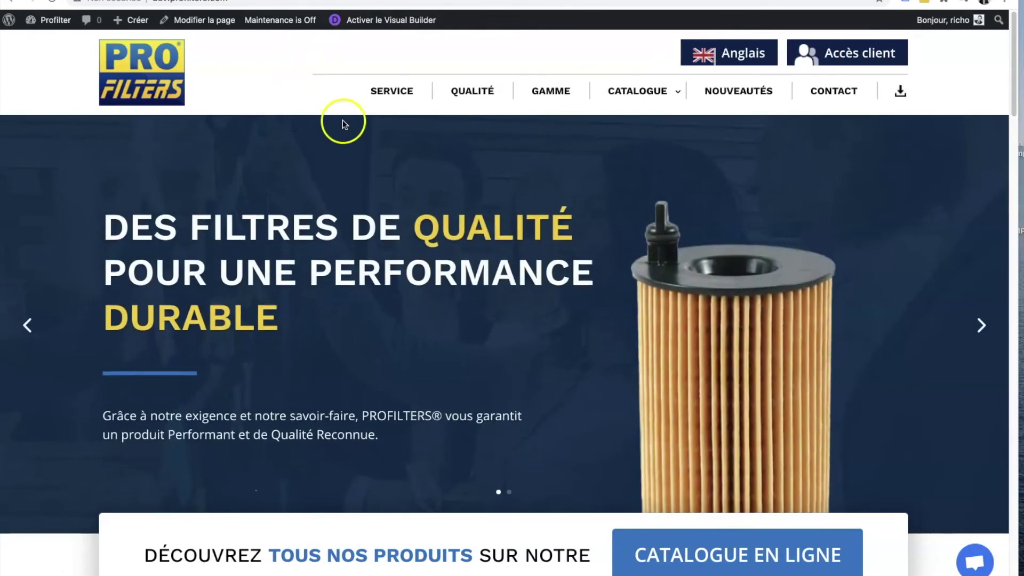
pyautogui.scroll(-8, 339, 149)
pyautogui.scroll(6, 338, 167)
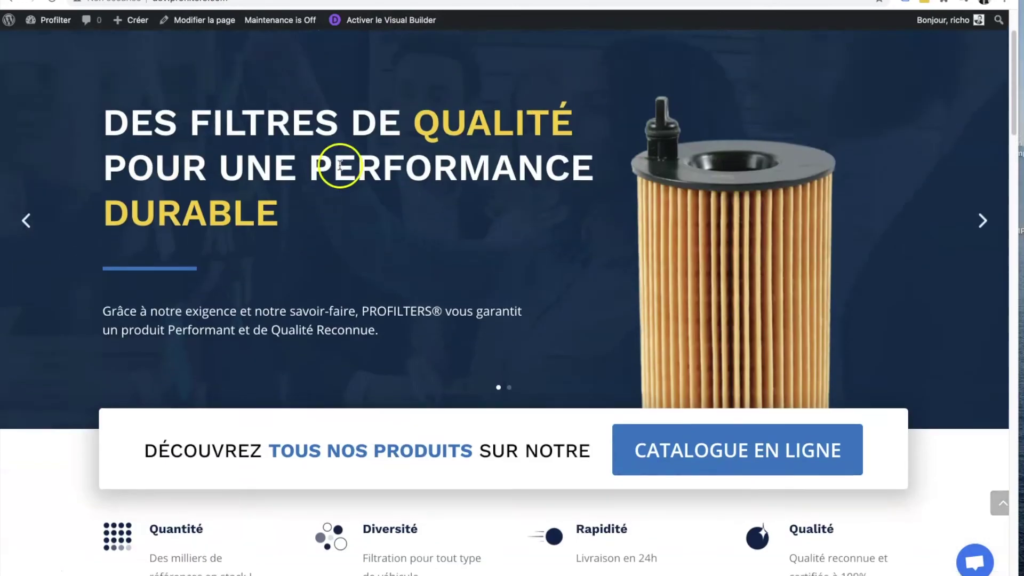
pyautogui.scroll(2, 339, 164)
# - Open the English version of the Quality page and enable the Divi Visual Builder on it
pyautogui.click(474, 89)
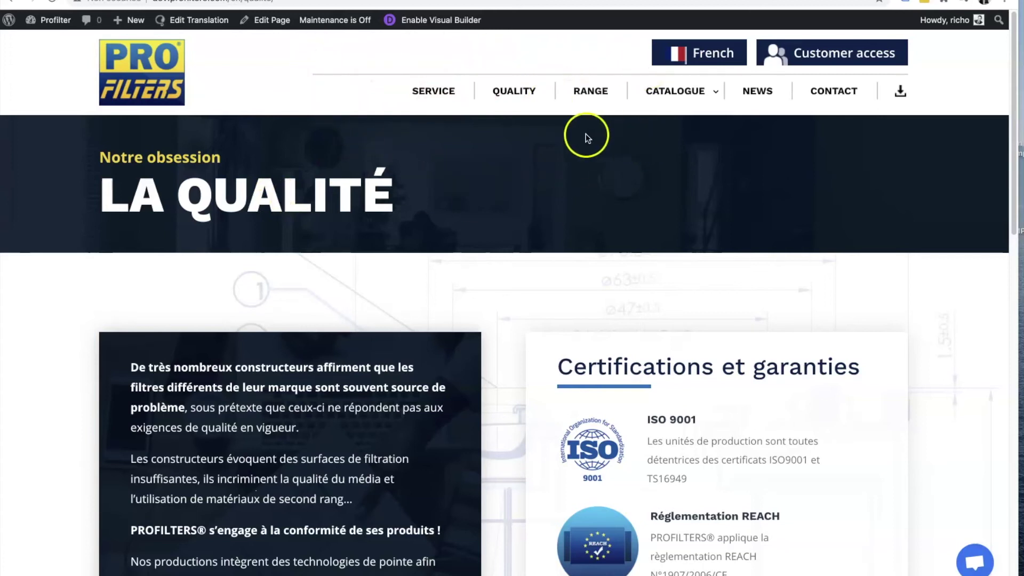
pyautogui.click(434, 24)
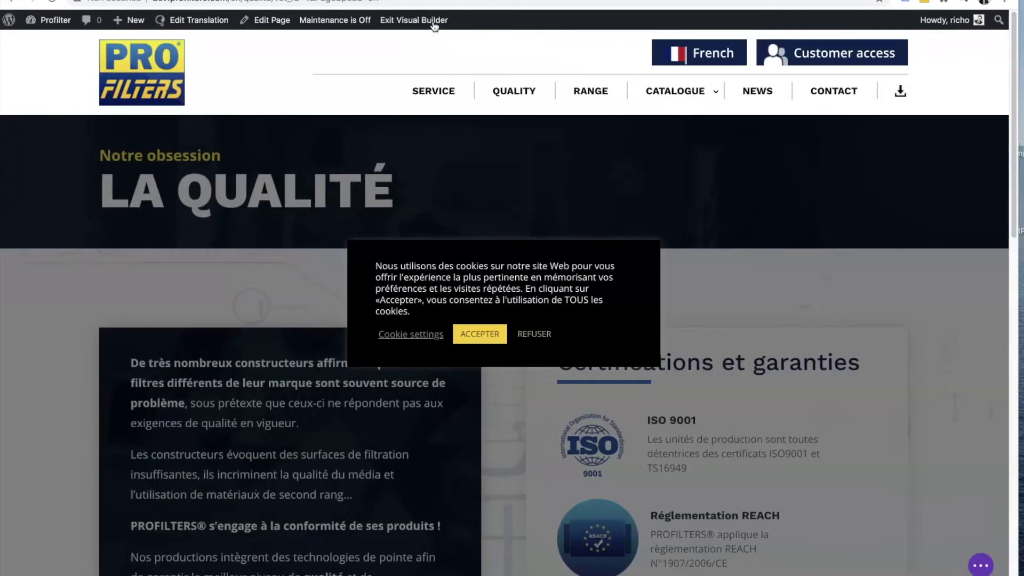
# - Accept the cookie notice and append "(EN)" to the "LA QUALITÉ" heading on the English Quality page
pyautogui.click(487, 336)
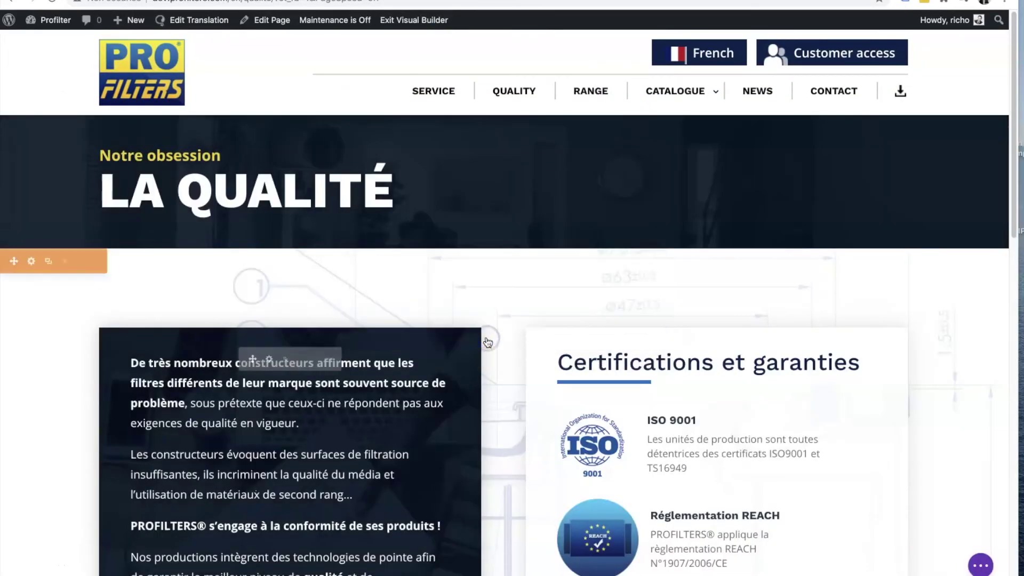
pyautogui.click(410, 189)
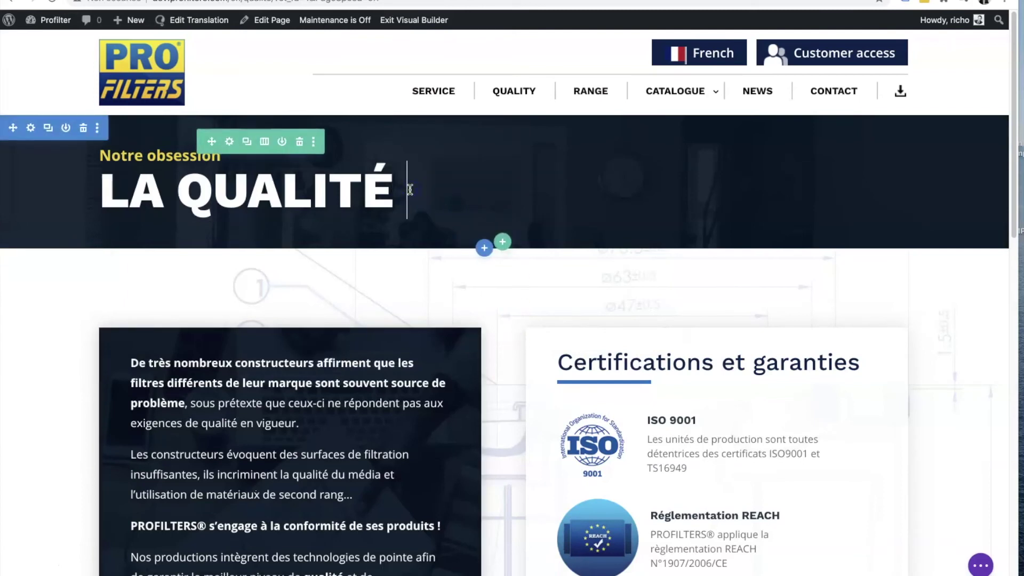
pyautogui.write('(EN)')
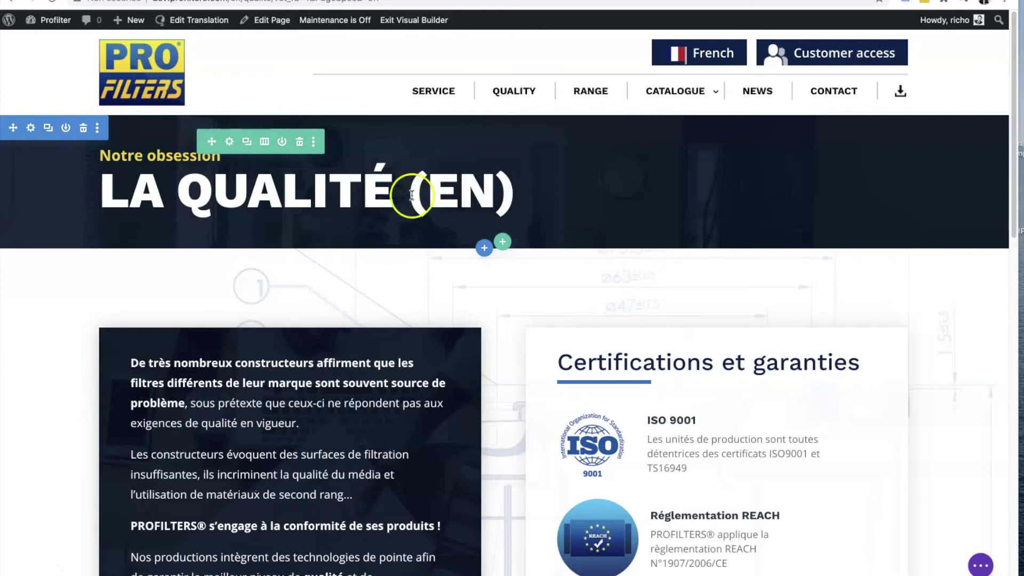
# - Save the English Quality page and exit the Visual Builder
pyautogui.click(988, 561)
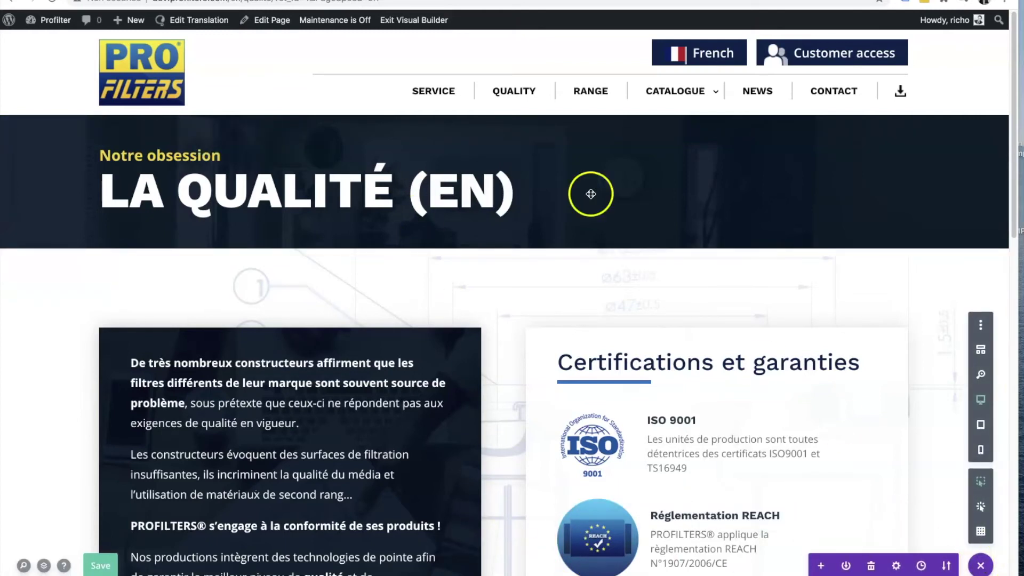
pyautogui.click(405, 30)
pyautogui.click(580, 373)
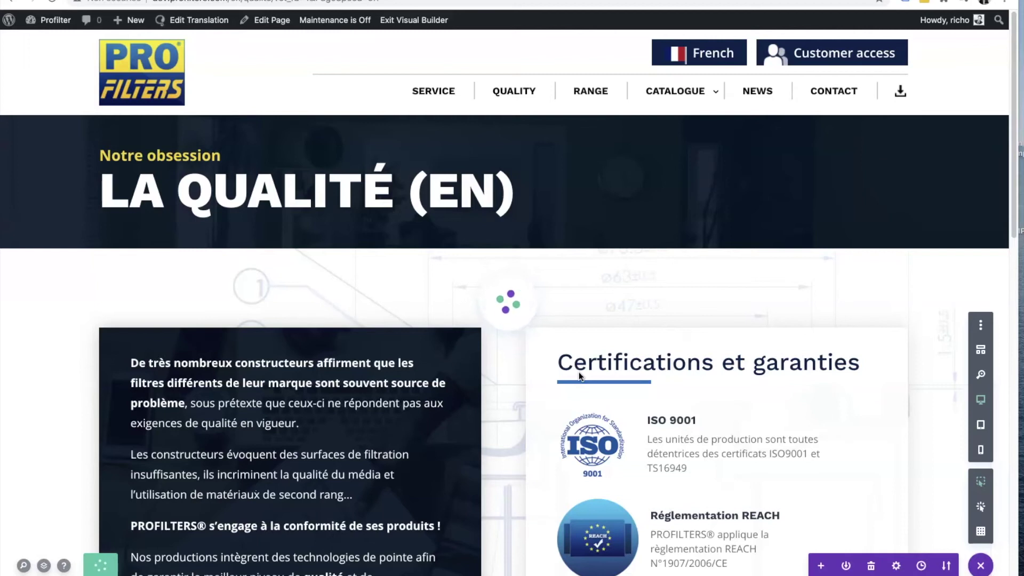
pyautogui.click(693, 237)
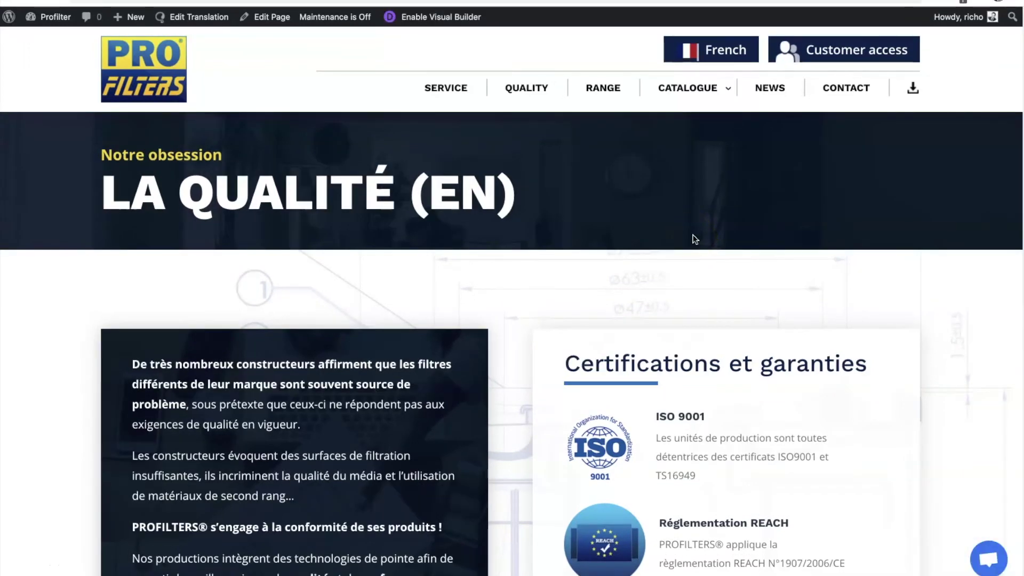
# - Visit the English News page, switch it to French and open the first "Article test" post
pyautogui.click(776, 93)
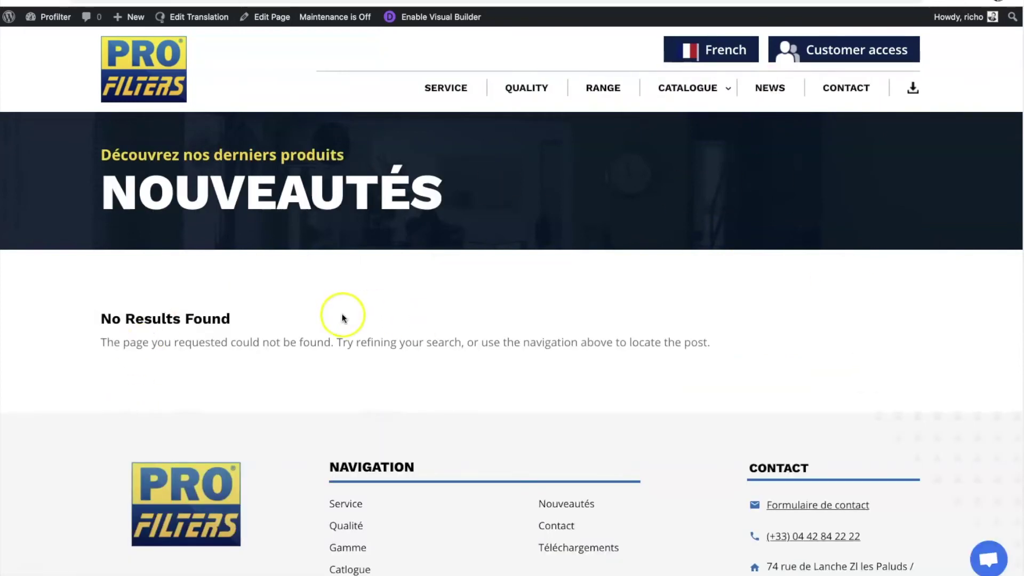
pyautogui.click(721, 58)
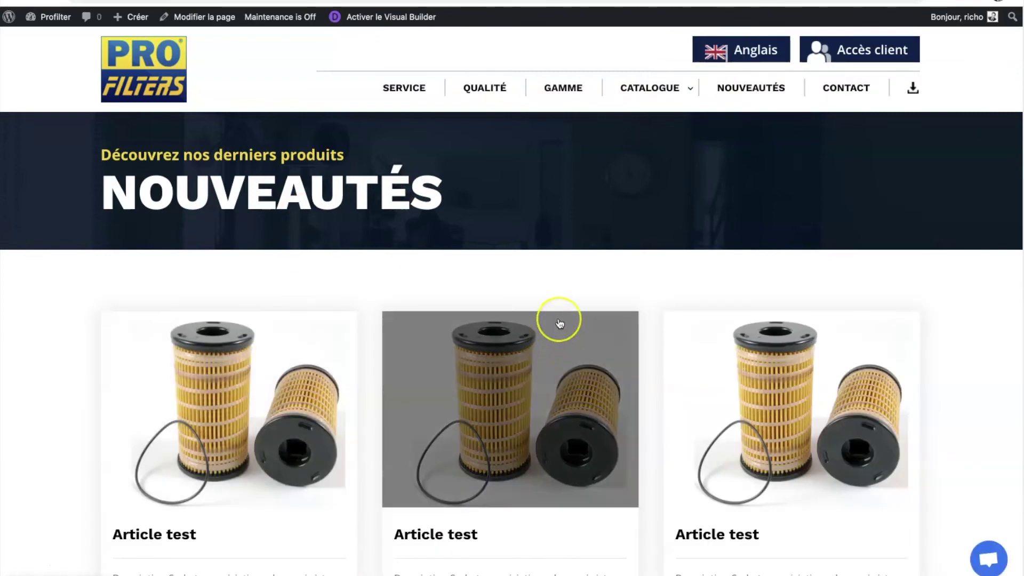
pyautogui.scroll(-3, 557, 325)
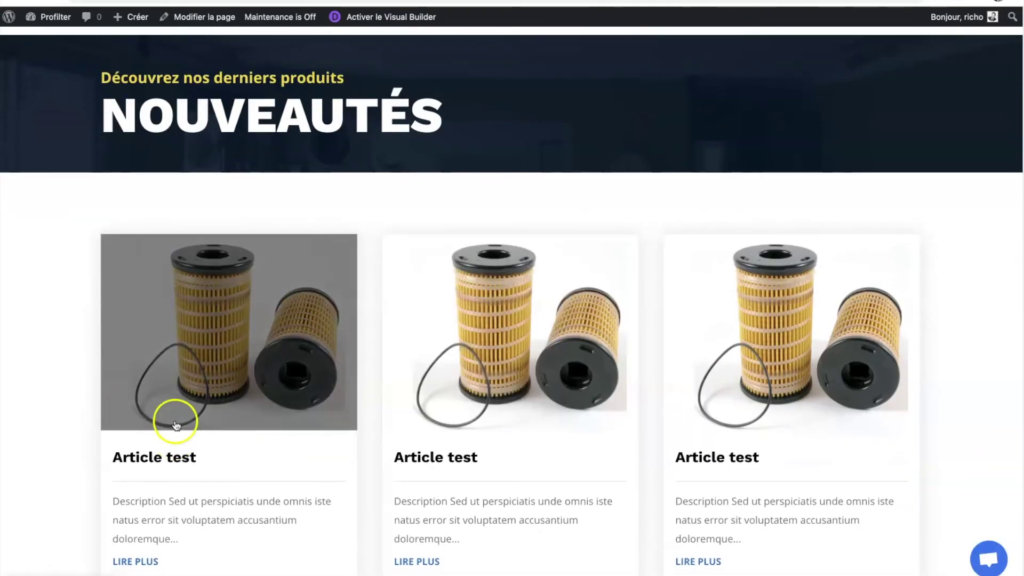
pyautogui.scroll(-5, 176, 419)
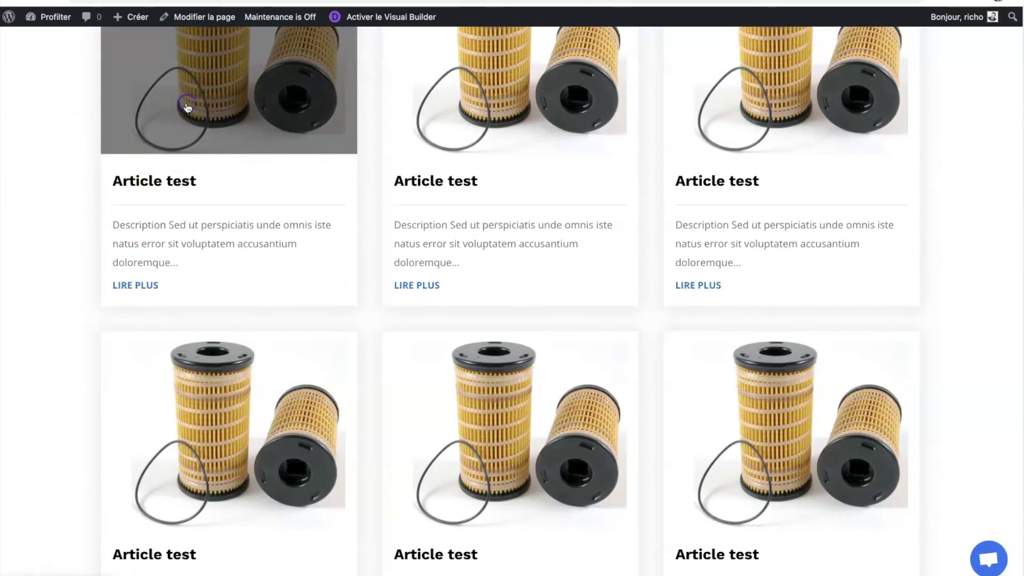
pyautogui.click(187, 108)
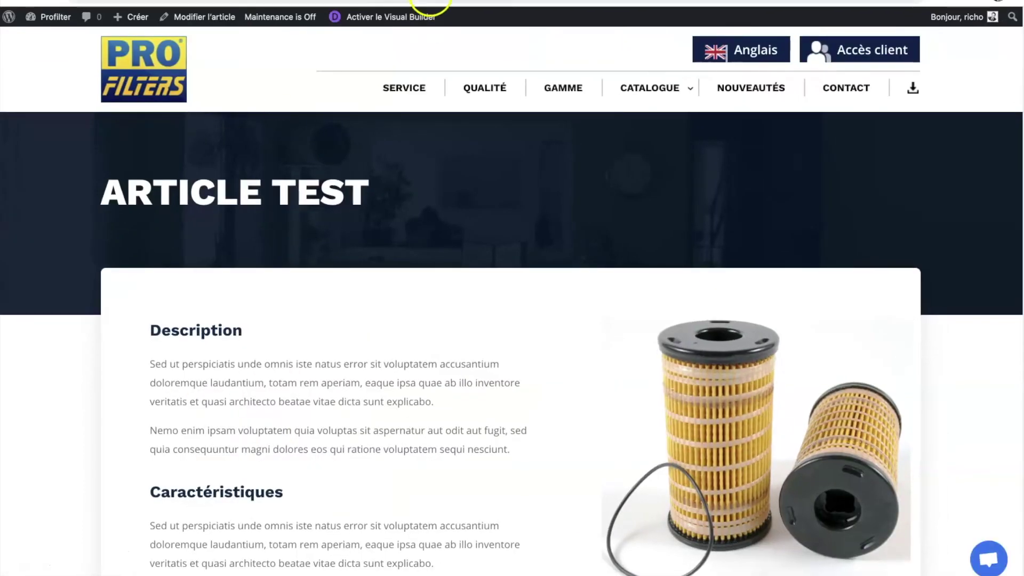
# - Edit the French "Article test" post and duplicate it into English with WPML
pyautogui.click(204, 20)
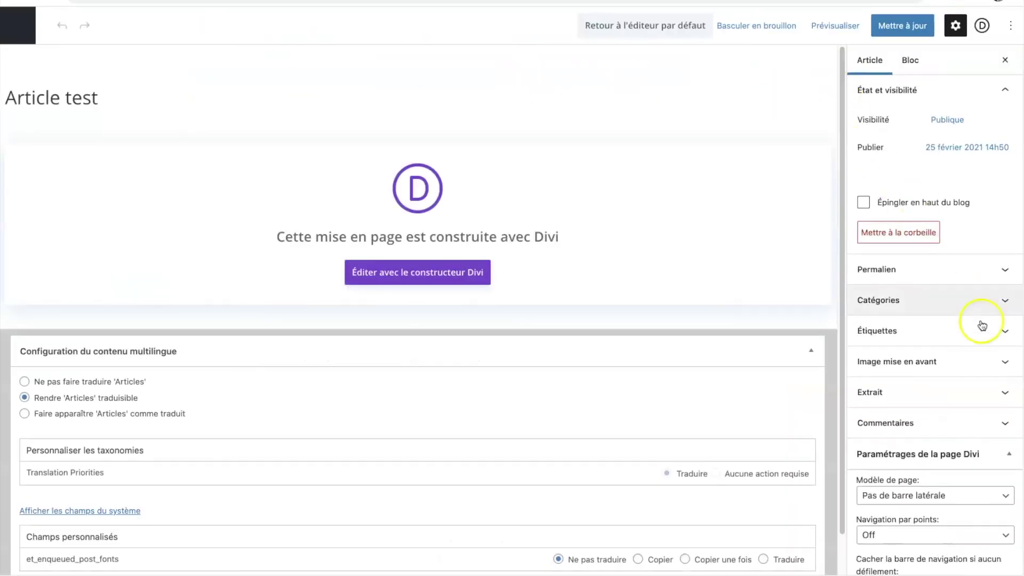
pyautogui.scroll(-3, 972, 331)
pyautogui.scroll(-5, 971, 331)
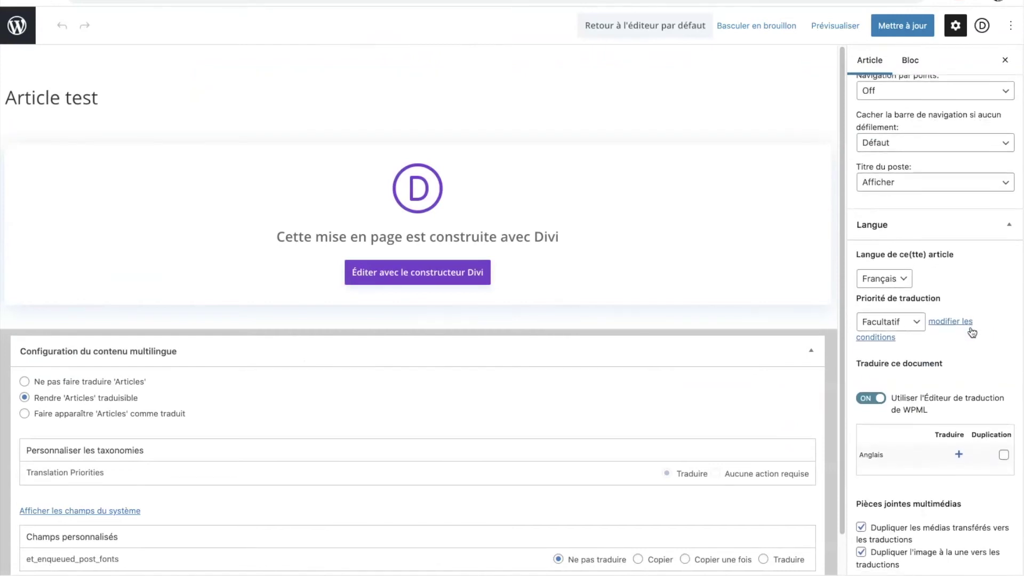
pyautogui.click(1001, 451)
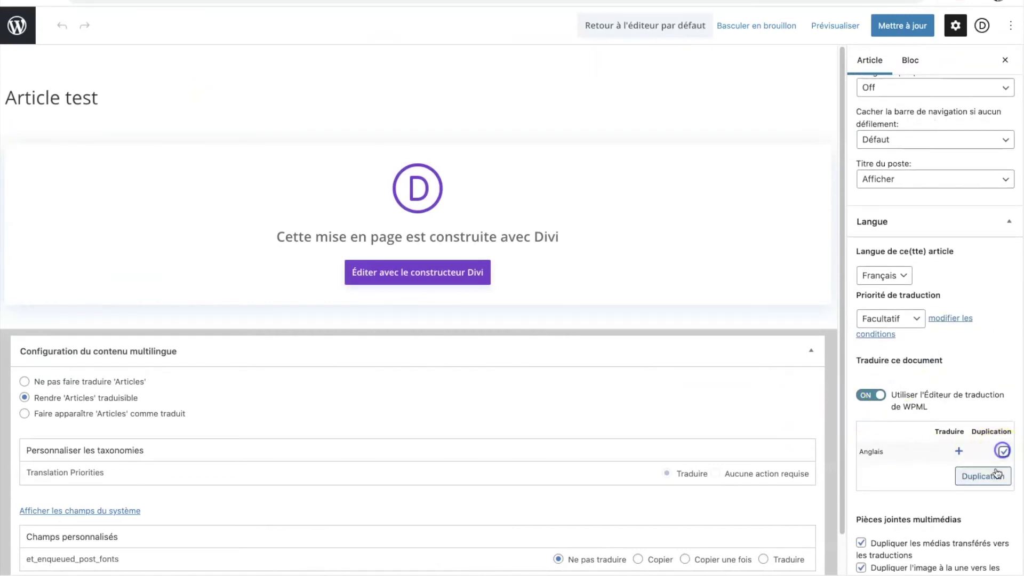
pyautogui.click(984, 475)
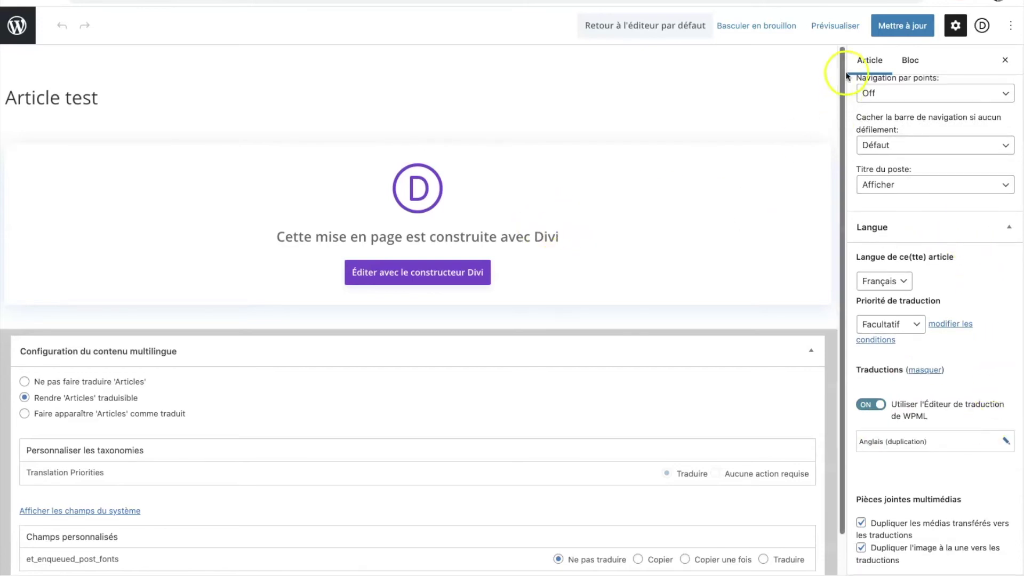
# - Filter the articles list to English and open "Article test" in the default editor despite the WPML warning
pyautogui.click(16, 26)
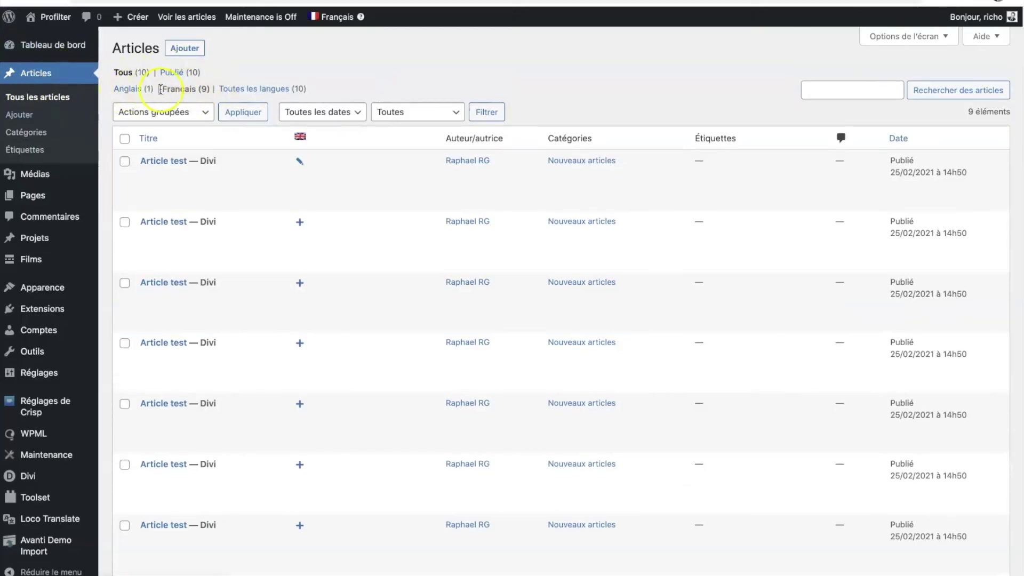
pyautogui.click(128, 91)
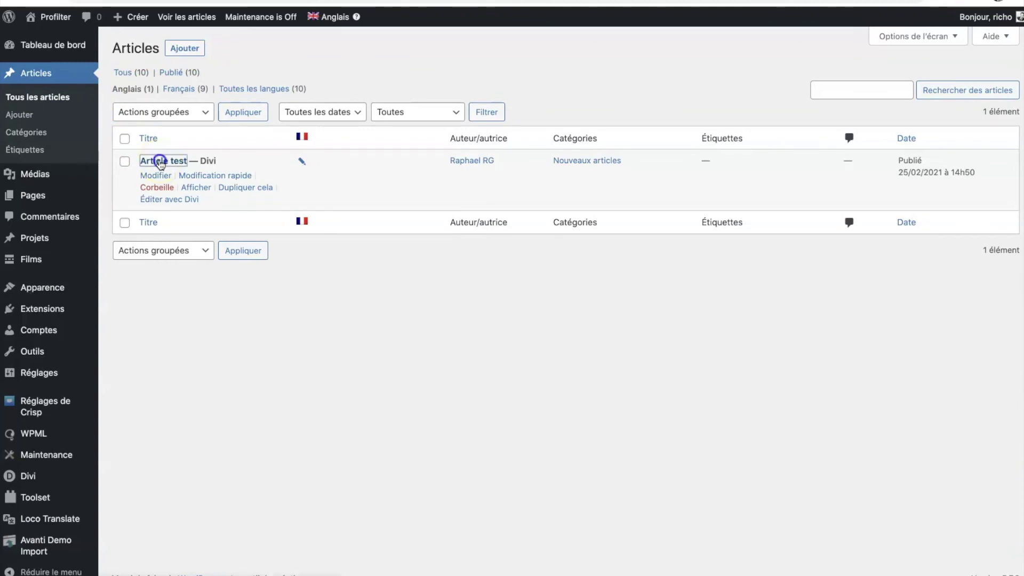
pyautogui.click(161, 161)
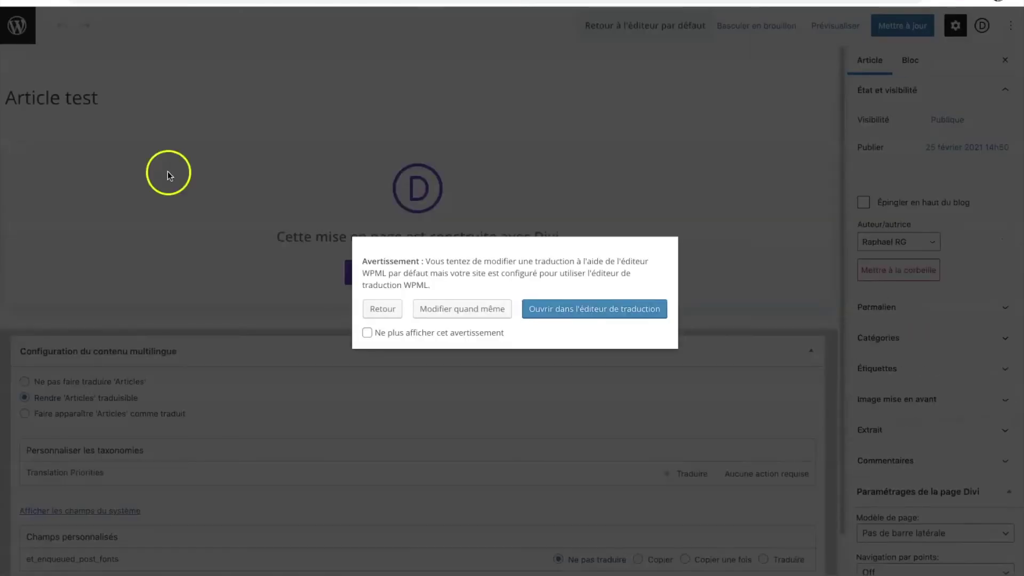
pyautogui.click(483, 310)
# - Retitle the English article "Article test (en)" and update it as an independently translated post
pyautogui.click(155, 108)
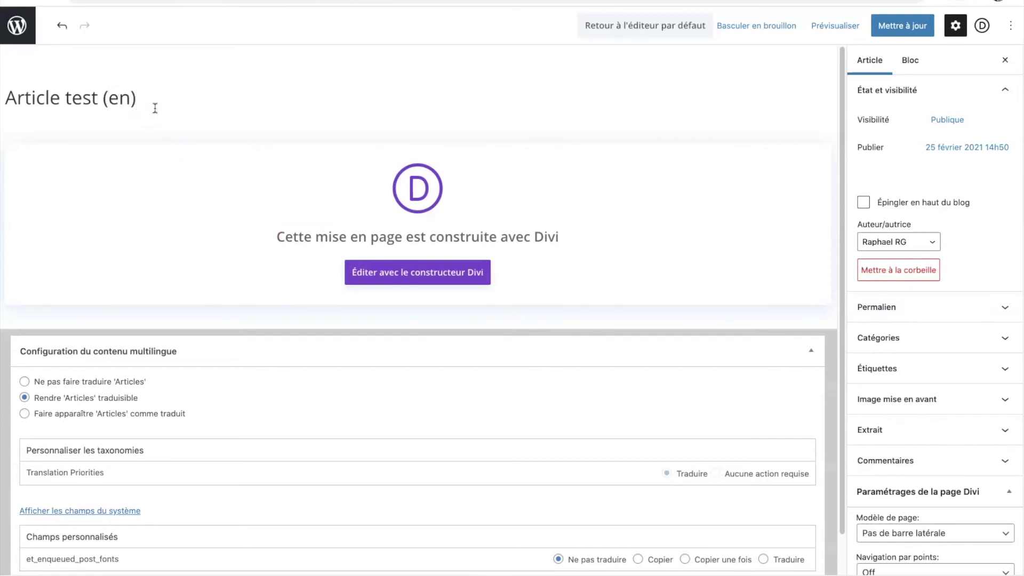
pyautogui.click(907, 25)
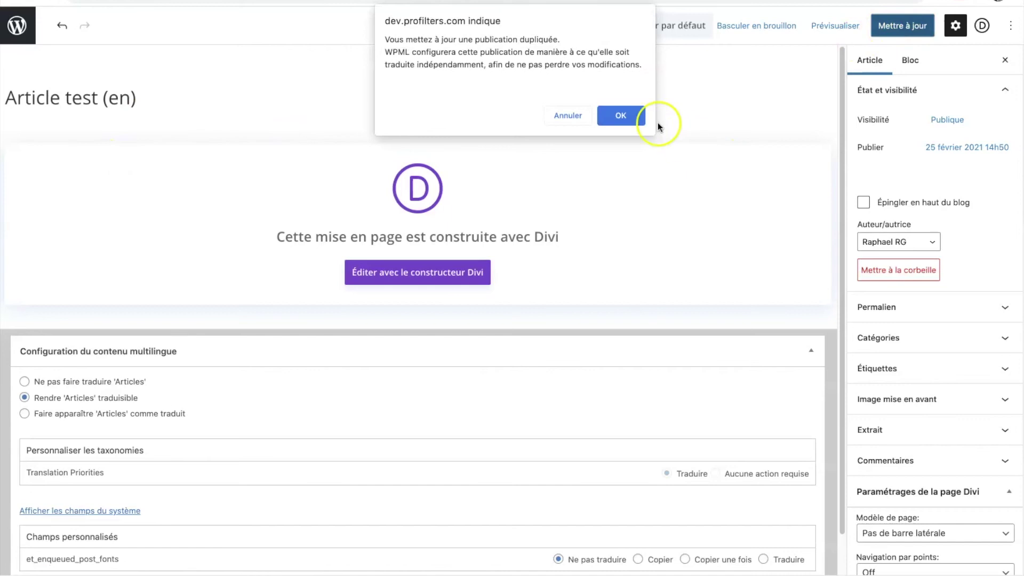
pyautogui.click(640, 113)
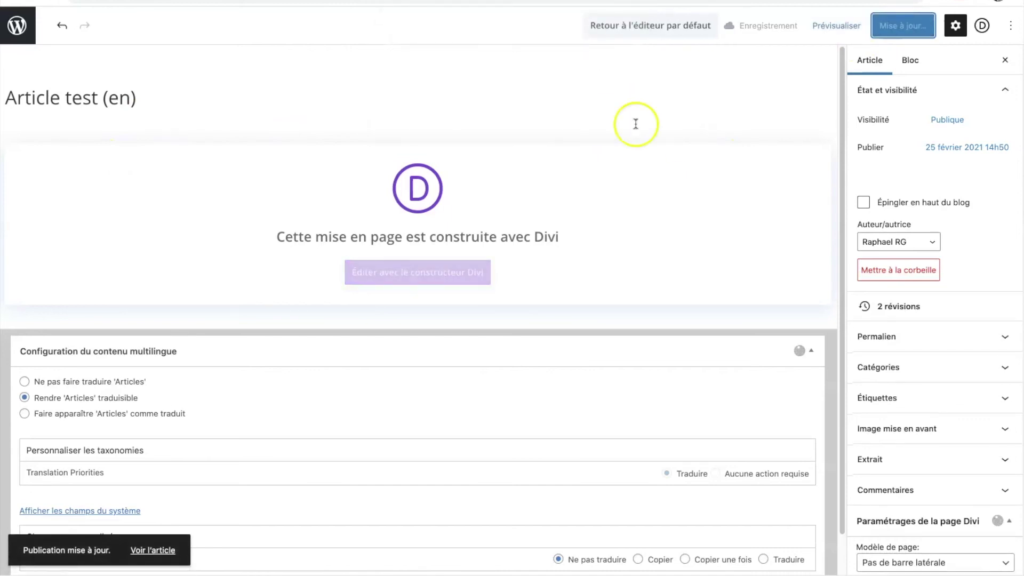
# - Preview the English article in a new tab and check that it can be reached from the English home page through News
pyautogui.click(835, 26)
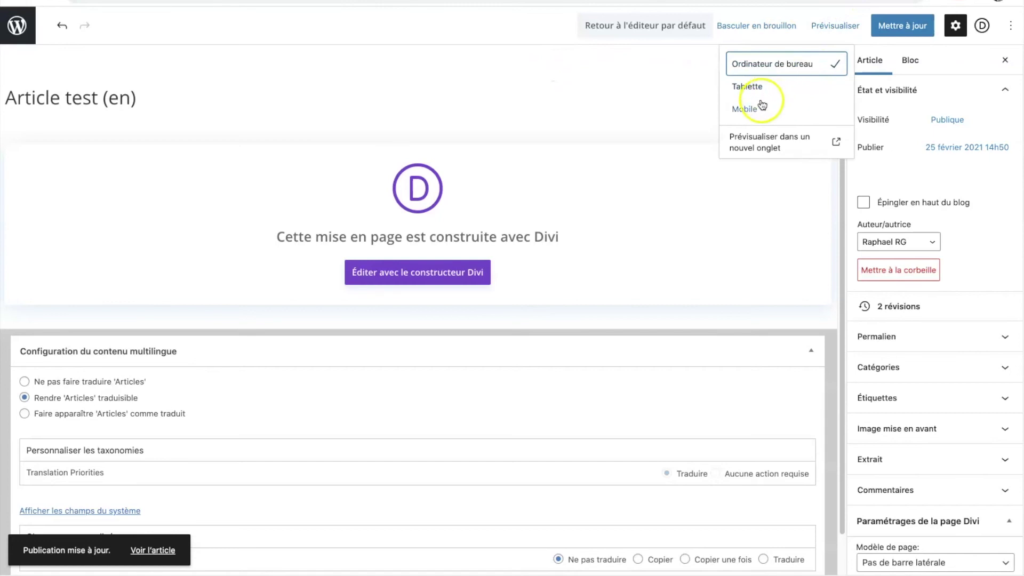
pyautogui.click(768, 139)
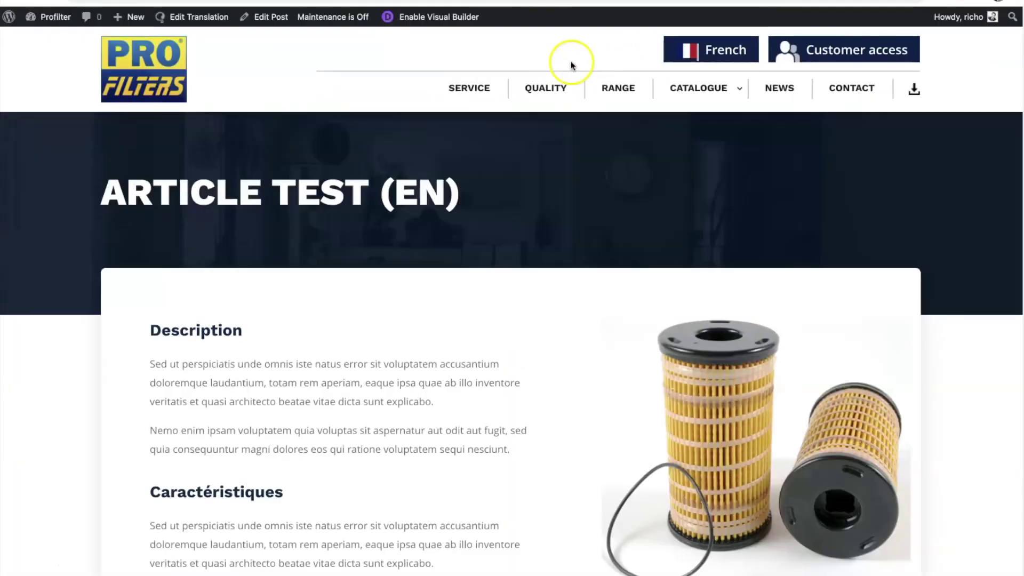
pyautogui.click(174, 74)
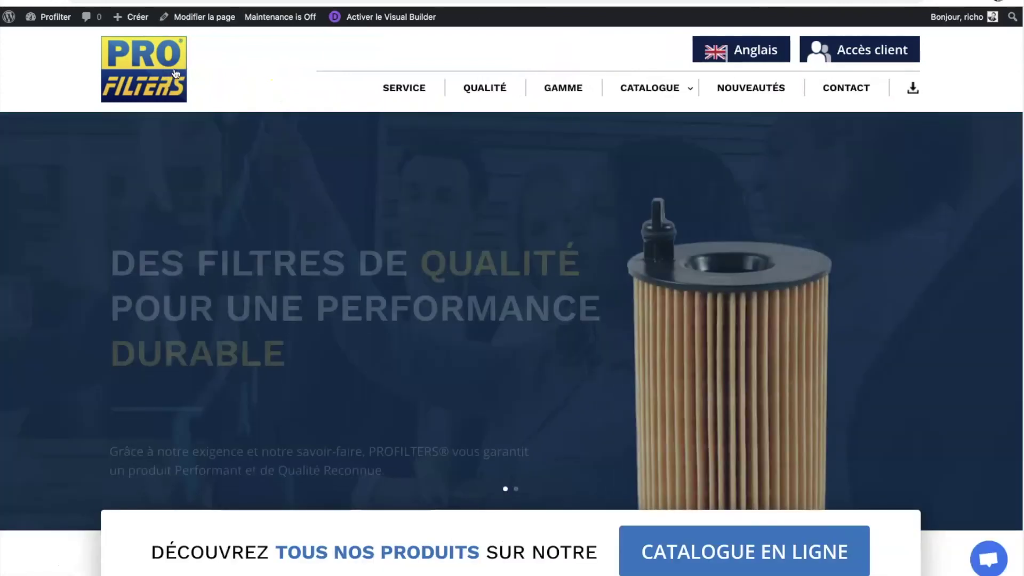
pyautogui.click(751, 51)
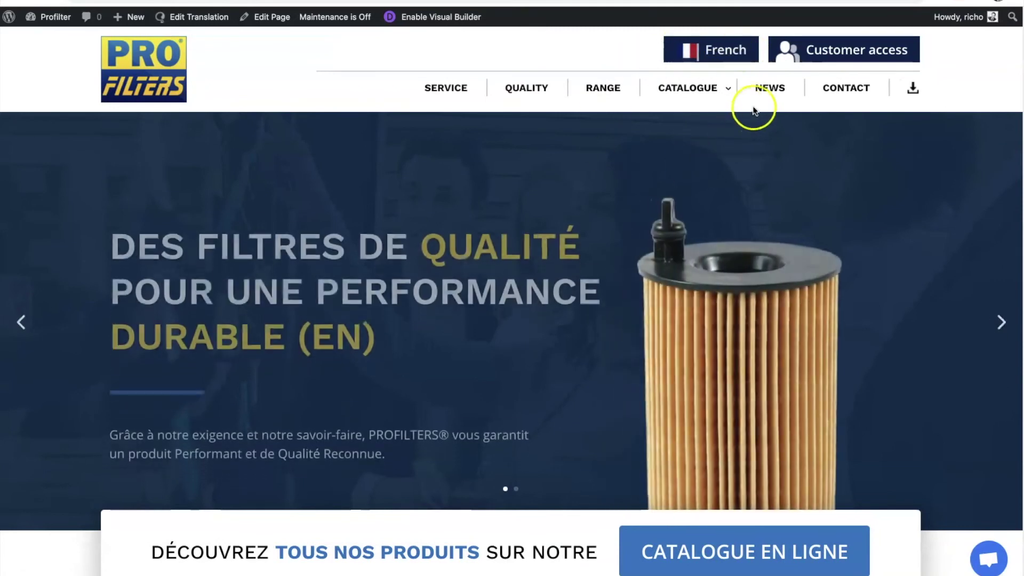
pyautogui.click(776, 93)
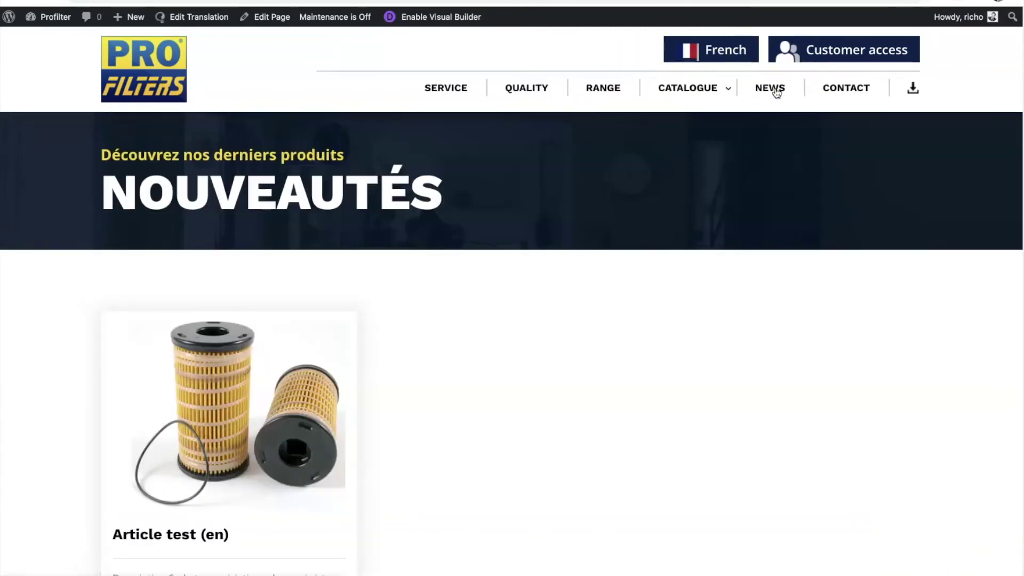
pyautogui.scroll(-6, 690, 322)
pyautogui.scroll(2, 336, 307)
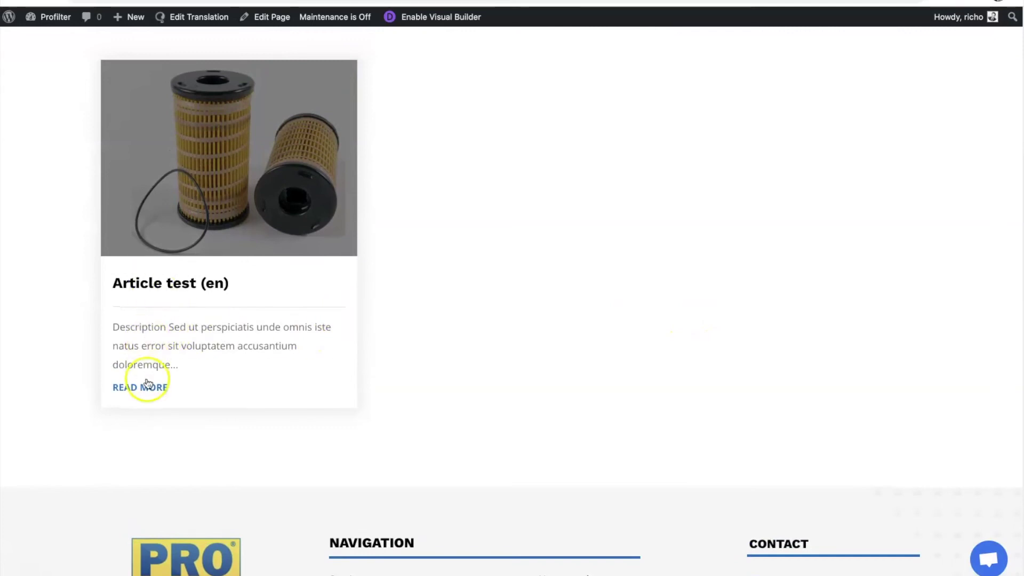
pyautogui.click(148, 390)
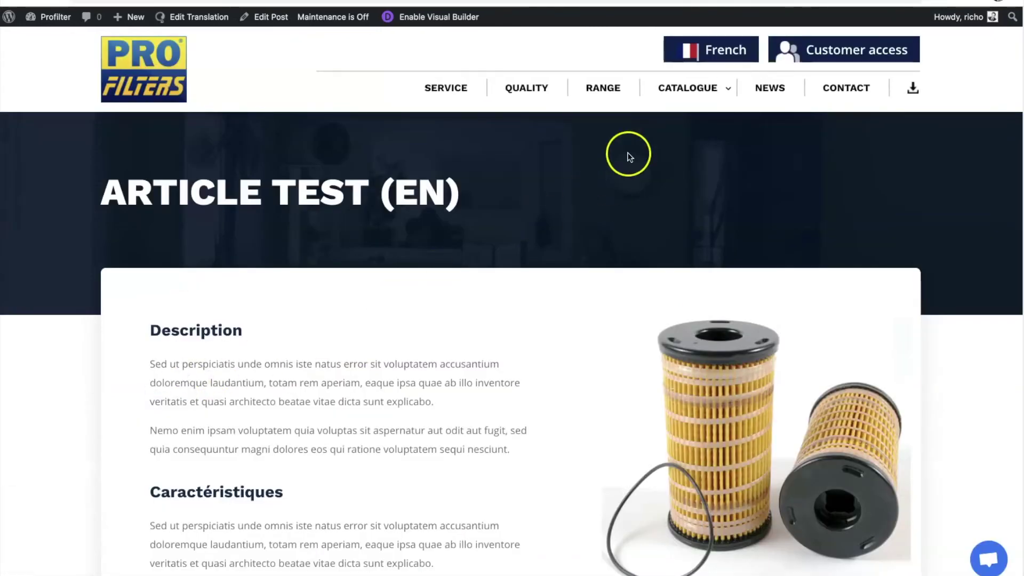
# - Switch the article to French to view its cookie notice and review the Cookies and Content Security Policy plugin's texts
pyautogui.click(714, 55)
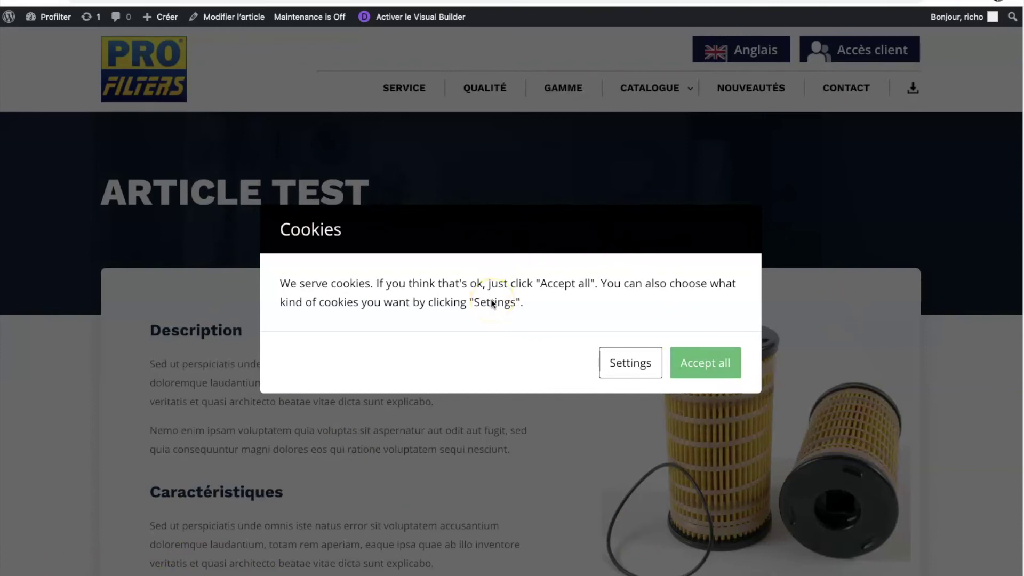
pyautogui.click(745, 1)
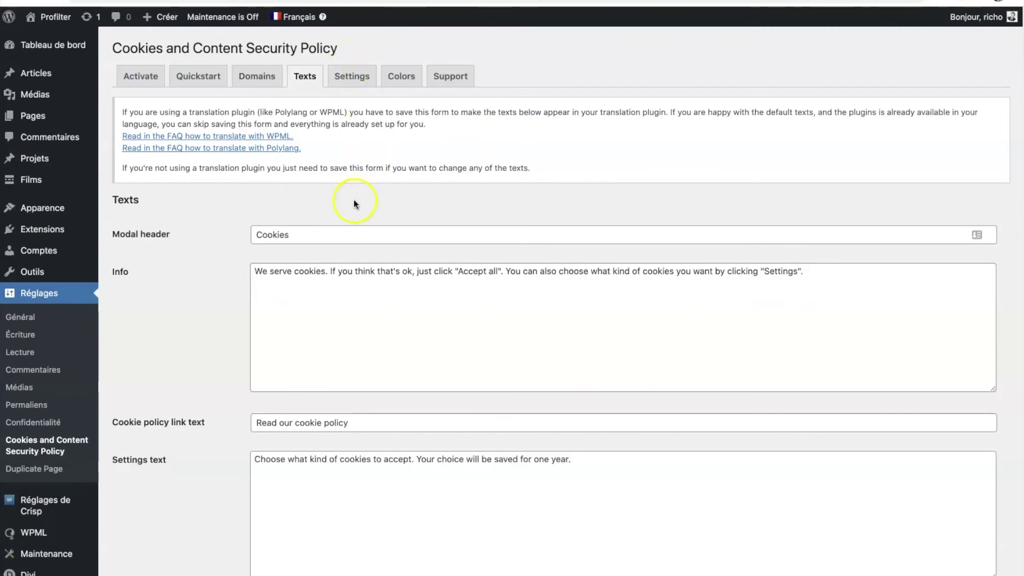
pyautogui.scroll(-6, 353, 199)
pyautogui.scroll(-1, 342, 244)
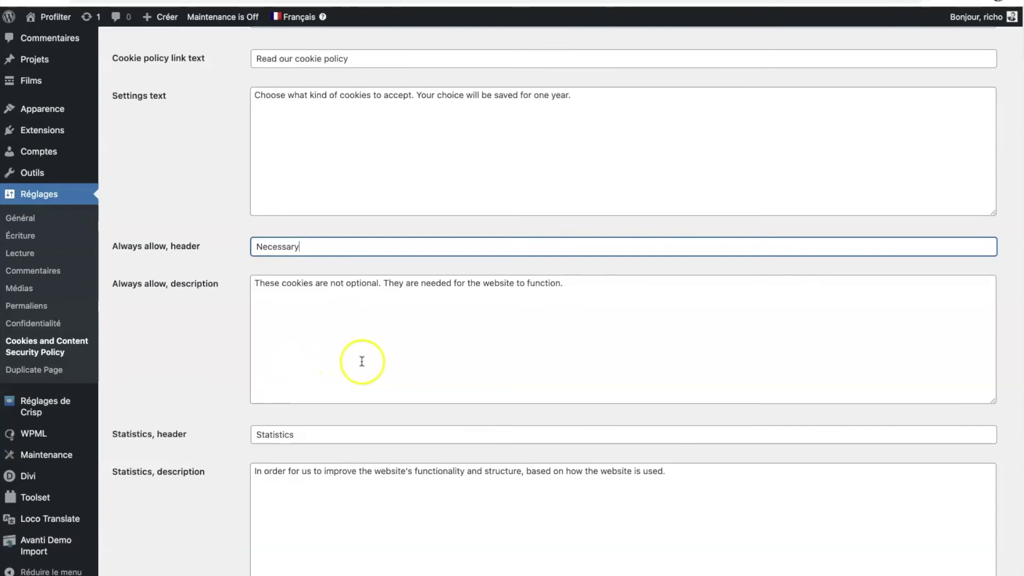
pyautogui.scroll(-3, 344, 325)
pyautogui.scroll(8, 346, 326)
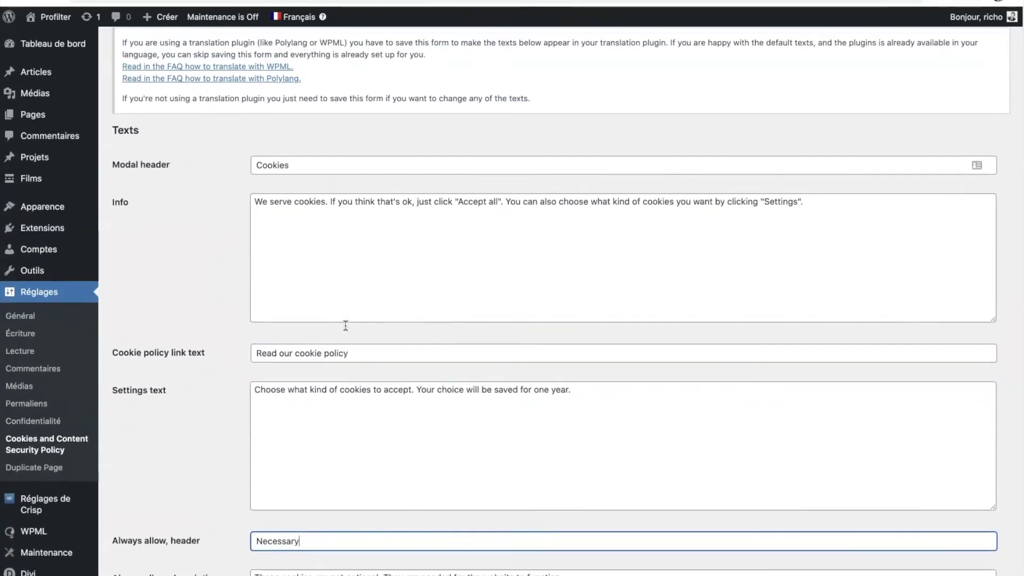
pyautogui.click(375, 312)
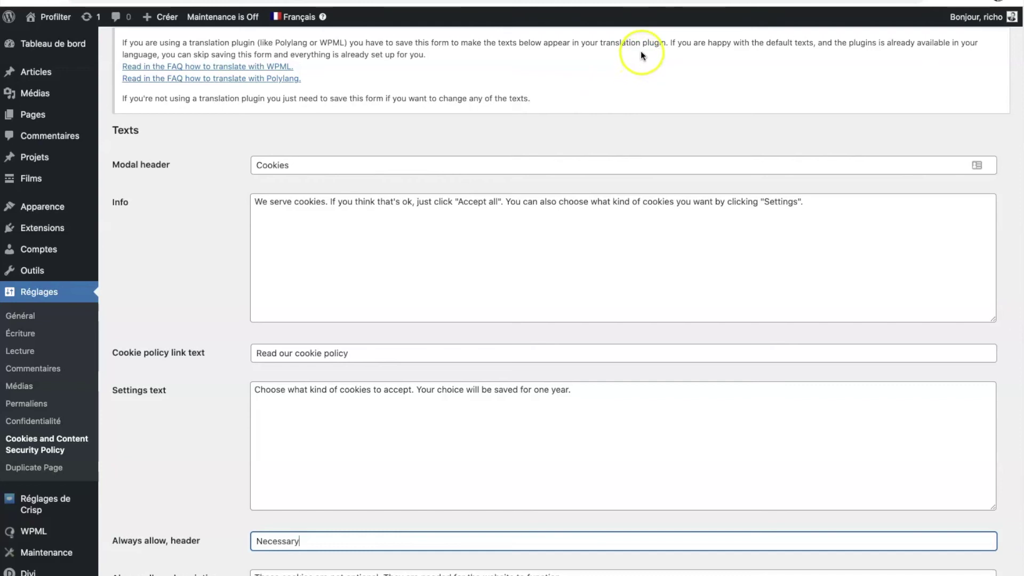
# - Open WPML's theme and plugin localization page
pyautogui.scroll(-6, 147, 275)
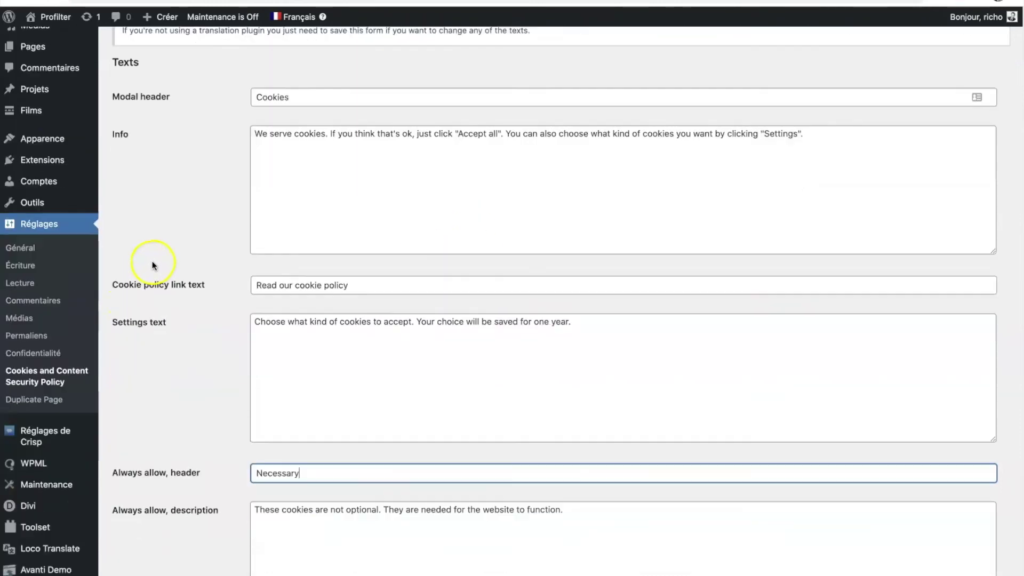
pyautogui.moveTo(63, 438)
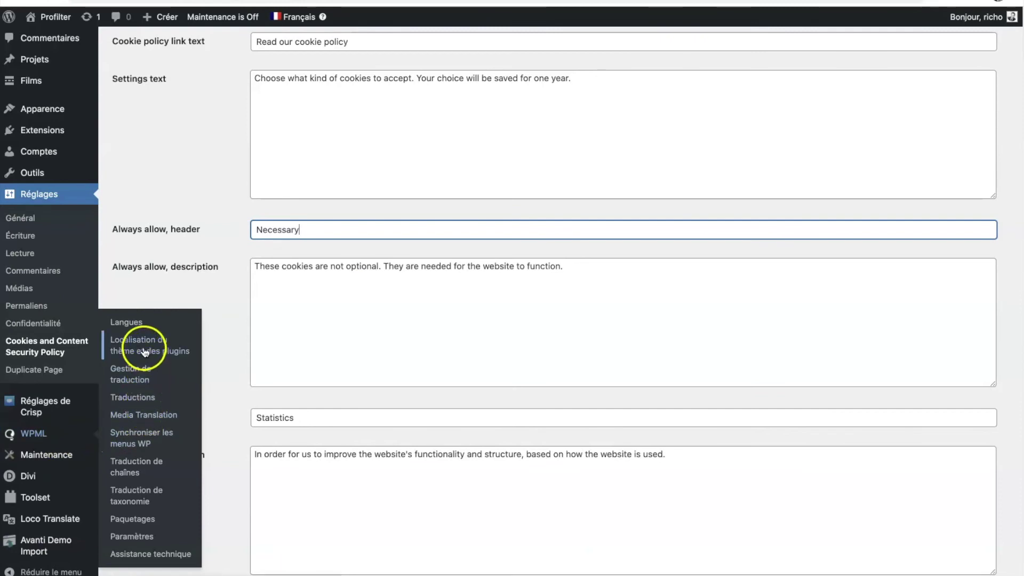
pyautogui.click(170, 356)
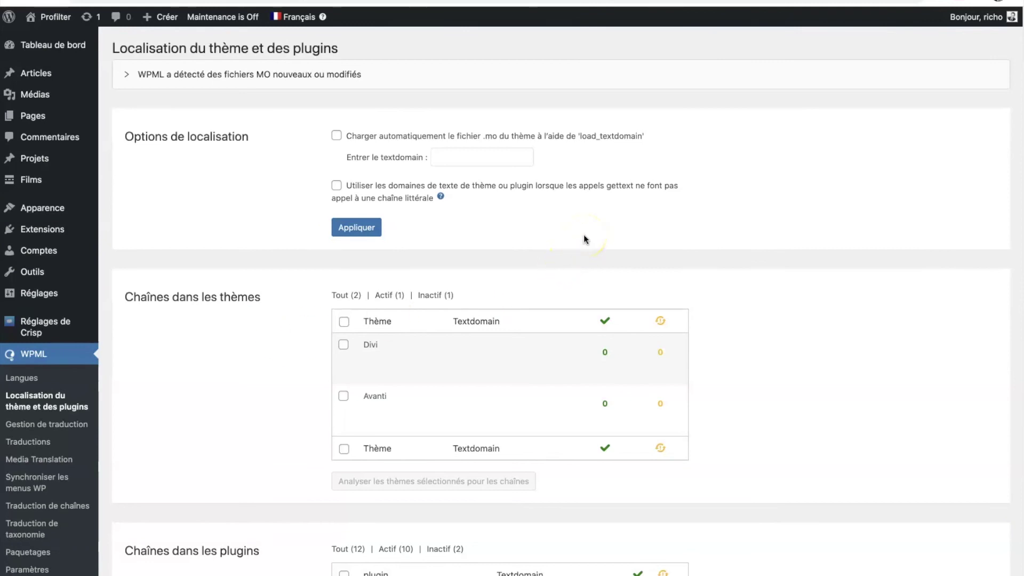
# - Scan the Cookies and Content Security Policy plugin for translatable strings, review the processed files and close the scan results
pyautogui.scroll(-3, 693, 217)
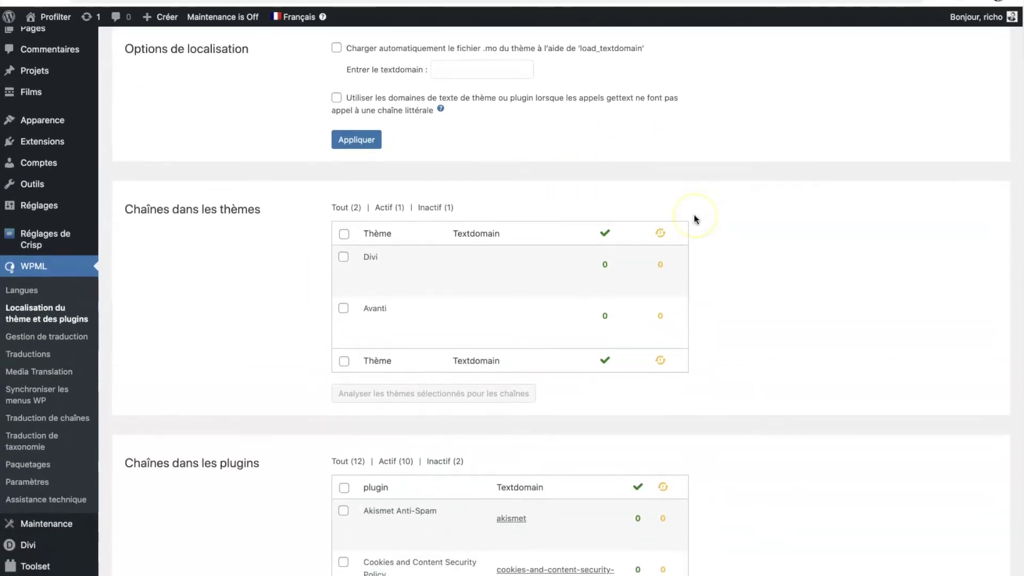
pyautogui.scroll(-4, 693, 215)
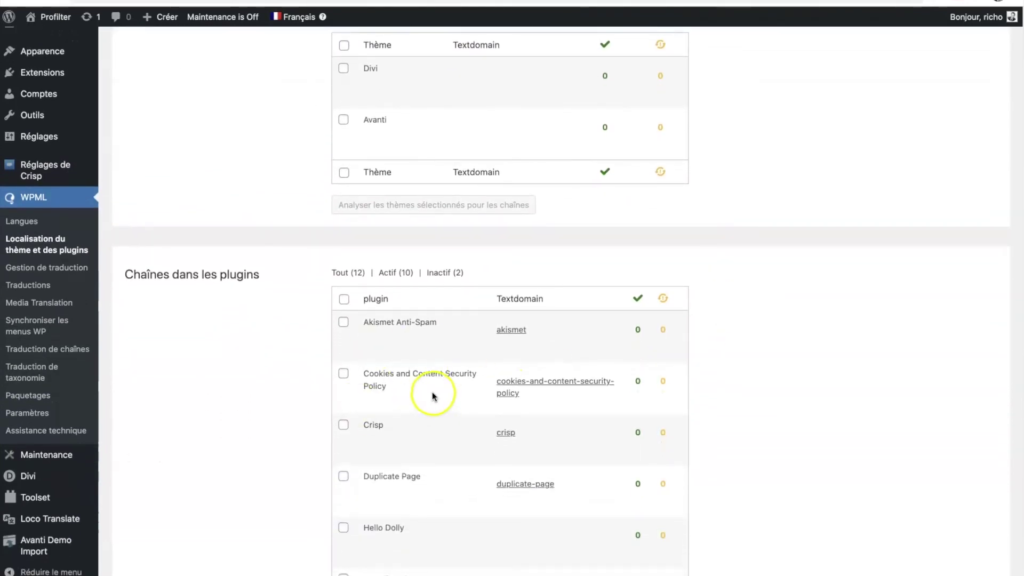
pyautogui.click(343, 373)
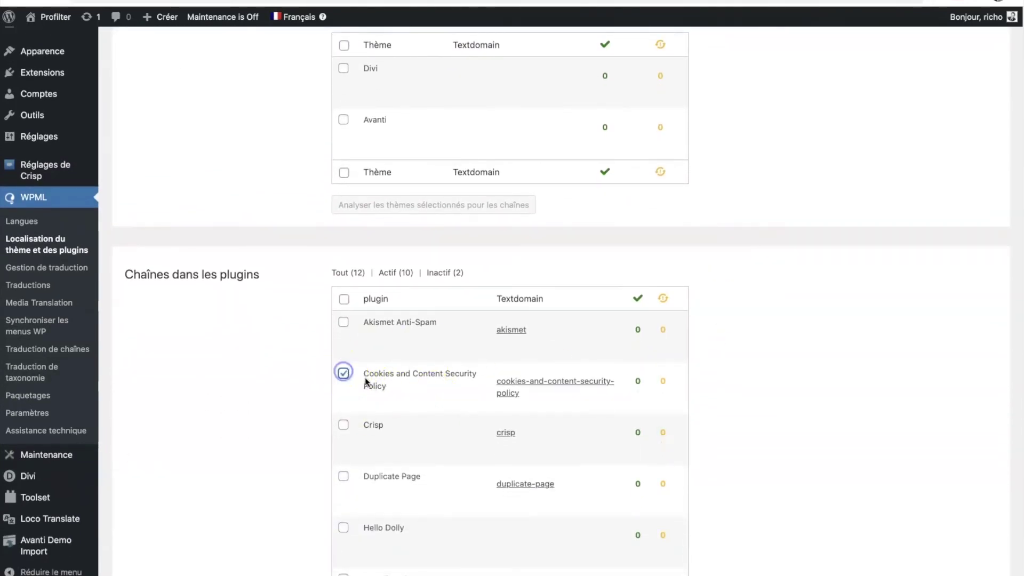
pyautogui.scroll(-10, 366, 379)
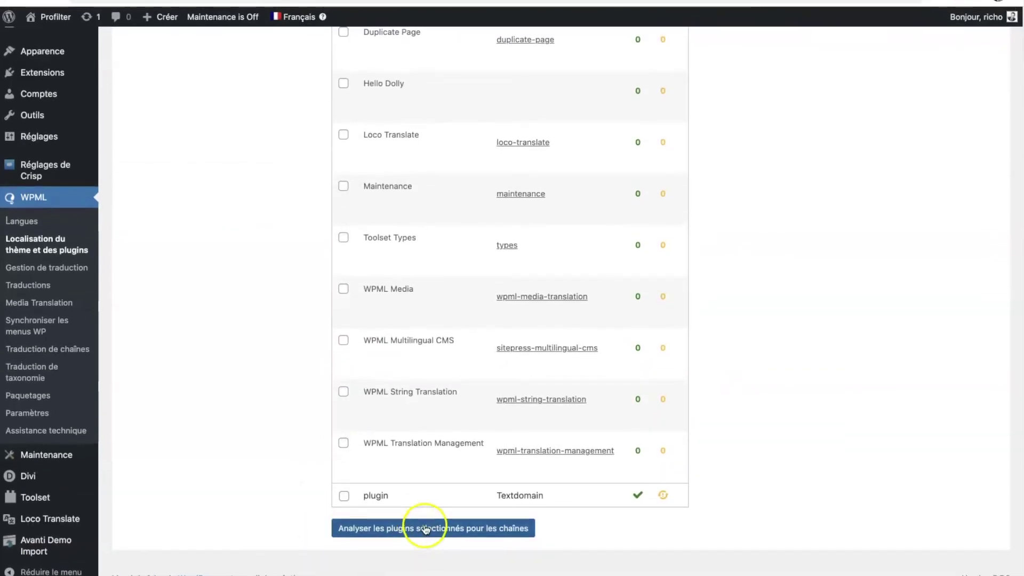
pyautogui.click(425, 529)
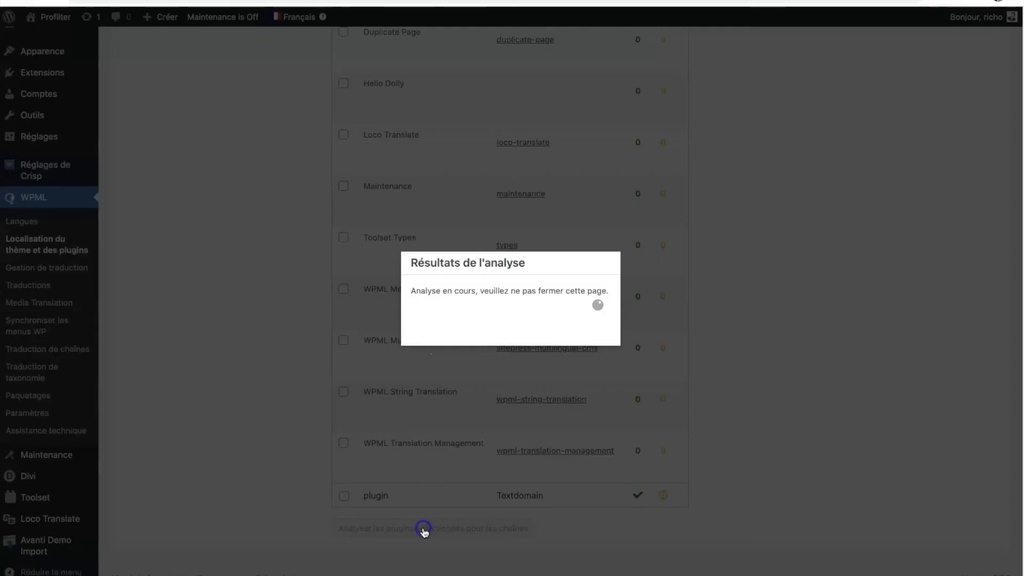
pyautogui.click(554, 470)
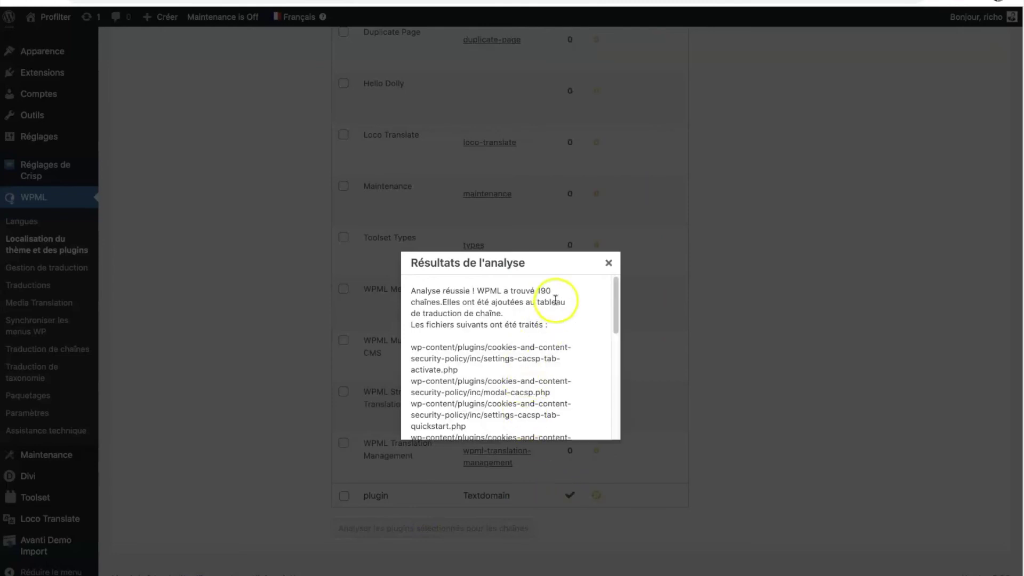
pyautogui.scroll(-5, 552, 305)
pyautogui.scroll(-2, 552, 306)
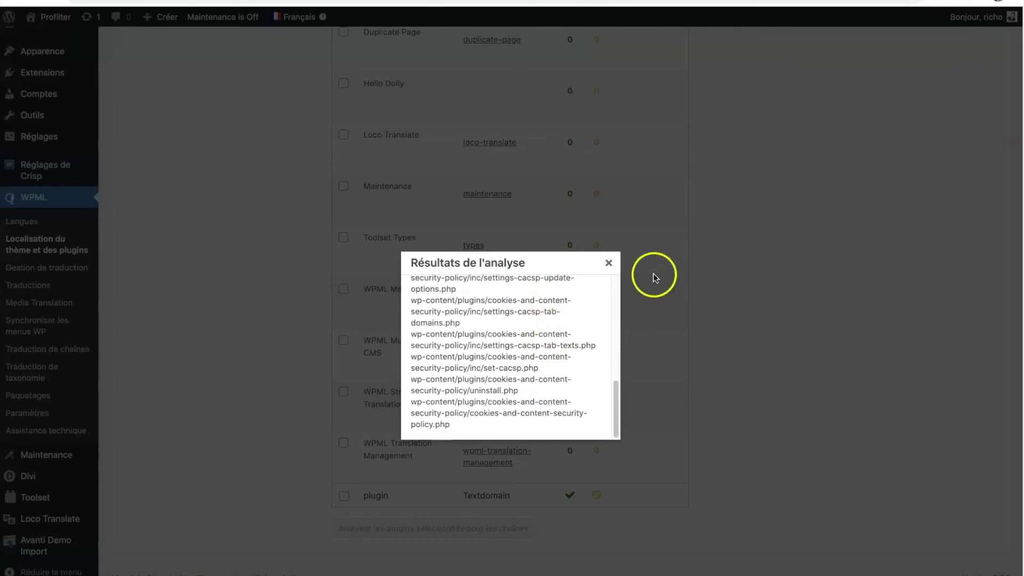
pyautogui.click(609, 263)
# - Open the cookie plugin's strings that need translation and search them for "We serve cookies", the wording of the article's notice
pyautogui.scroll(7, 652, 378)
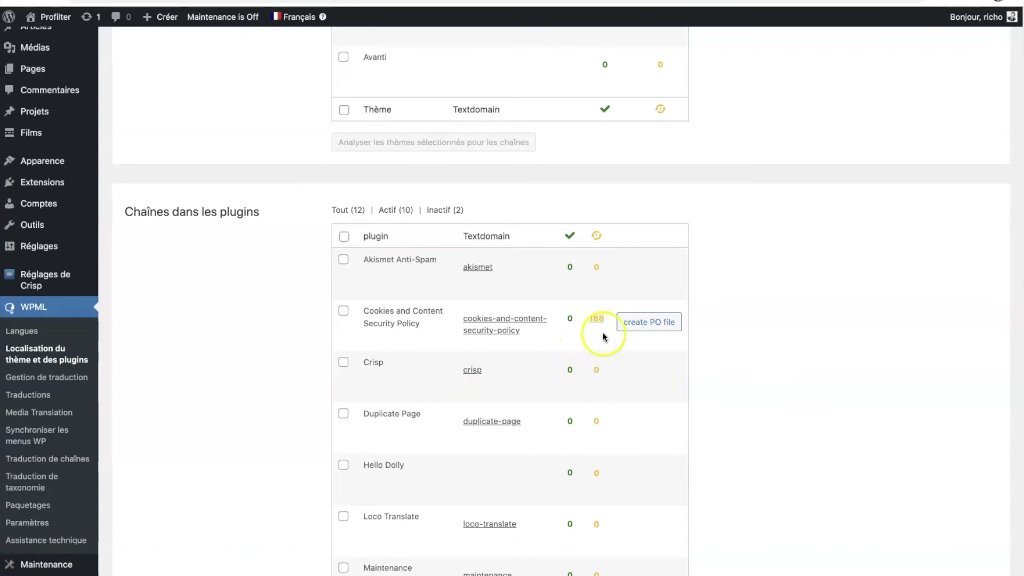
pyautogui.click(596, 320)
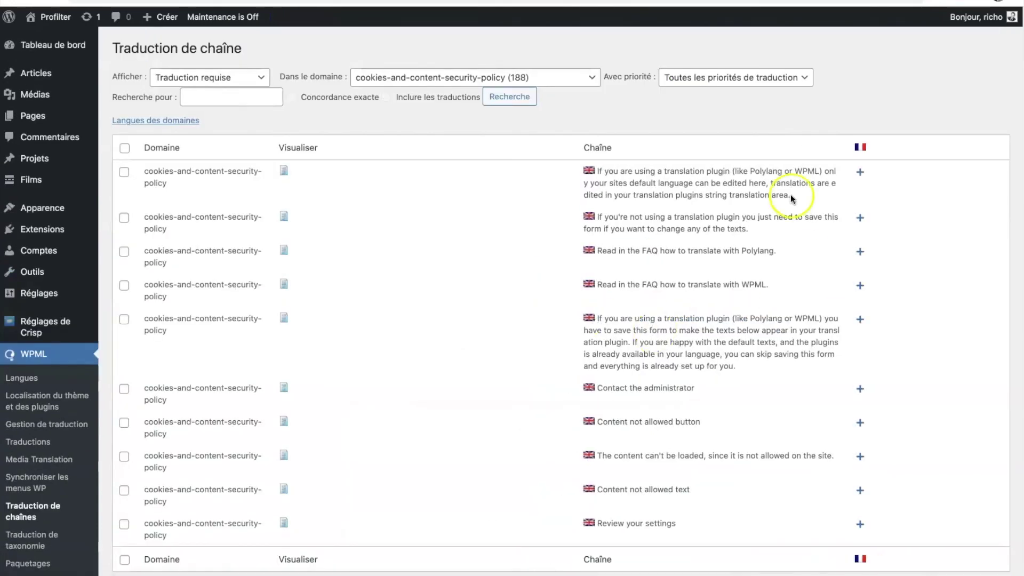
pyautogui.scroll(-1, 641, 212)
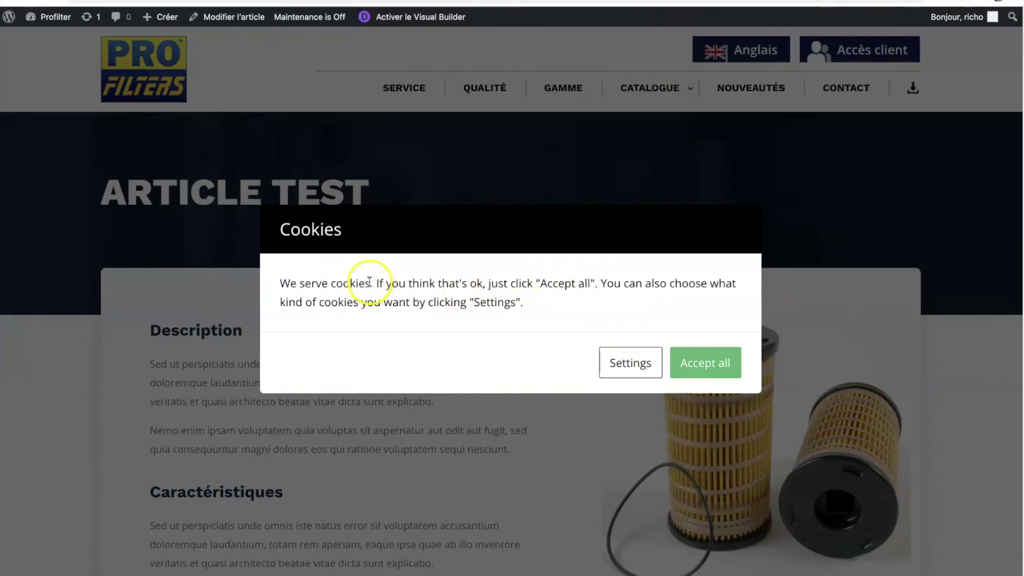
pyautogui.moveTo(370, 281); pyautogui.dragTo(285, 282)
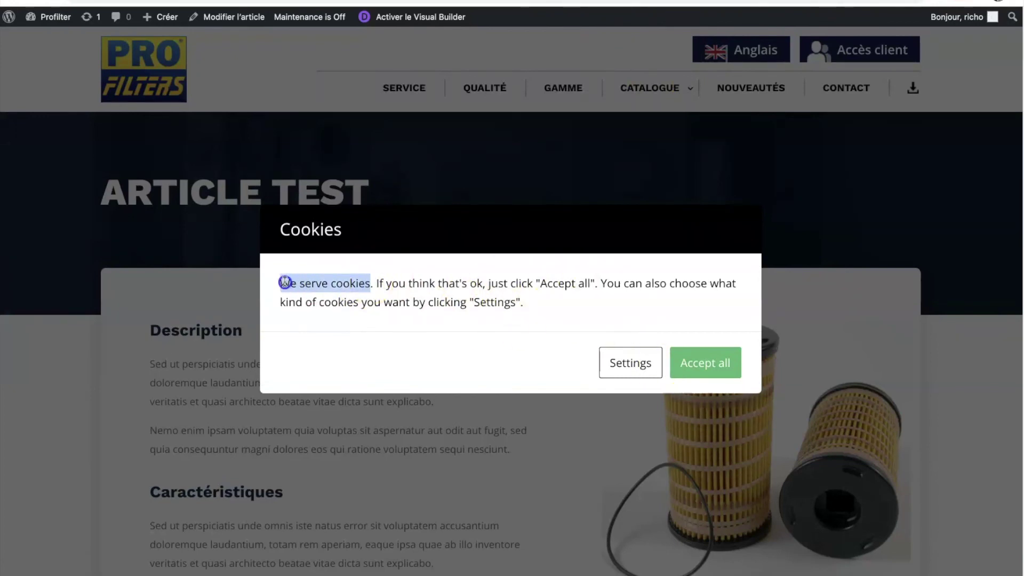
pyautogui.click(747, 1)
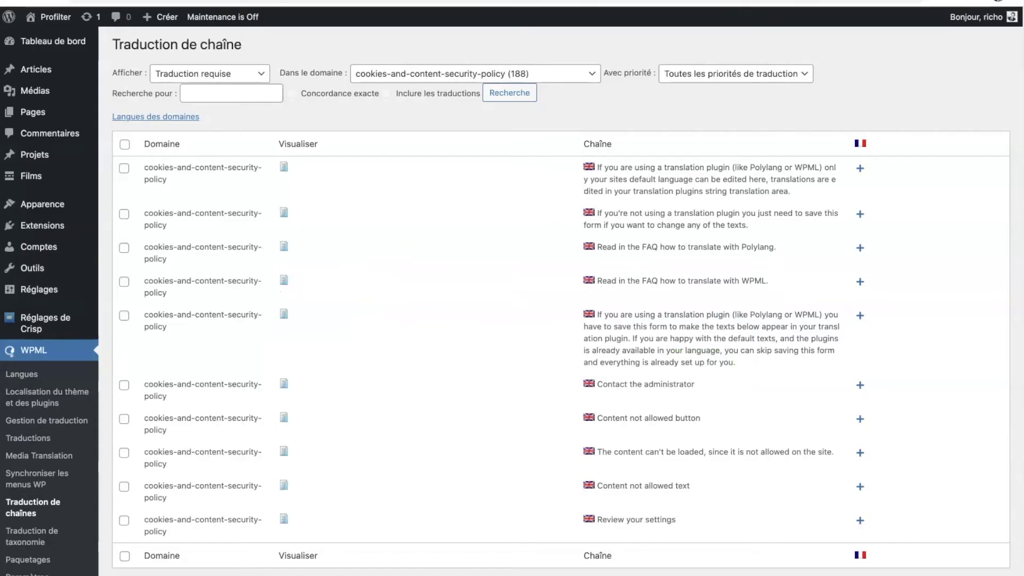
pyautogui.click(226, 94)
pyautogui.write('We serve cookies')
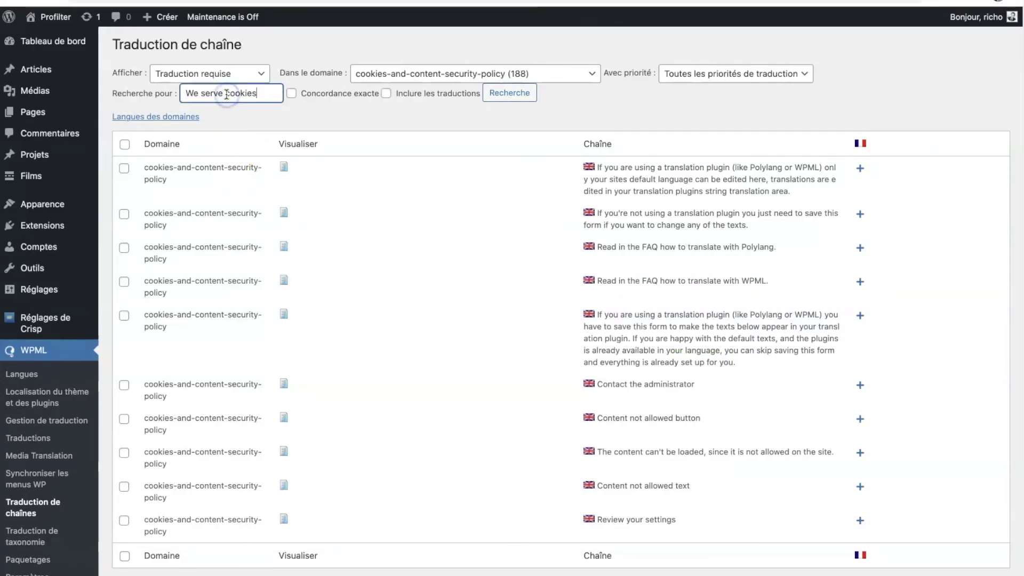
pyautogui.press('Return')
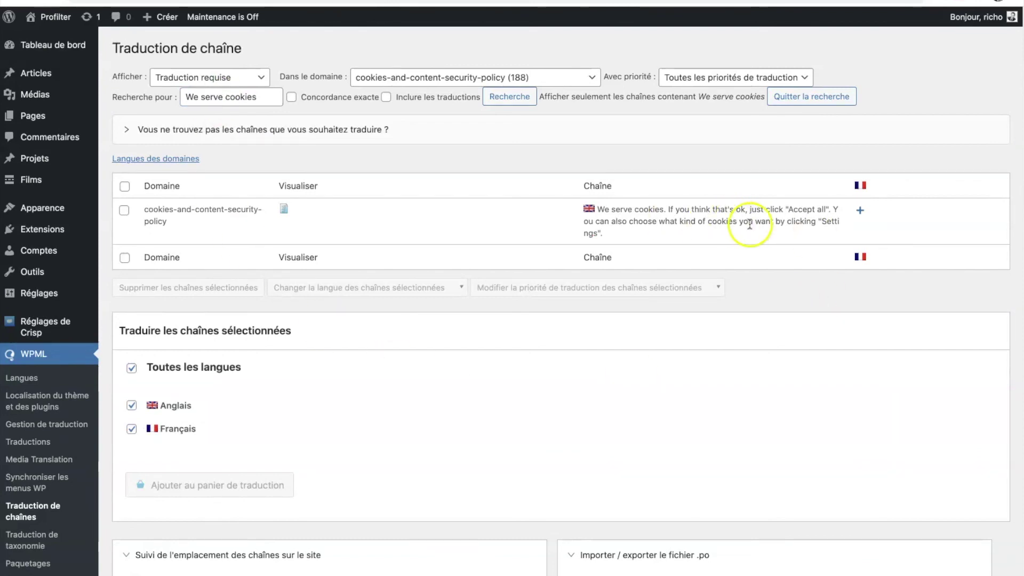
# - Translate the "We serve cookies" message into French with the translator app and save the text starting "Nous utilisons des cookies" as its translation
pyautogui.click(860, 210)
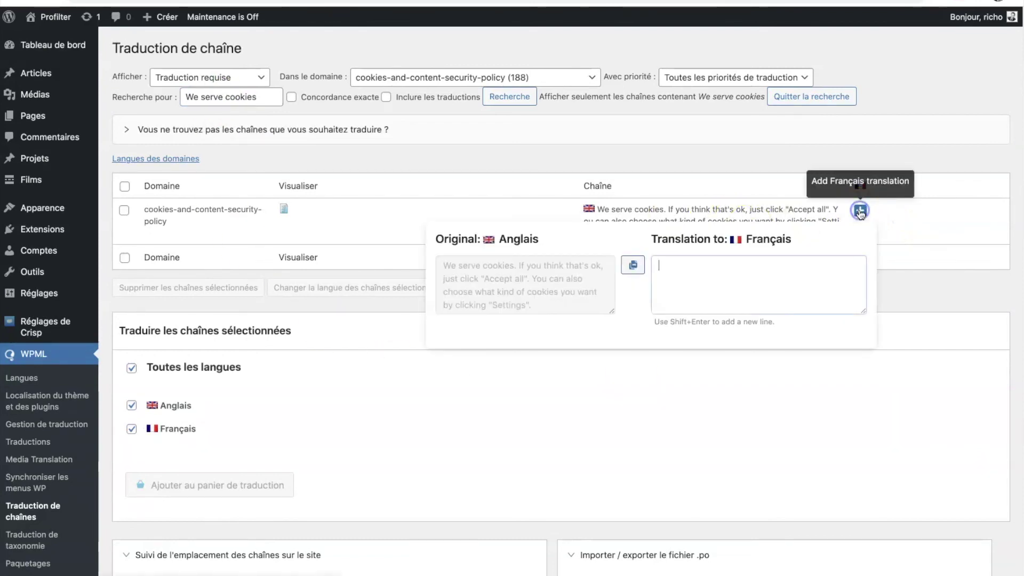
pyautogui.click(633, 265)
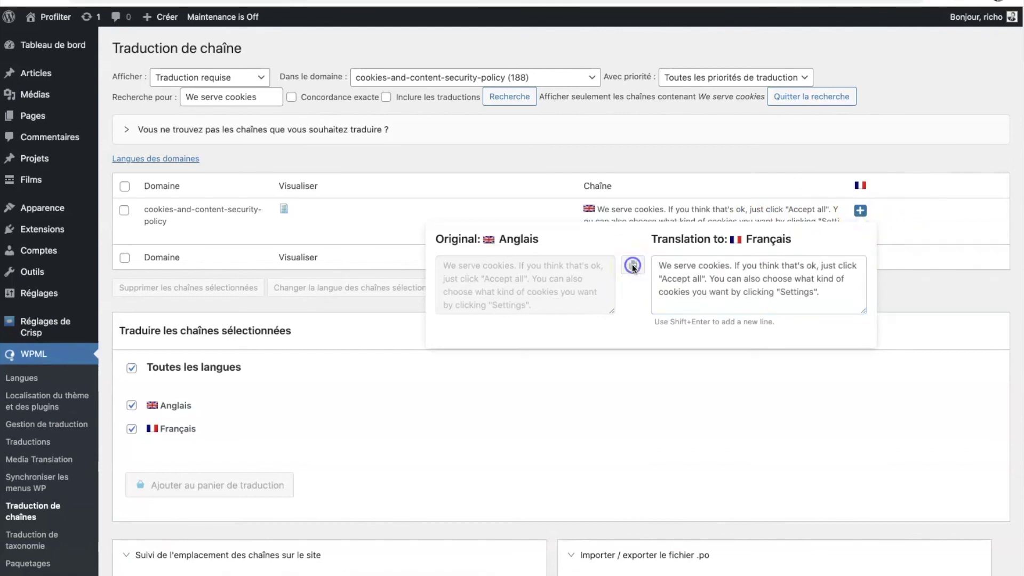
pyautogui.press('super+a')
pyautogui.press('super+c')
pyautogui.press('super+c')
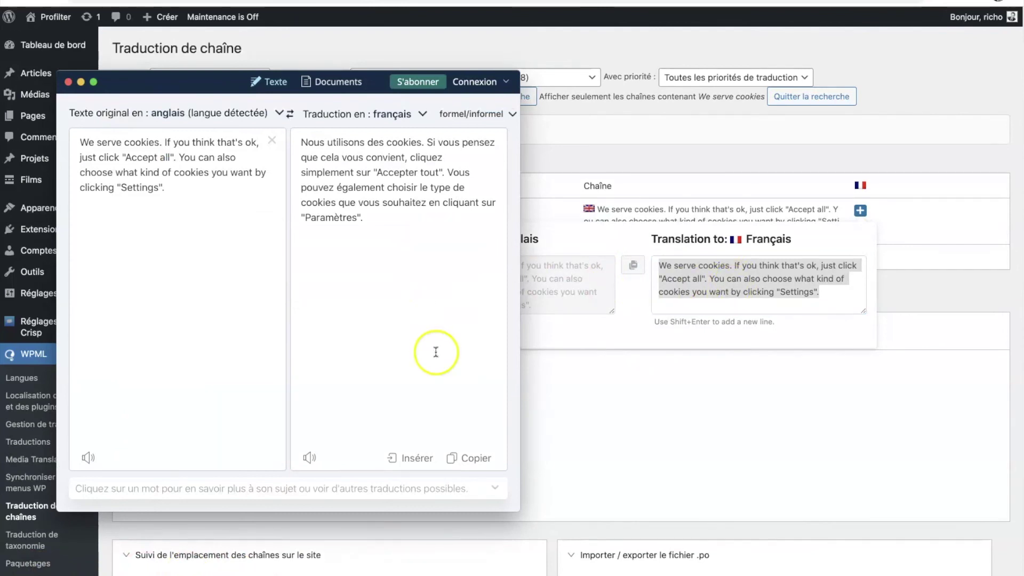
pyautogui.click(479, 461)
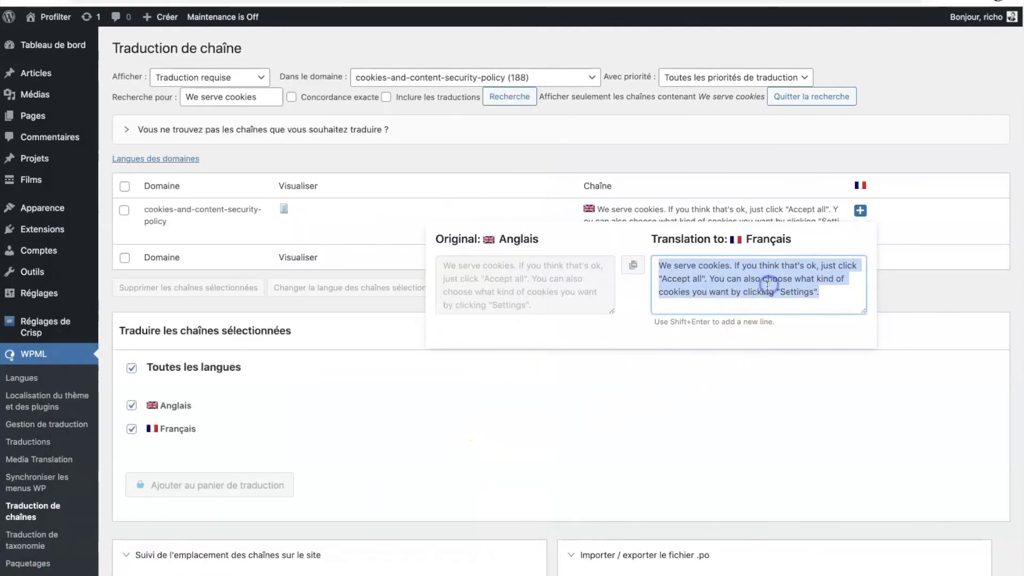
pyautogui.press('super+v')
pyautogui.click(903, 434)
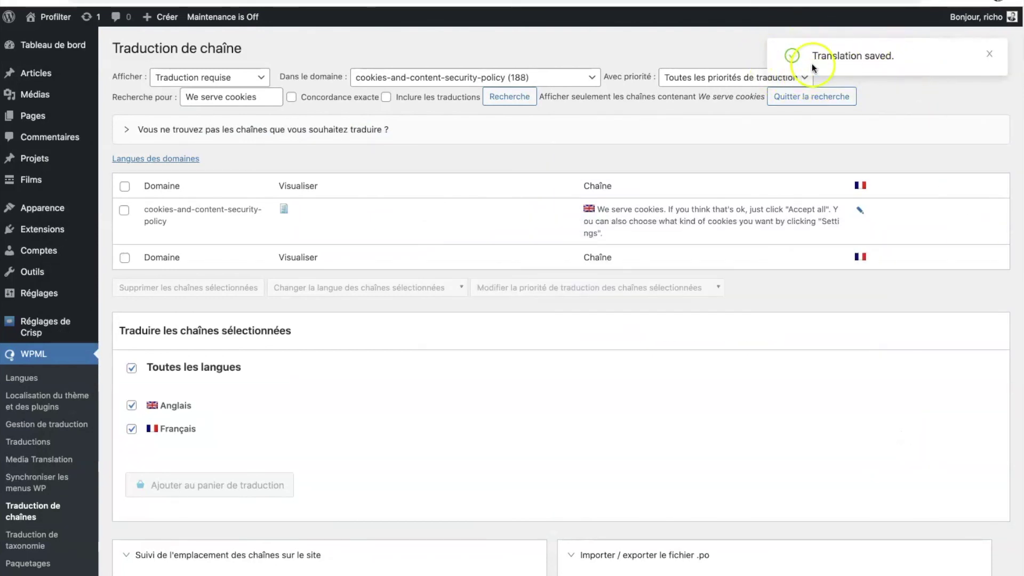
# - Reload the French article to check the translated cookie notice and open the notice's cookie settings
pyautogui.click(871, 0)
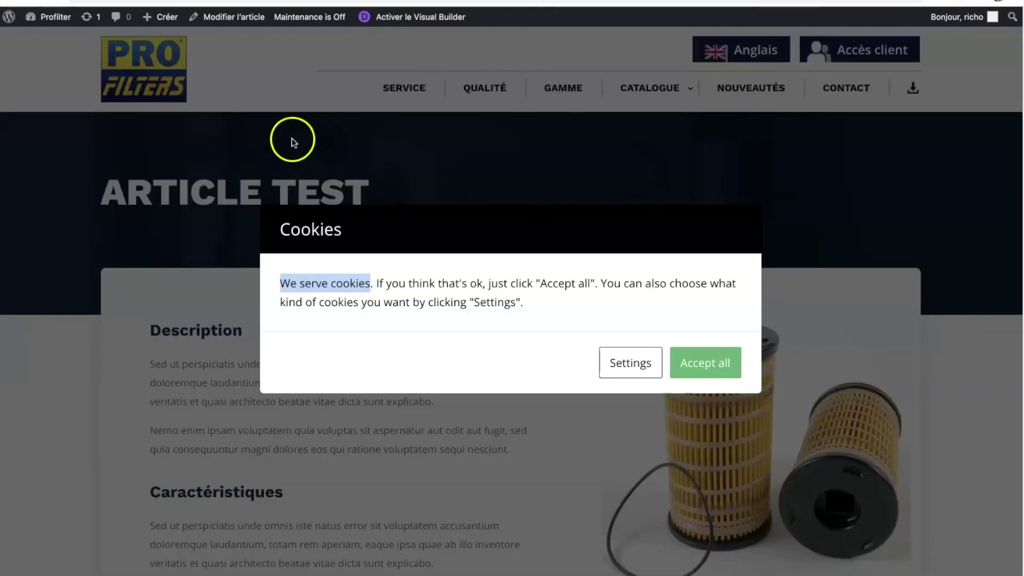
pyautogui.click(49, 1)
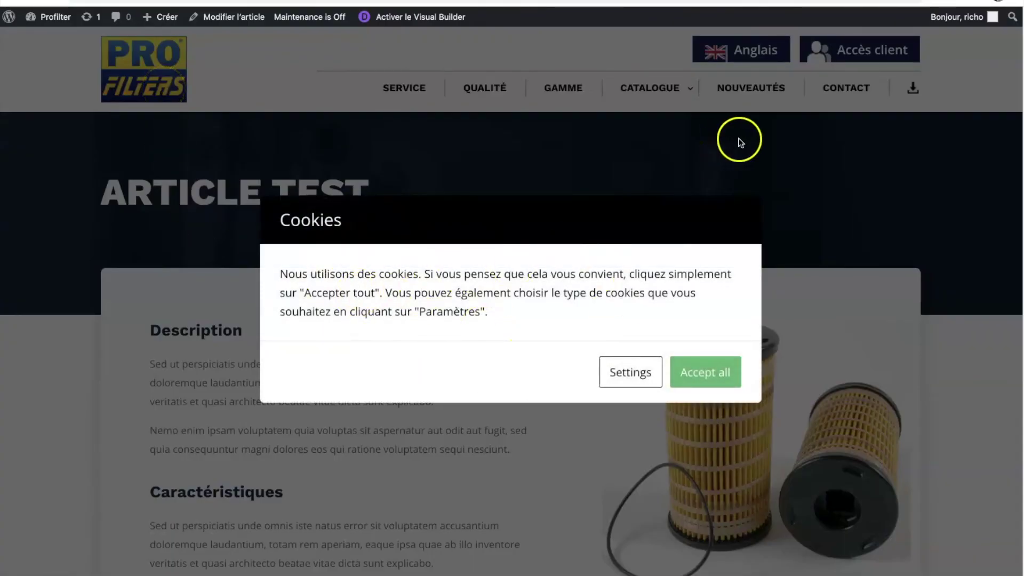
pyautogui.click(637, 377)
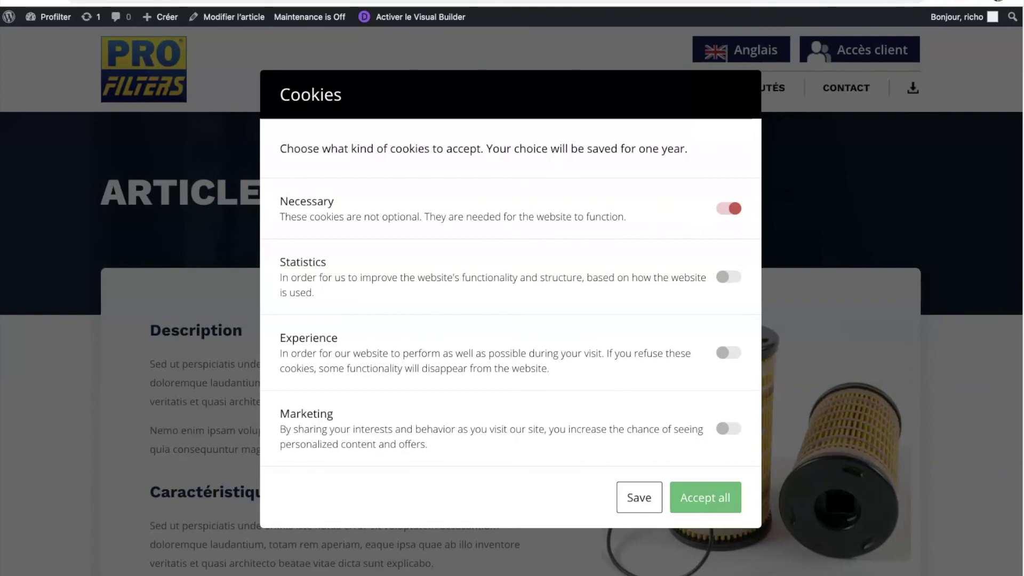
# - Search the cookie plugin's strings for "setting" and show 50 strings per page
pyautogui.click(789, 3)
pyautogui.tripleClick(256, 97)
pyautogui.write('setting')
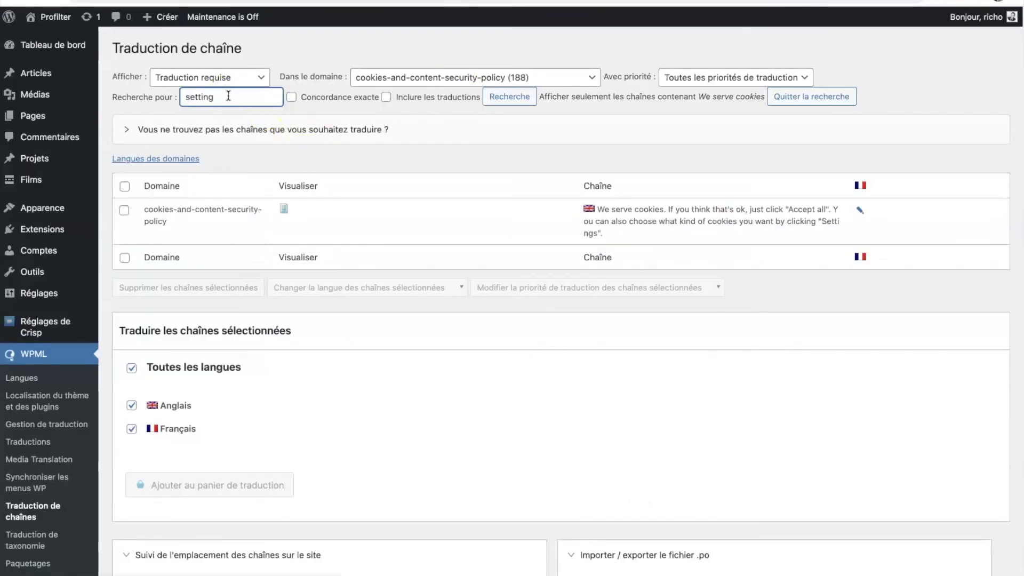
pyautogui.press('Return')
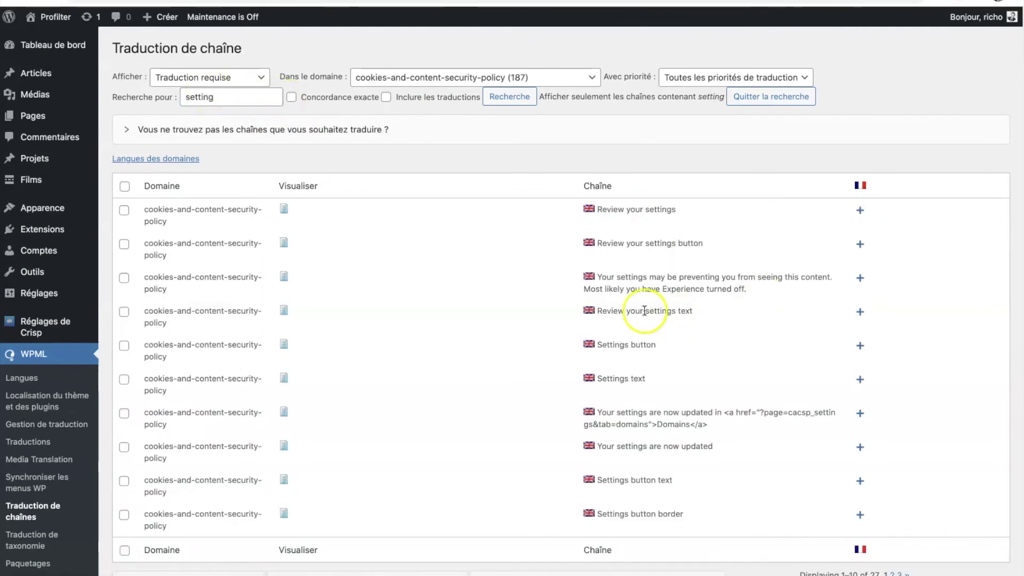
pyautogui.scroll(-1, 609, 276)
pyautogui.scroll(-1, 609, 276)
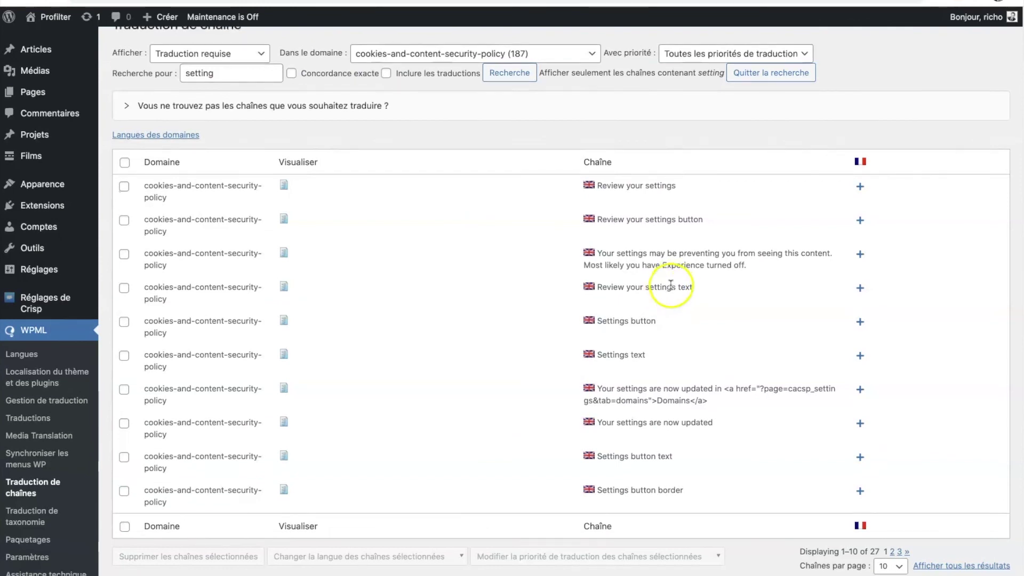
pyautogui.scroll(-3, 669, 294)
pyautogui.click(891, 488)
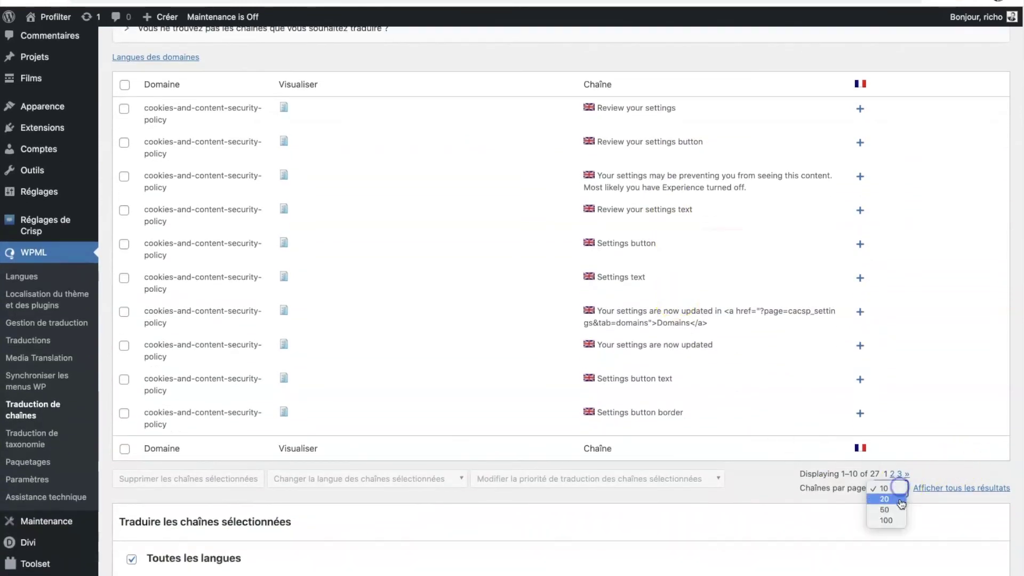
pyautogui.click(894, 509)
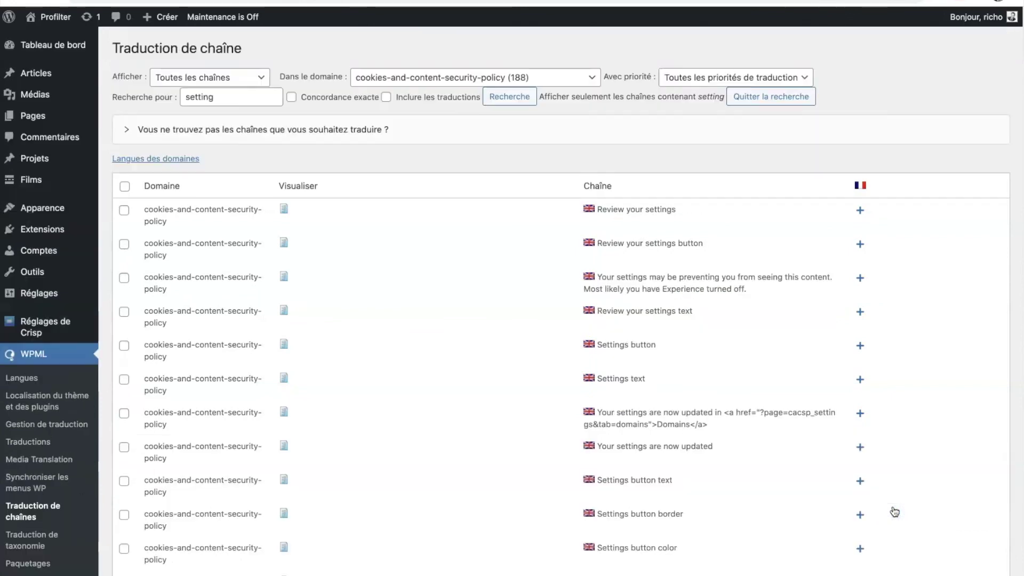
# - Save "Réglages" as the French translation of the "Settings" string and check the button in the French article's cookie notice
pyautogui.scroll(-9, 800, 272)
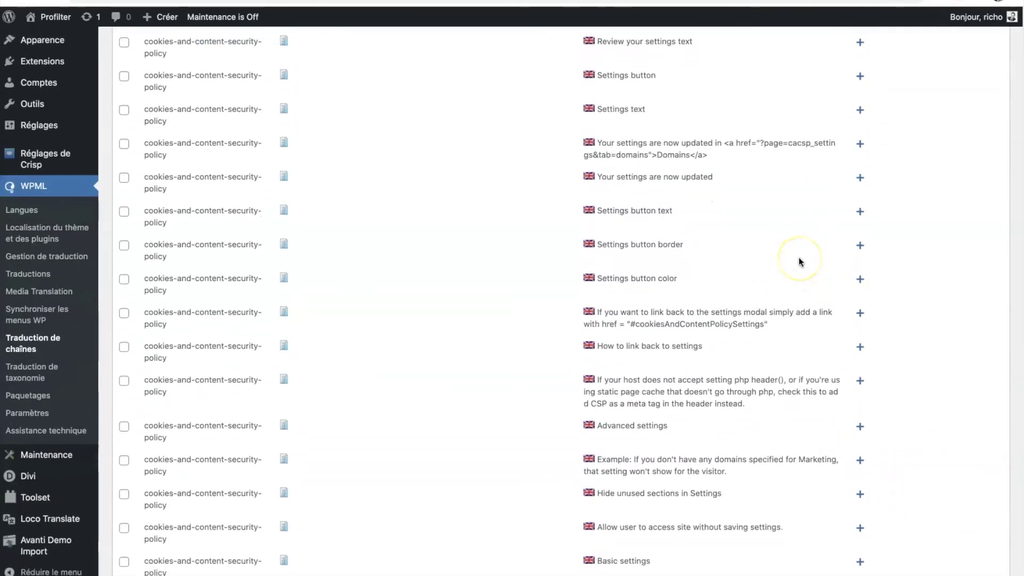
pyautogui.scroll(-5, 798, 257)
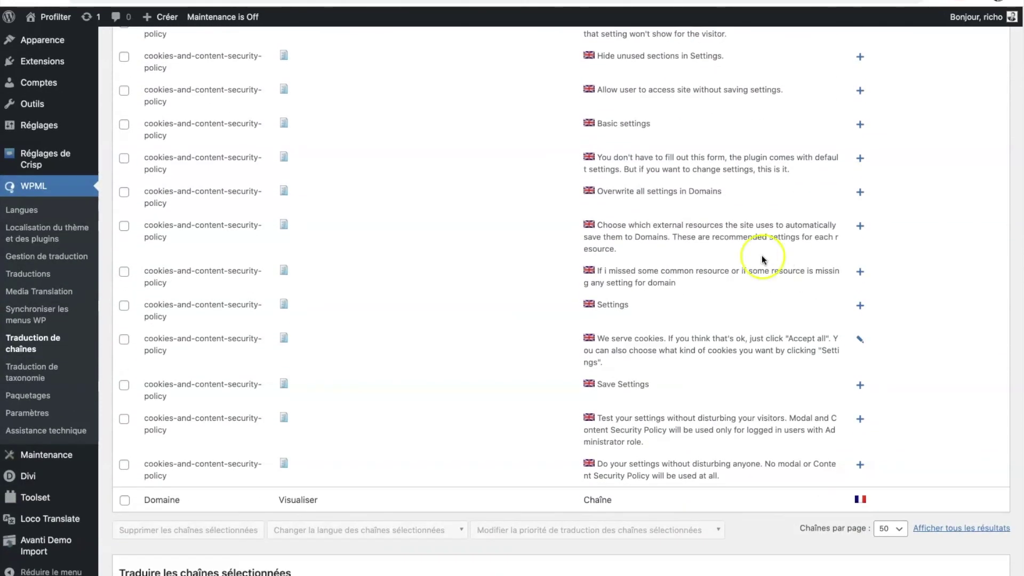
pyautogui.click(860, 263)
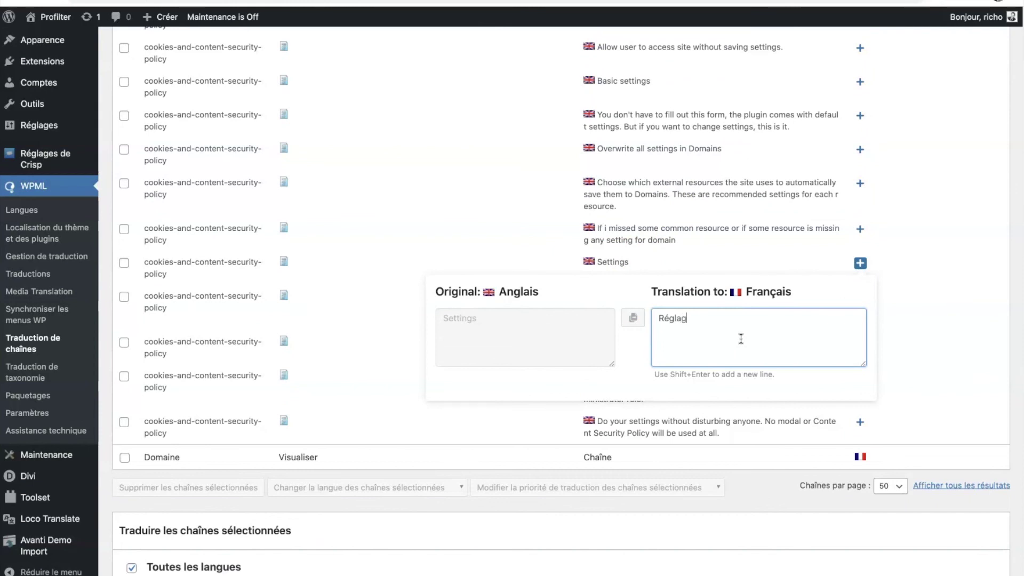
pyautogui.click(942, 322)
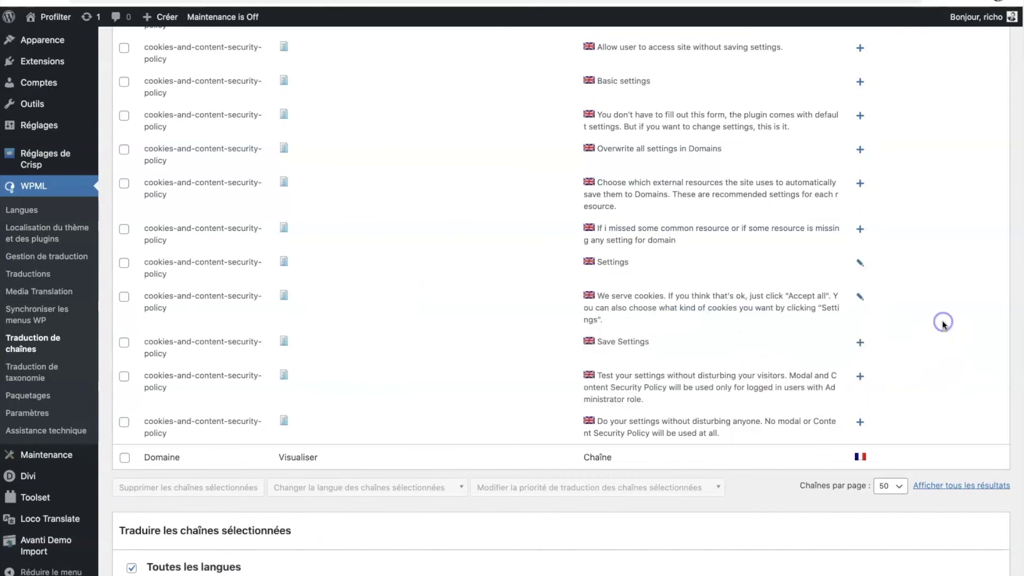
pyautogui.click(160, 2)
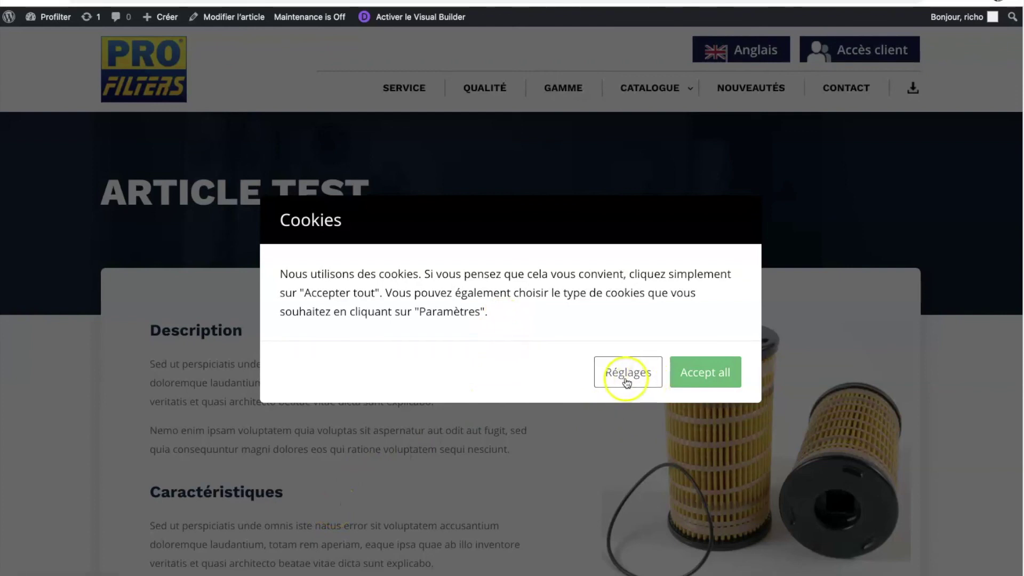
# - Check the settings wording in the French cookie notice text and filter the cookie plugin's strings to "Traduction terminée"
pyautogui.moveTo(420, 312); pyautogui.dragTo(446, 308)
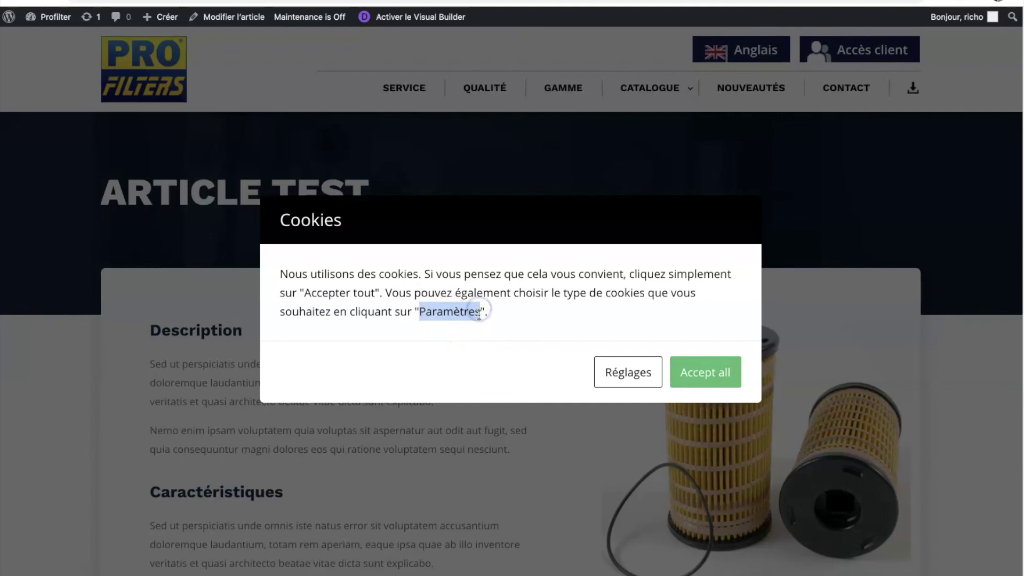
pyautogui.click(725, 4)
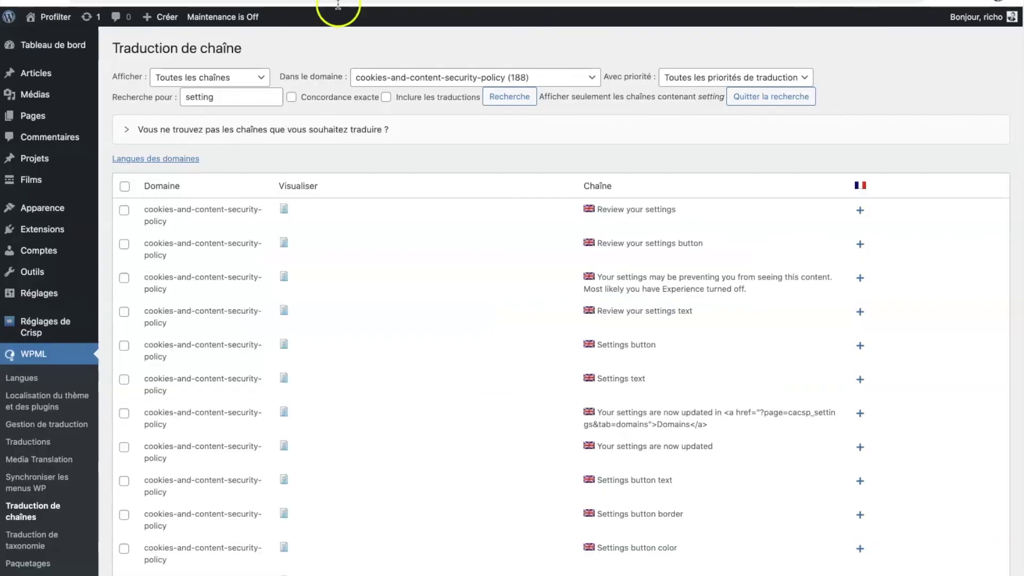
pyautogui.click(231, 77)
pyautogui.click(192, 89)
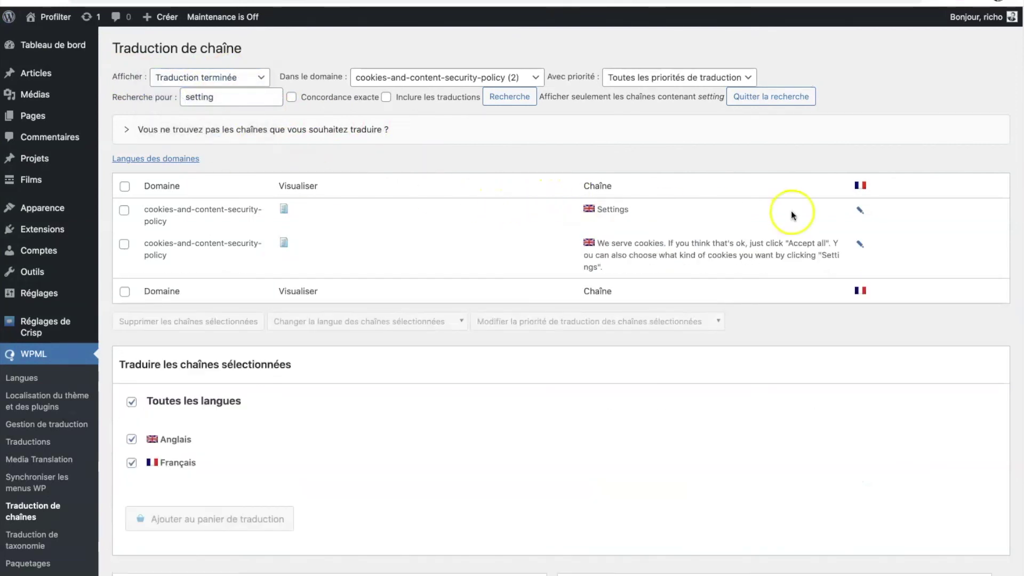
# - Replace the French translation of the "Settings" string with "Paramètres" and save it
pyautogui.click(860, 210)
pyautogui.click(768, 267)
pyautogui.doubleClick(768, 266)
pyautogui.write('Paramètres')
pyautogui.click(820, 370)
pyautogui.scroll(-3, 661, 403)
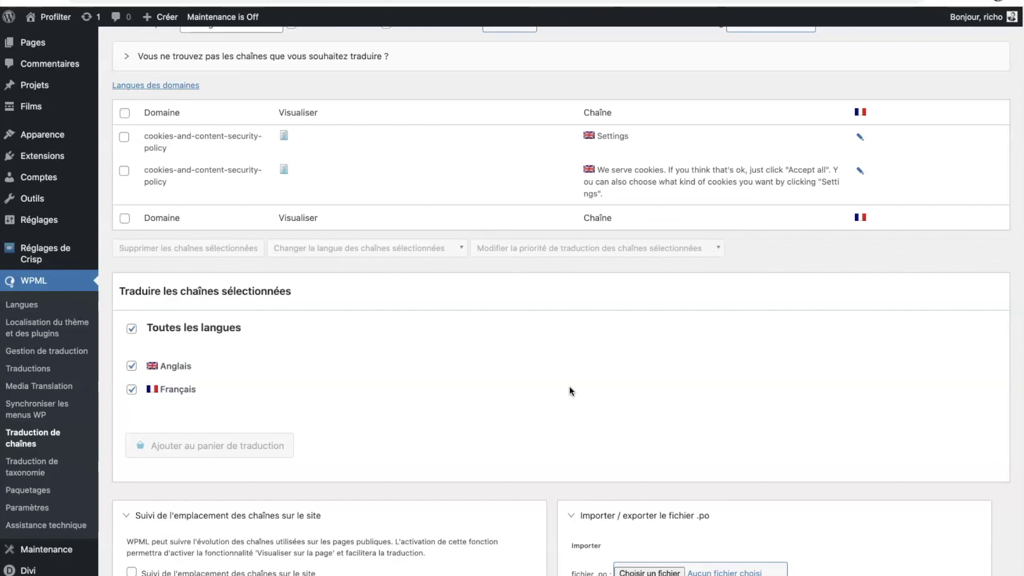
pyautogui.scroll(3, 583, 341)
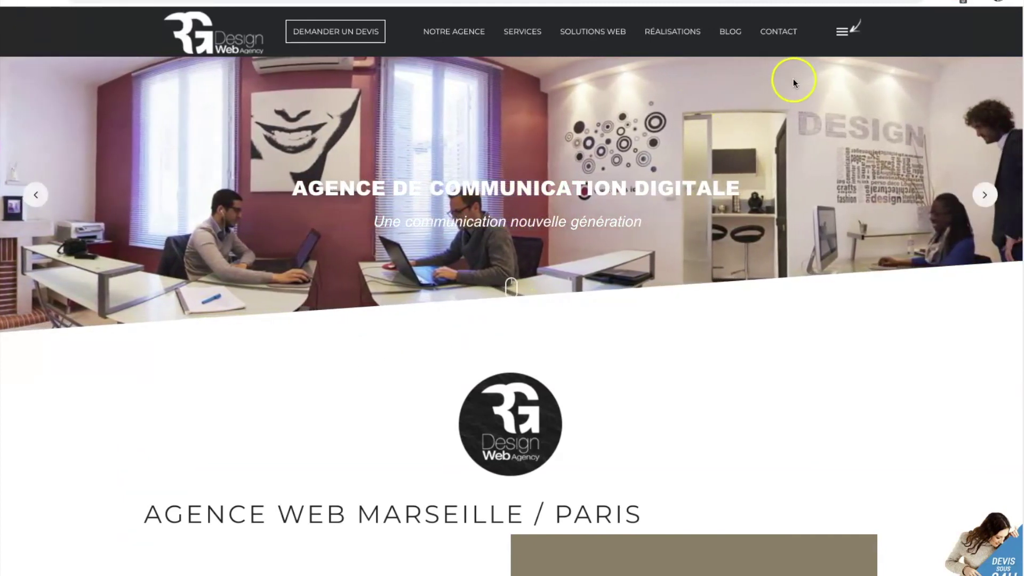
# - Open the contact page of the RG Design agency website and look over its map and contact form
pyautogui.click(784, 36)
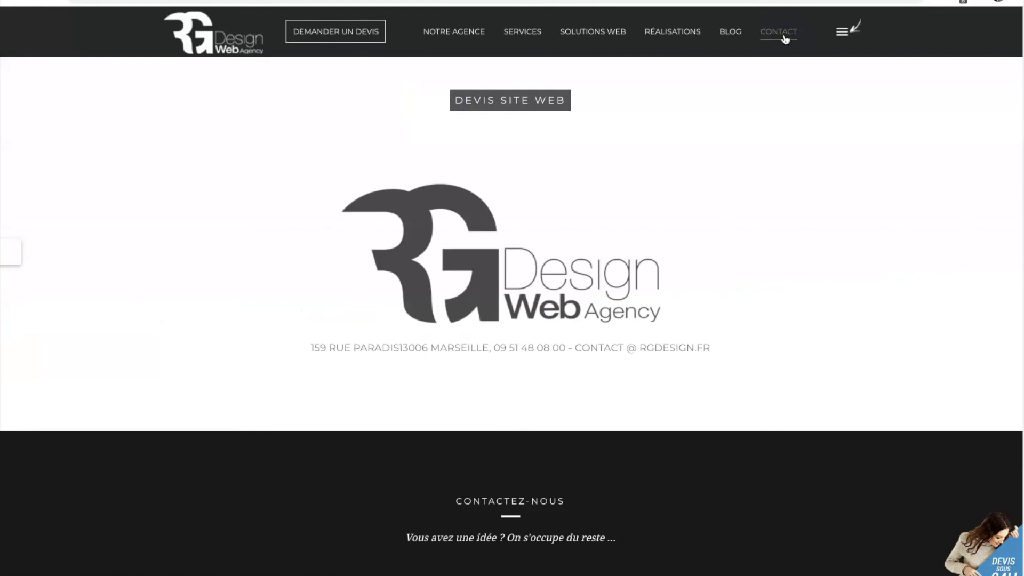
pyautogui.scroll(-10, 722, 434)
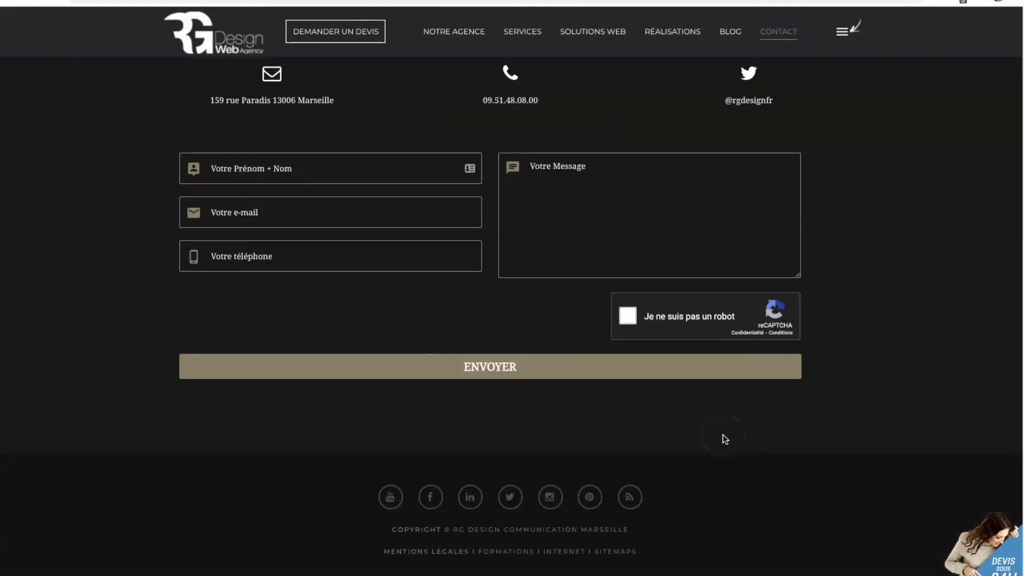
pyautogui.scroll(8, 722, 435)
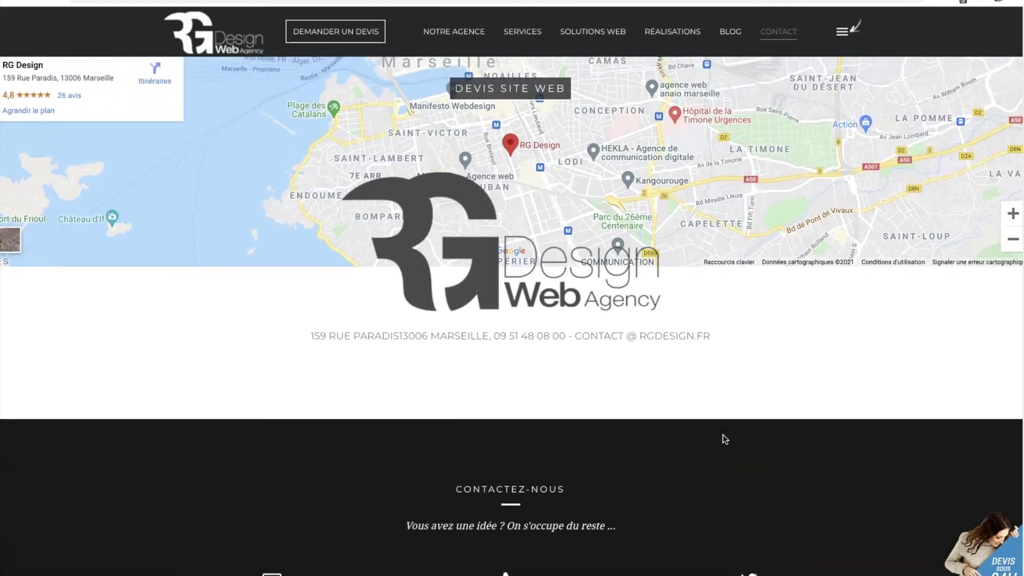
pyautogui.click(773, 436)
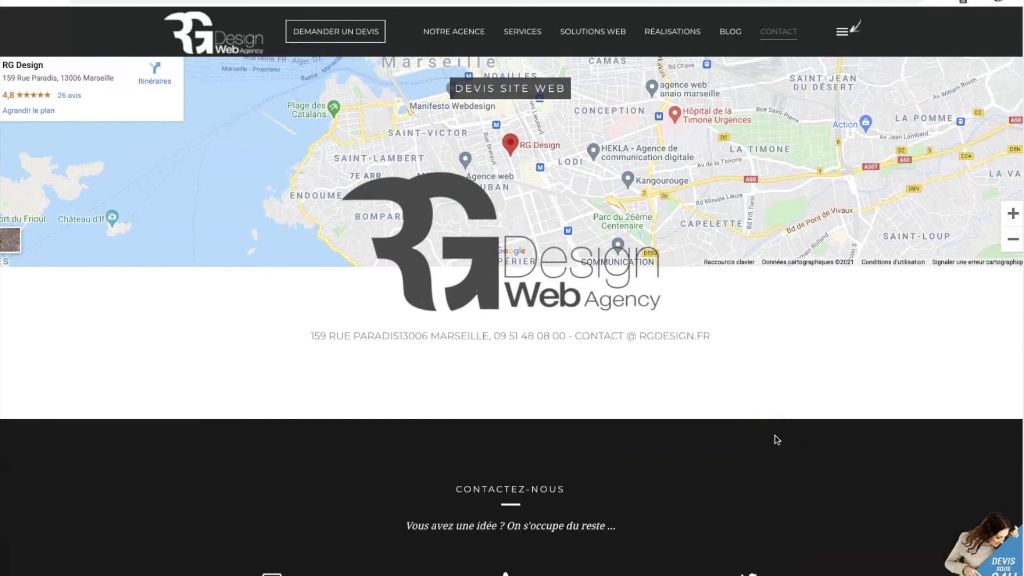